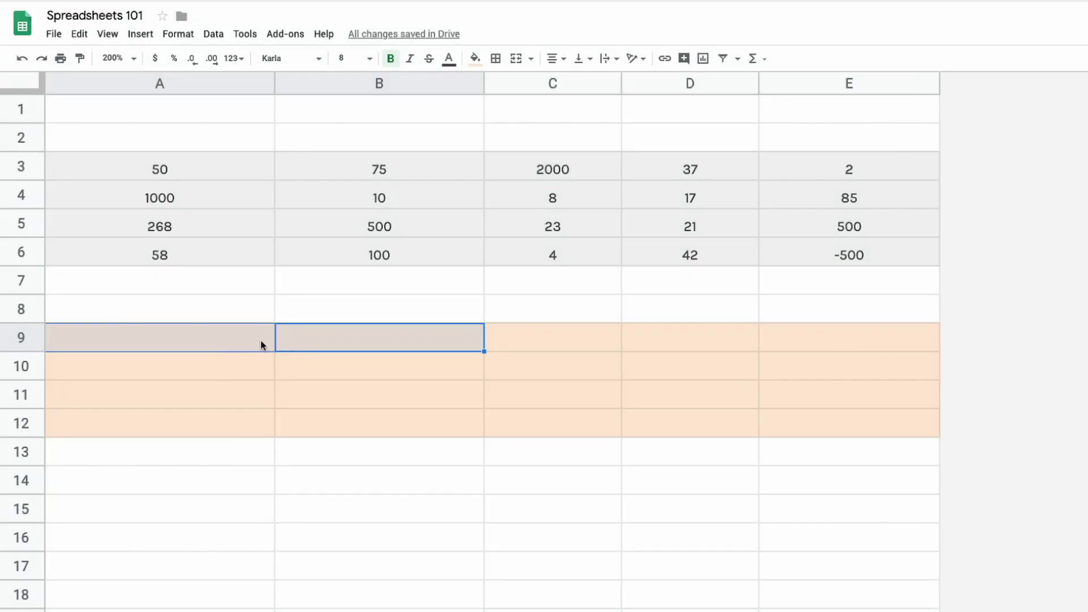
Enter =100+50, =100-50, =100*50 and =100/50 in A9:A12, then clear them
{"action": "left_click", "coordinate": [248, 339]}
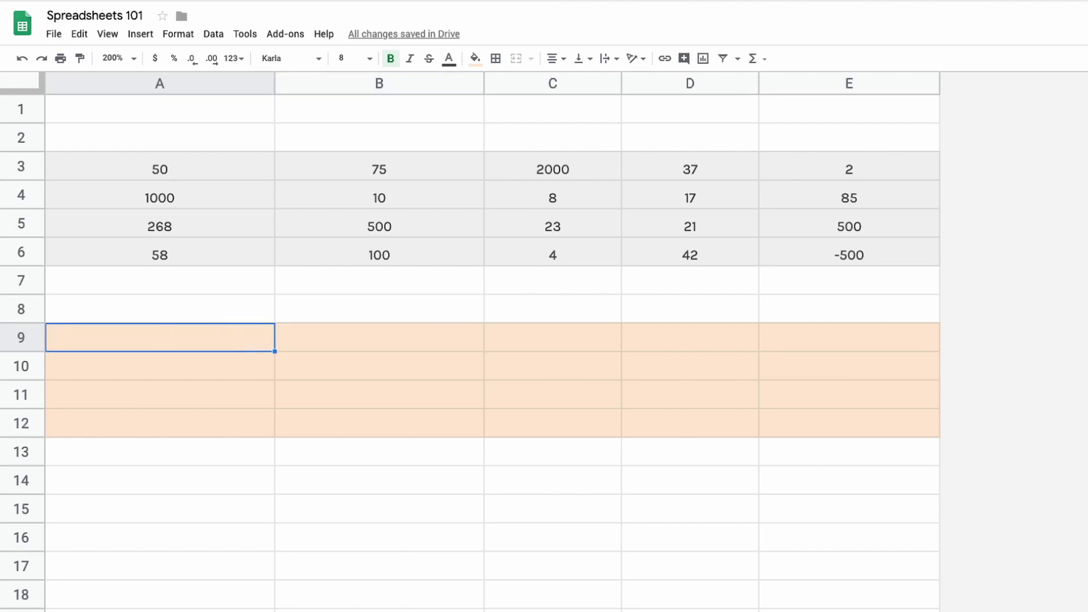
{"action": "type", "text": "=100"}
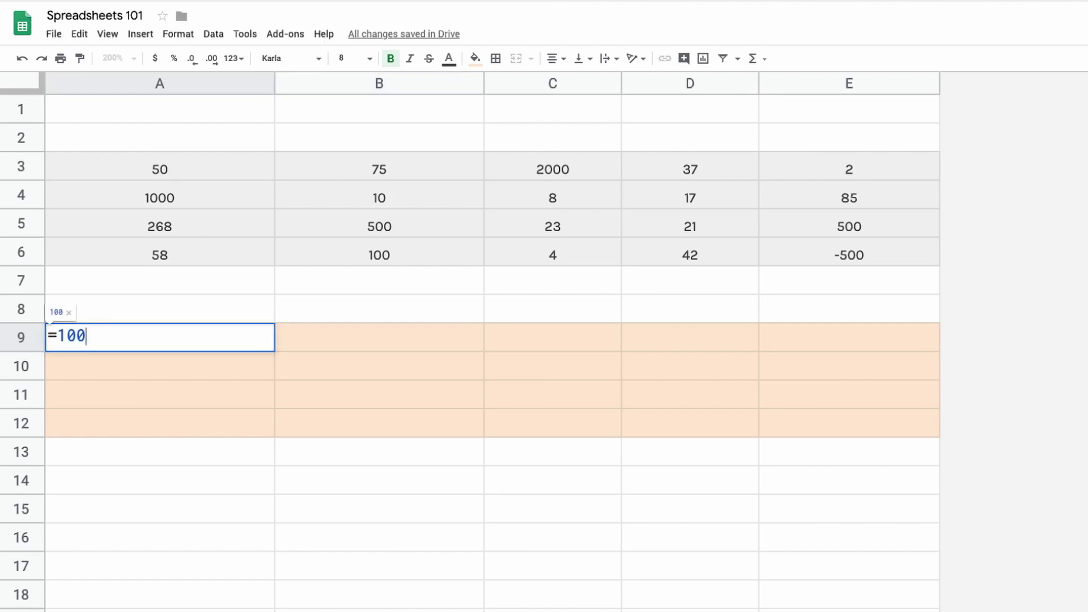
{"action": "type", "text": "+50"}
{"action": "key", "text": "Return"}
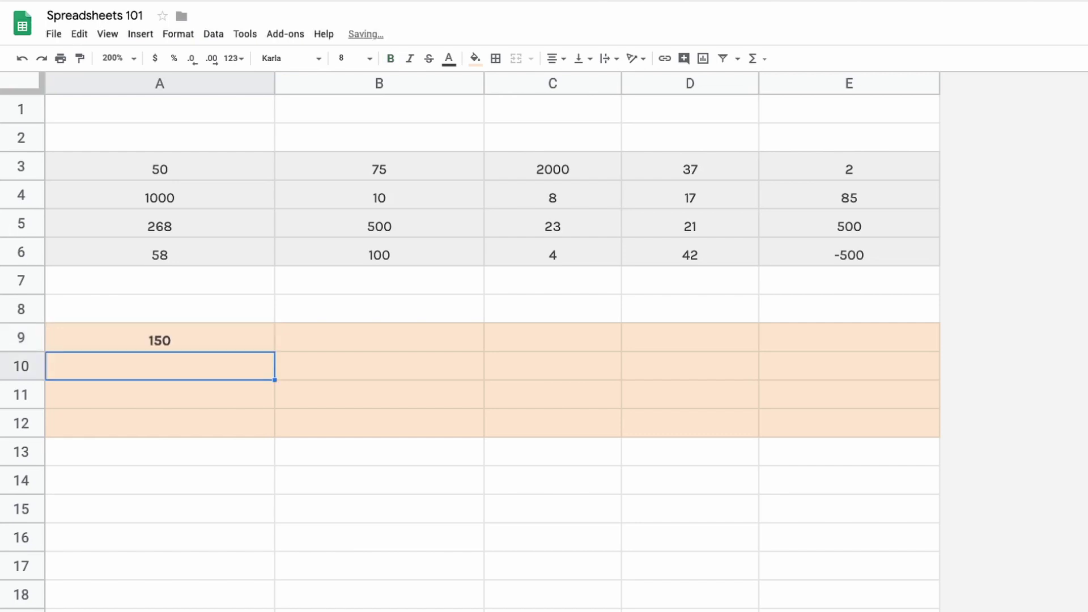
{"action": "type", "text": "=100-50"}
{"action": "key", "text": "Return"}
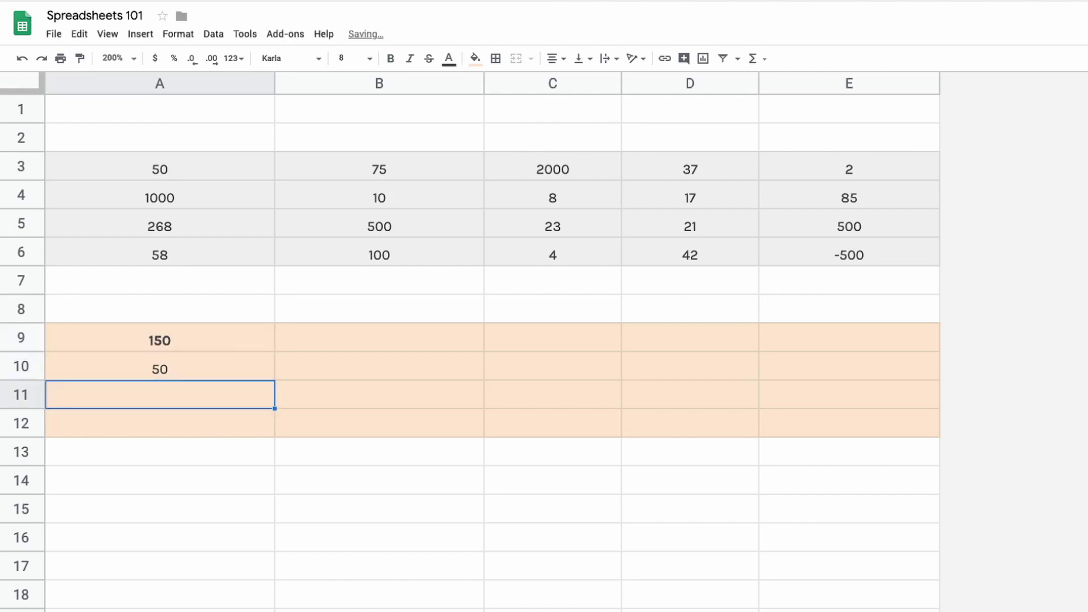
{"action": "type", "text": "=100*50"}
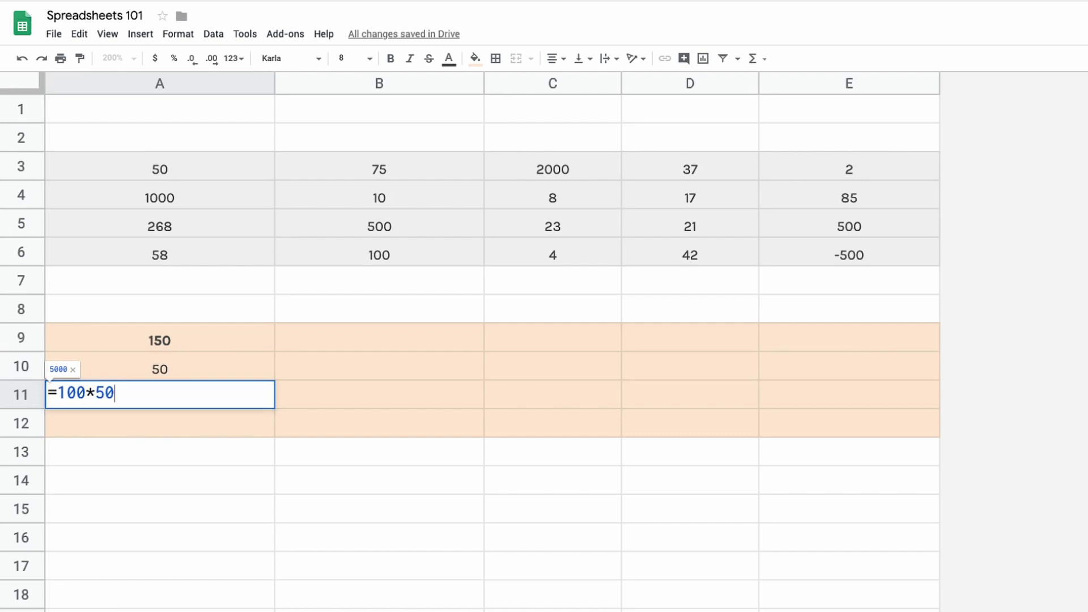
{"action": "key", "text": "Return"}
{"action": "type", "text": "="}
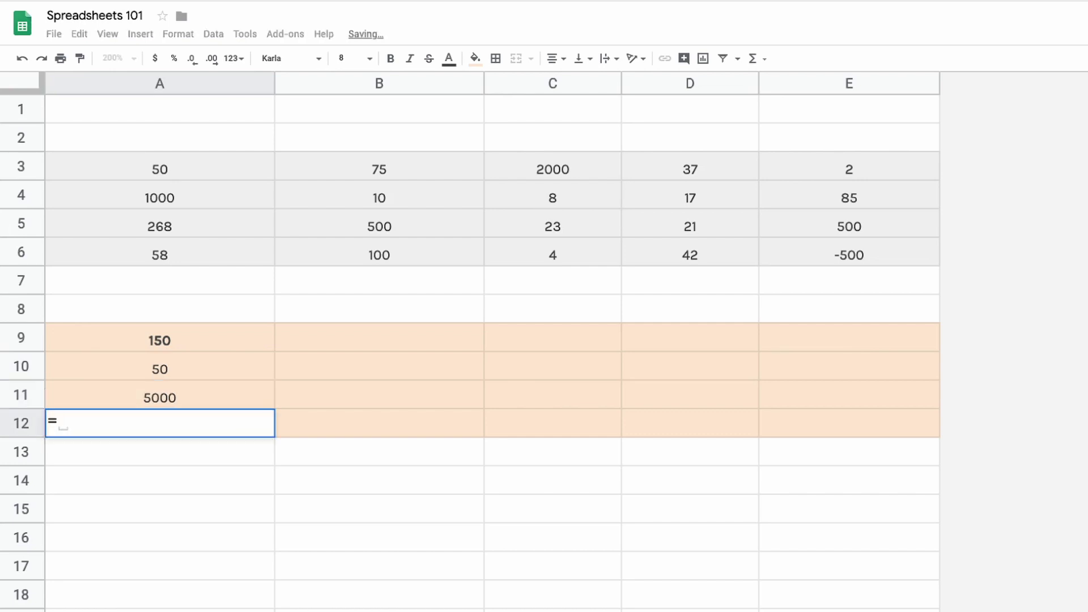
{"action": "type", "text": "100/50"}
{"action": "key", "text": "Return"}
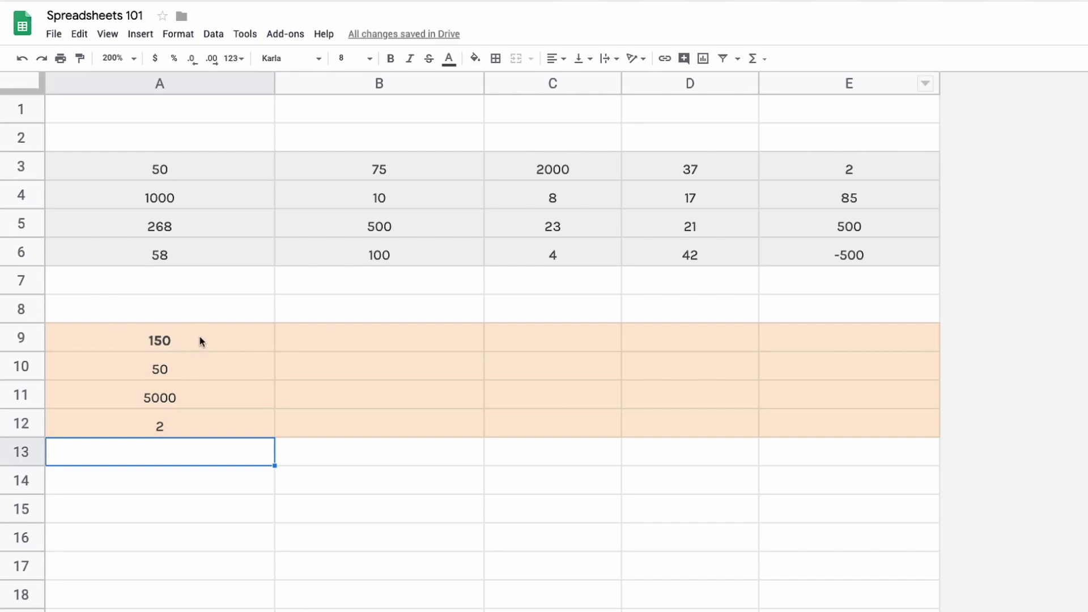
{"action": "left_click_drag", "start_coordinate": [199, 340], "coordinate": [197, 425]}
{"action": "key", "text": "Delete"}
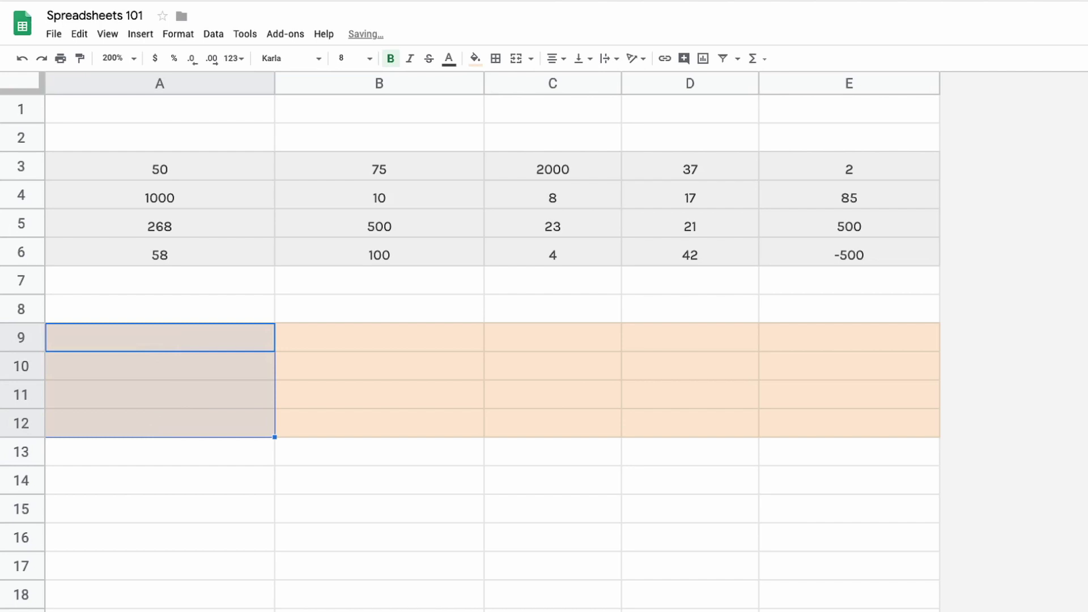
In A9, enter the formula =A3+B5 by referencing both cells
{"action": "left_click", "coordinate": [159, 365]}
{"action": "left_click", "coordinate": [160, 337]}
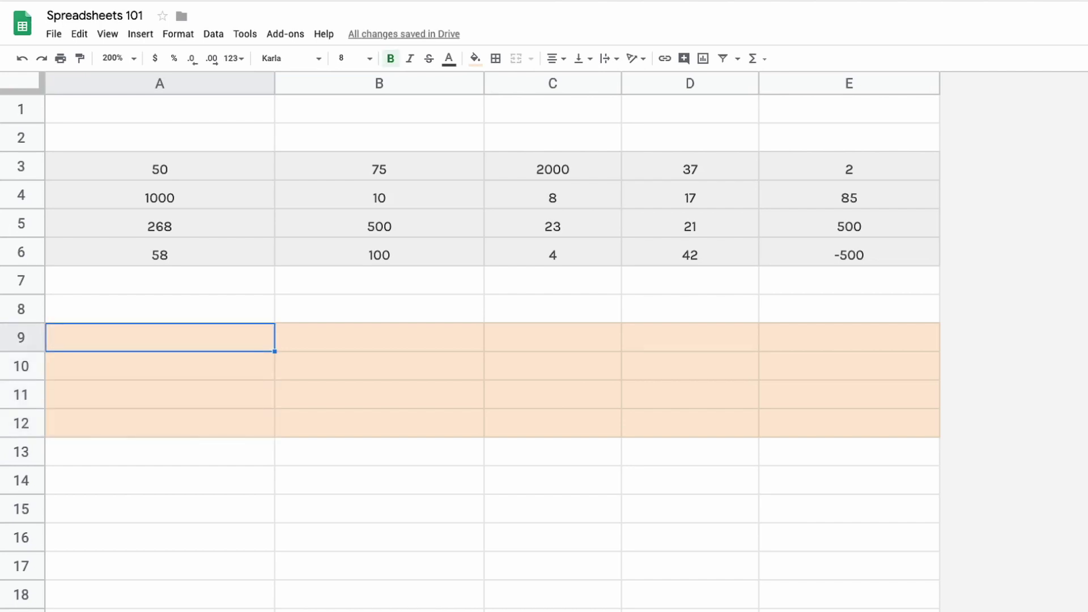
{"action": "type", "text": "="}
{"action": "left_click", "coordinate": [204, 166]}
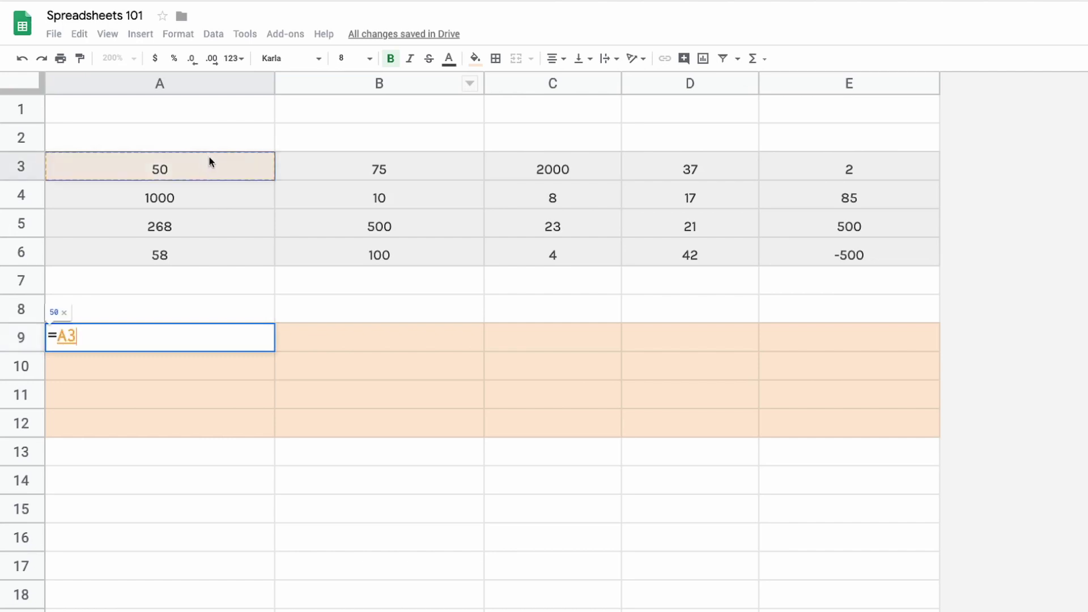
{"action": "type", "text": "+"}
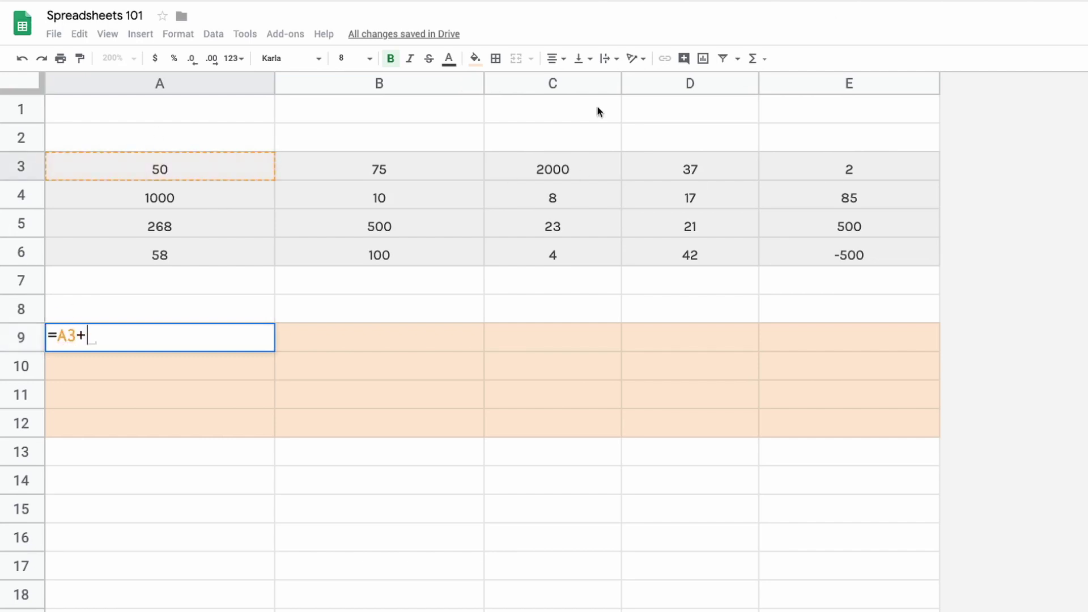
{"action": "left_click", "coordinate": [373, 227]}
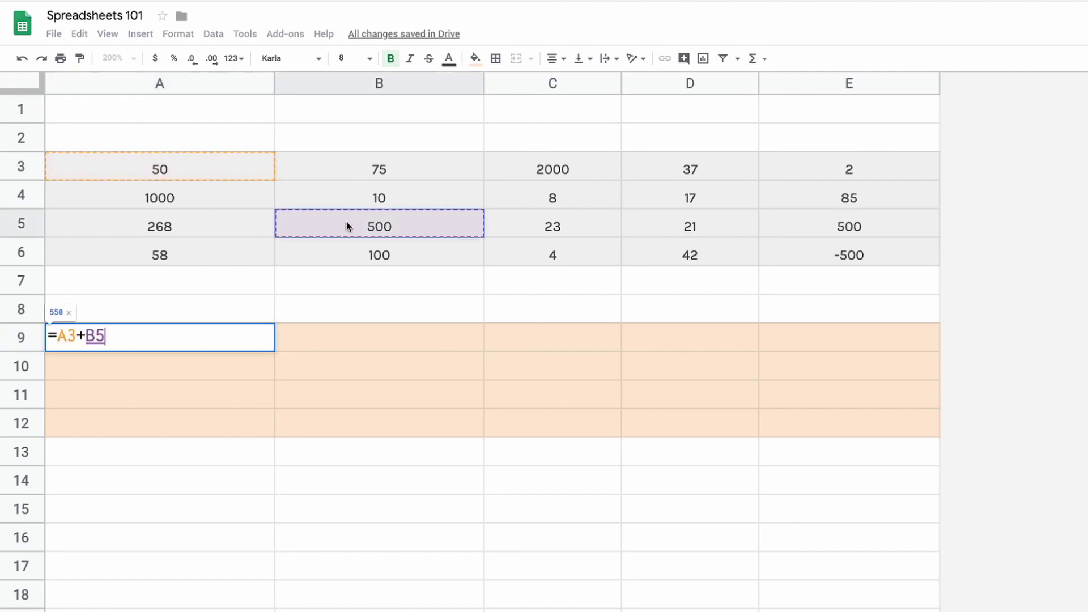
{"action": "key", "text": "Return"}
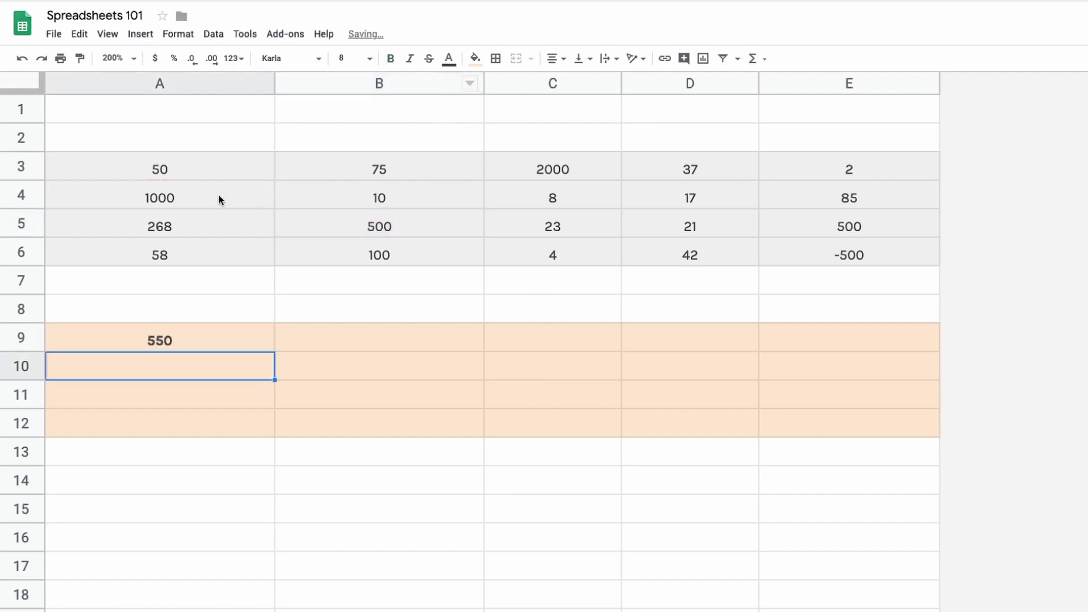
Change A3 to 600 and check the recalculated sum in A9
{"action": "left_click", "coordinate": [206, 165]}
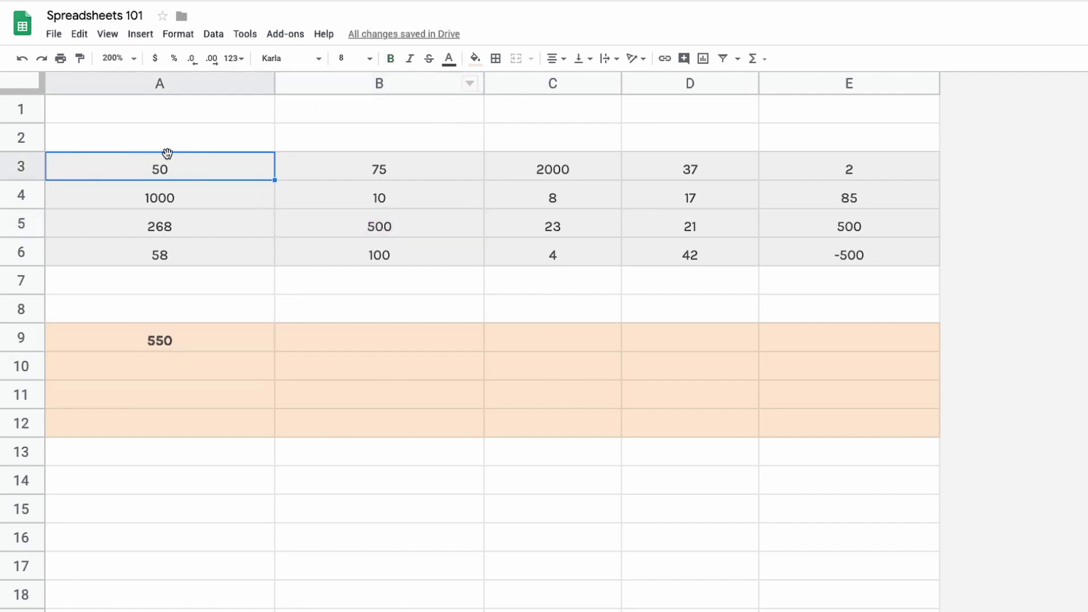
{"action": "type", "text": "600"}
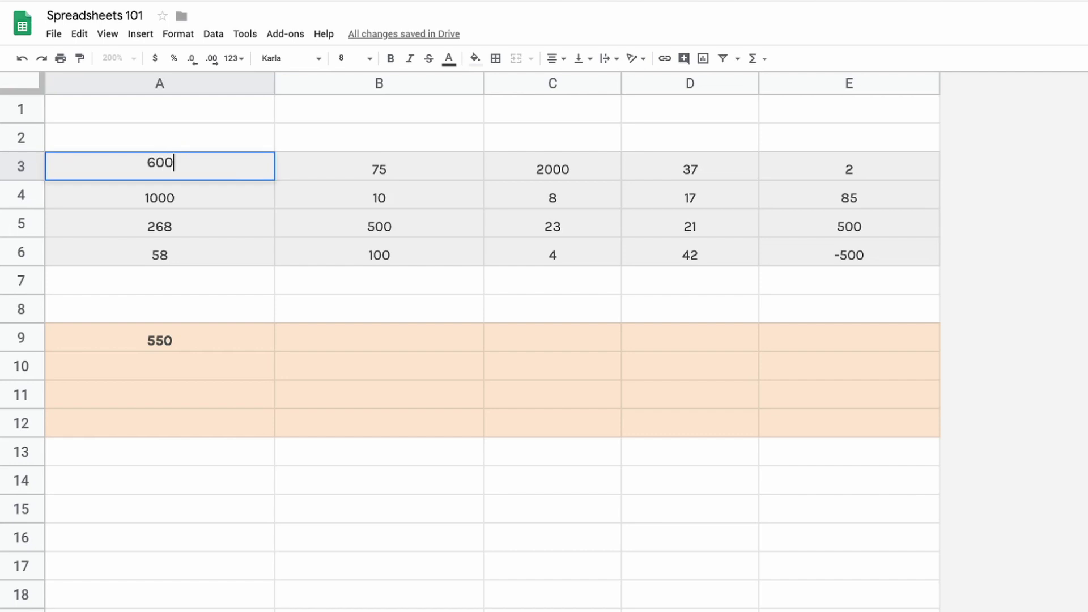
{"action": "key", "text": "Return"}
{"action": "left_click", "coordinate": [171, 343]}
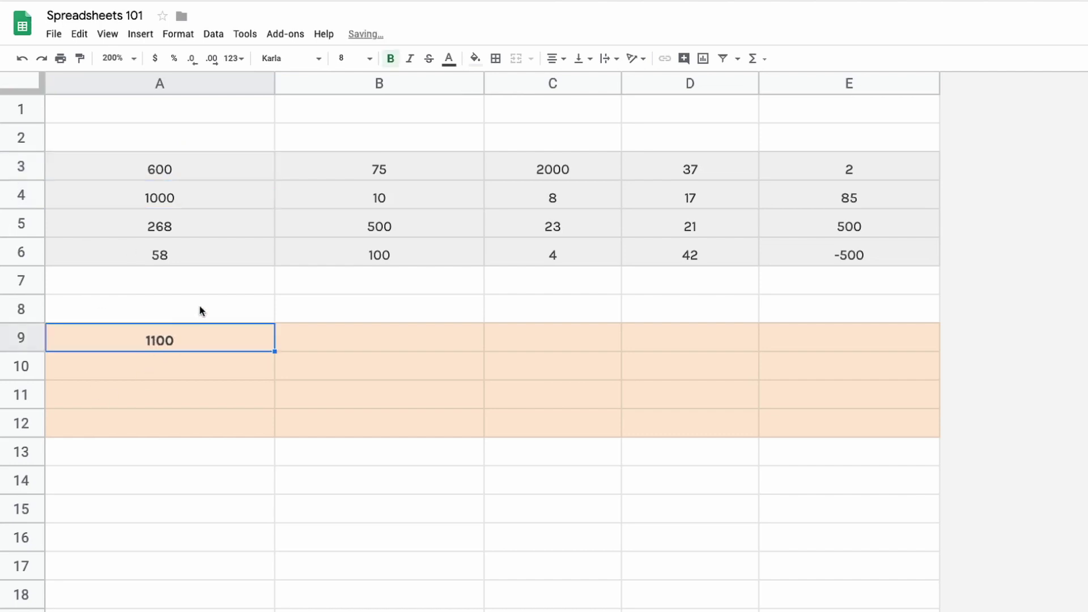
Change B5 to 100000, then clear the 100600 sum from A9
{"action": "left_click", "coordinate": [379, 222]}
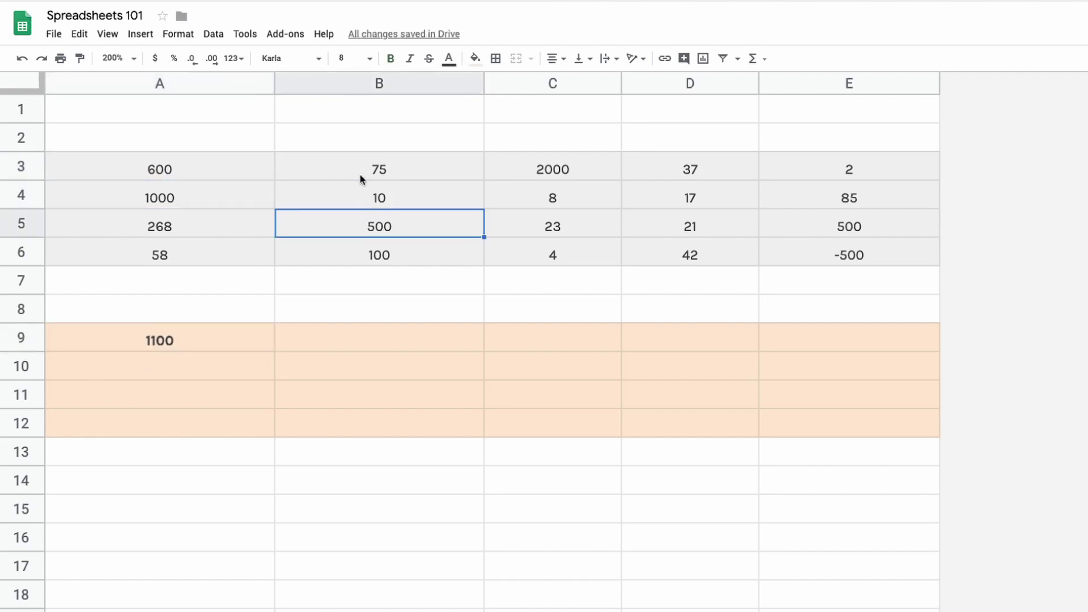
{"action": "type", "text": "100000"}
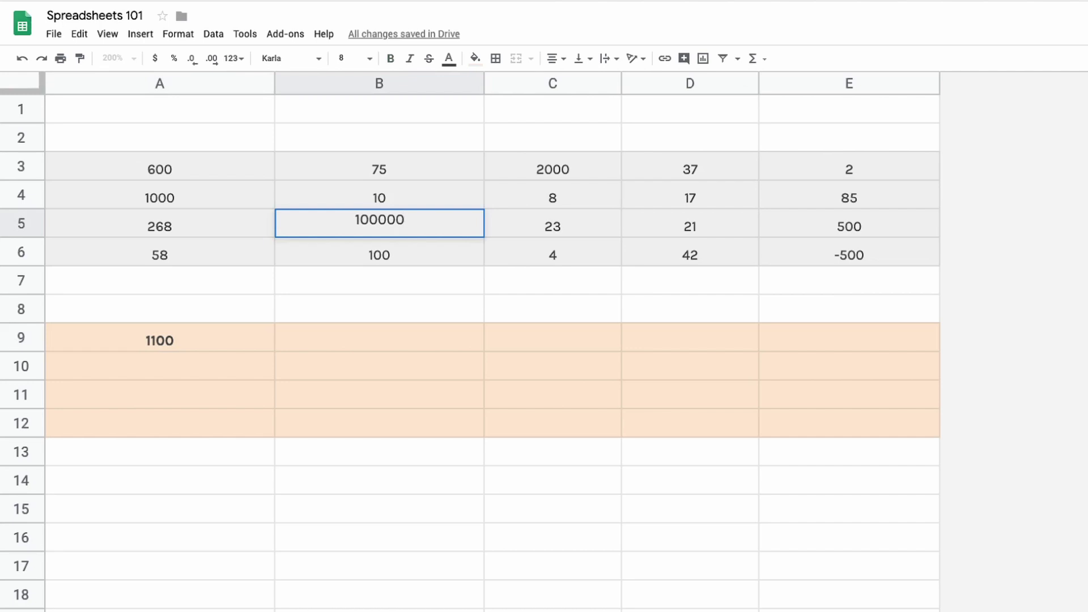
{"action": "key", "text": "Return"}
{"action": "left_click", "coordinate": [167, 334]}
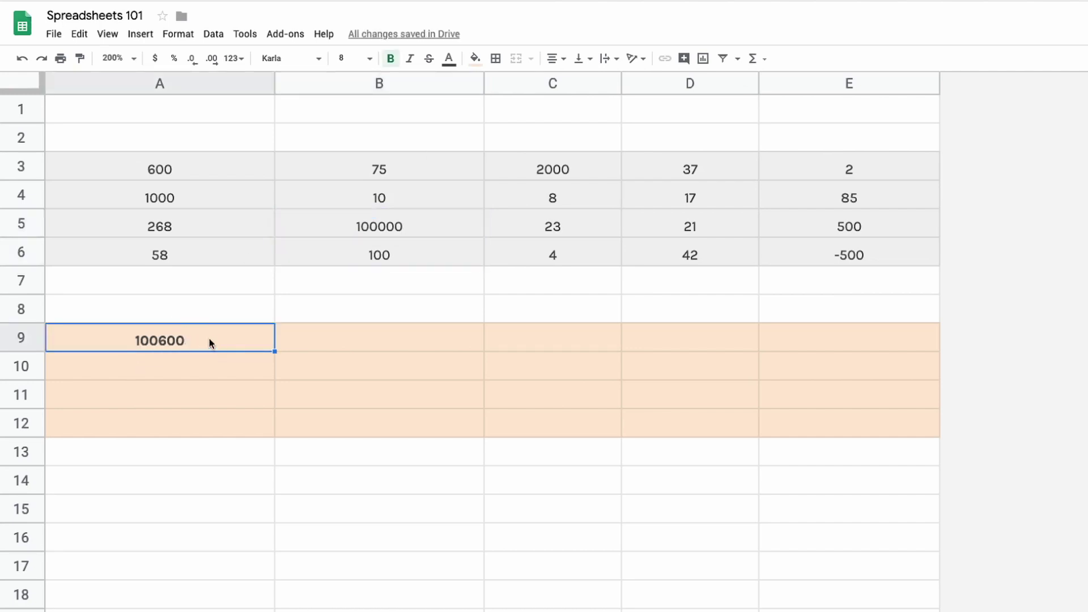
{"action": "key", "text": "Delete"}
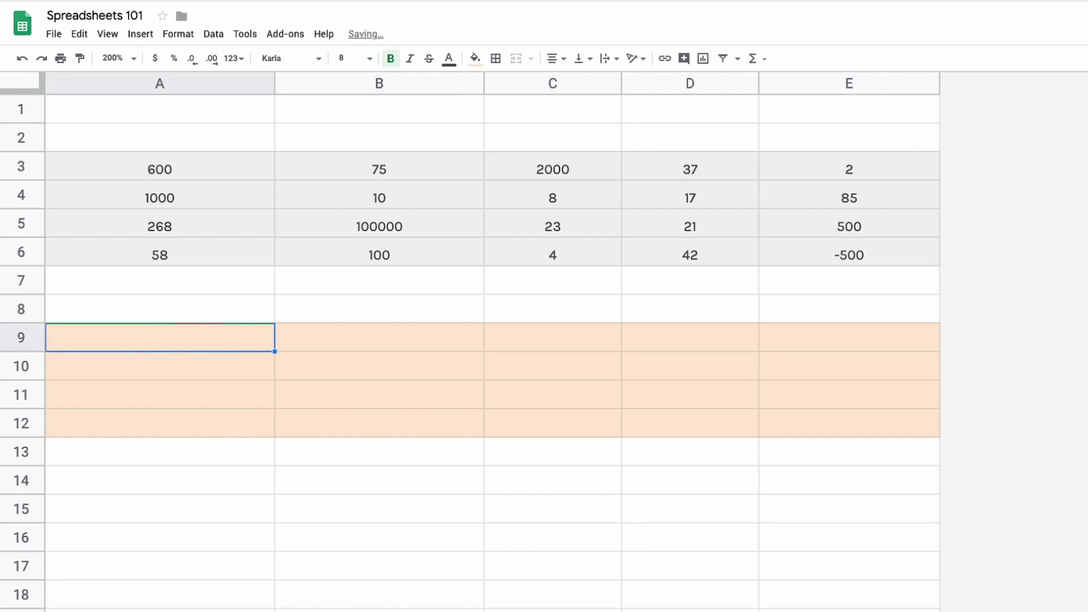
Enter =sum(A3:A6) in A9 and inspect the formula
{"action": "left_click_drag", "start_coordinate": [185, 170], "coordinate": [200, 252]}
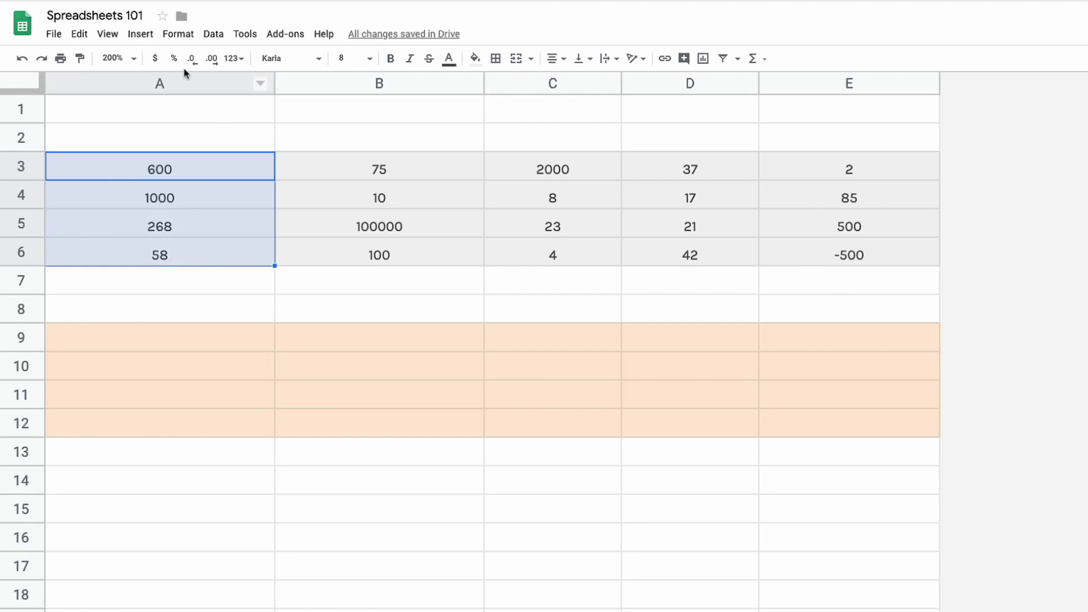
{"action": "left_click", "coordinate": [199, 340]}
{"action": "key", "text": "Return"}
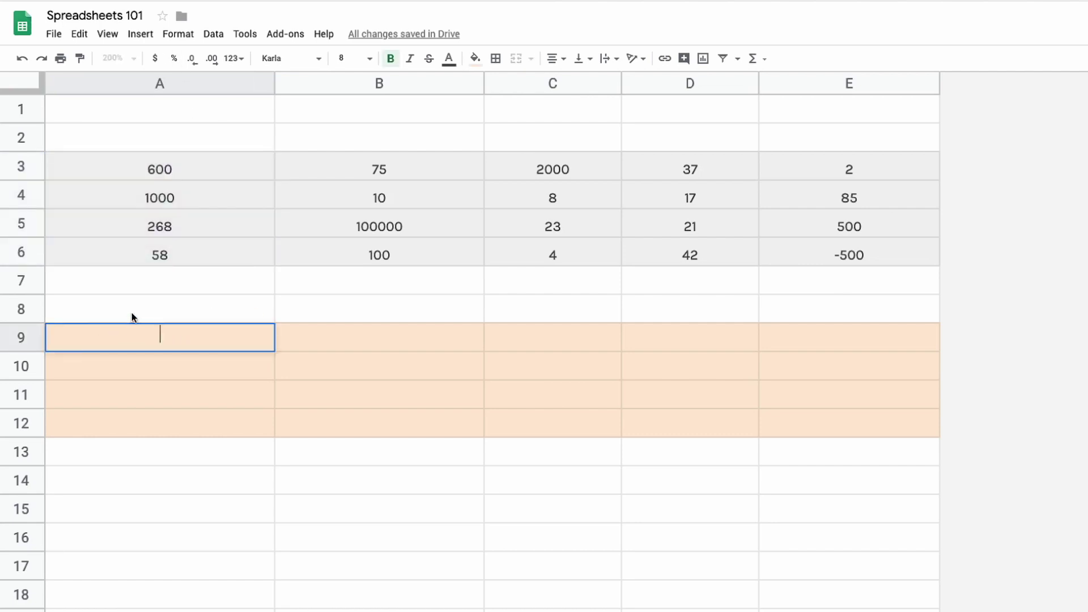
{"action": "type", "text": "=sum("}
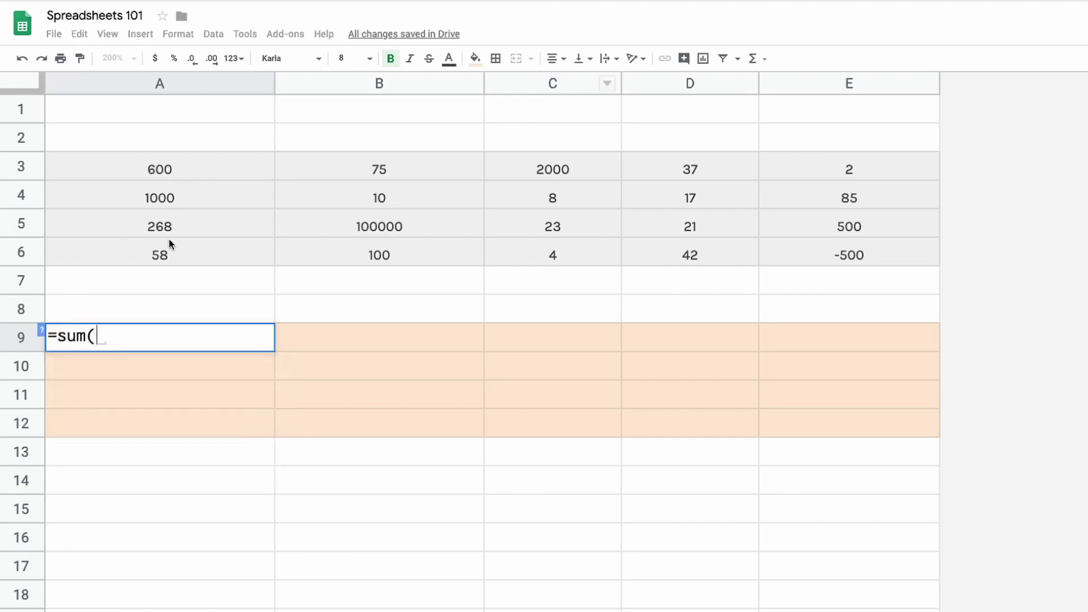
{"action": "left_click_drag", "start_coordinate": [188, 178], "coordinate": [189, 258]}
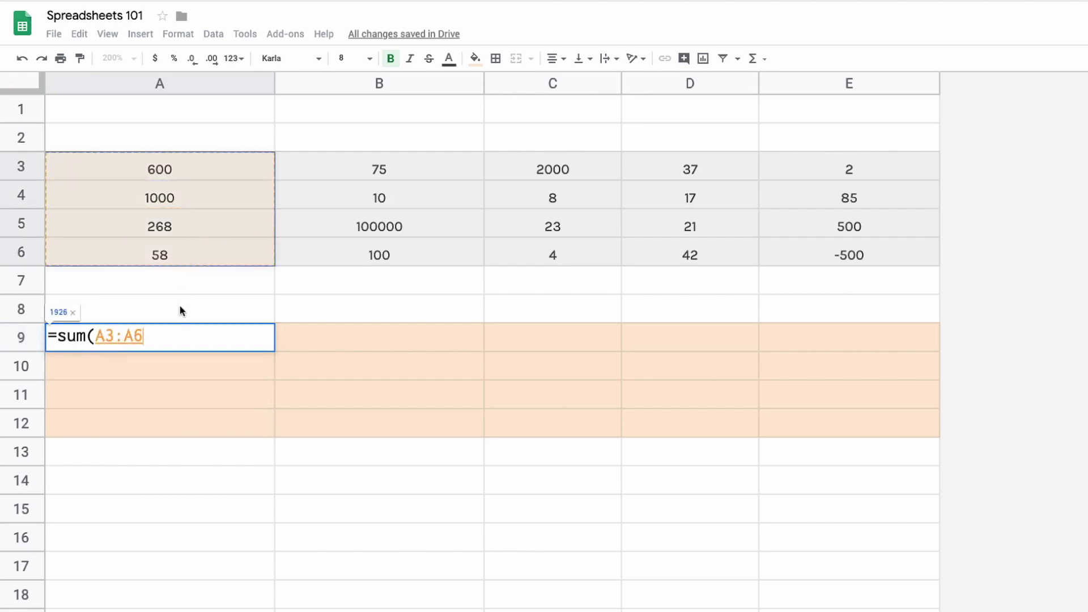
{"action": "key", "text": "Return"}
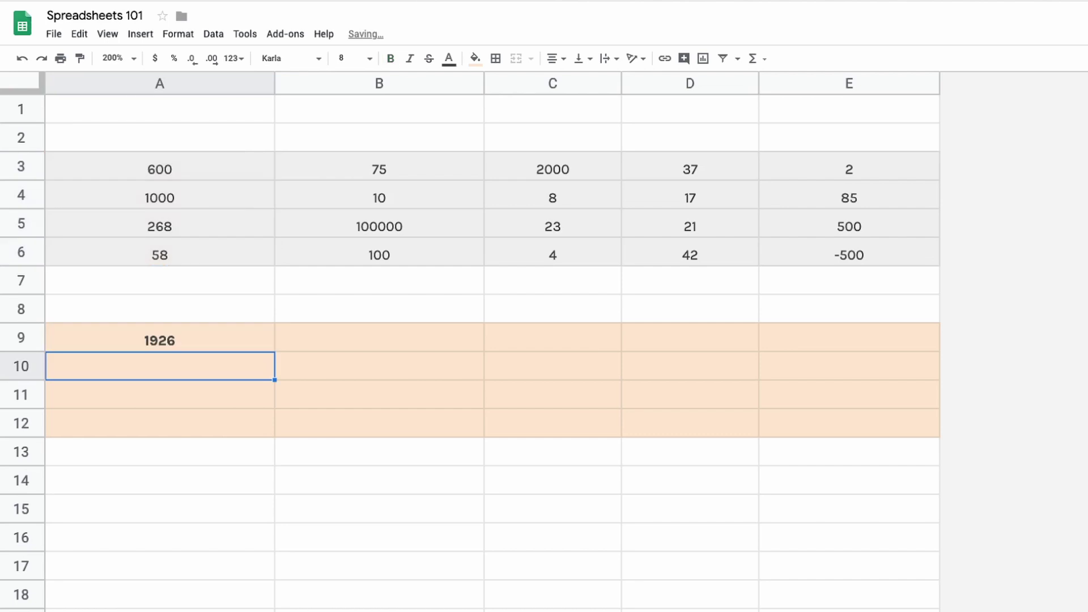
{"action": "left_click", "coordinate": [231, 343]}
{"action": "double_click", "coordinate": [142, 349]}
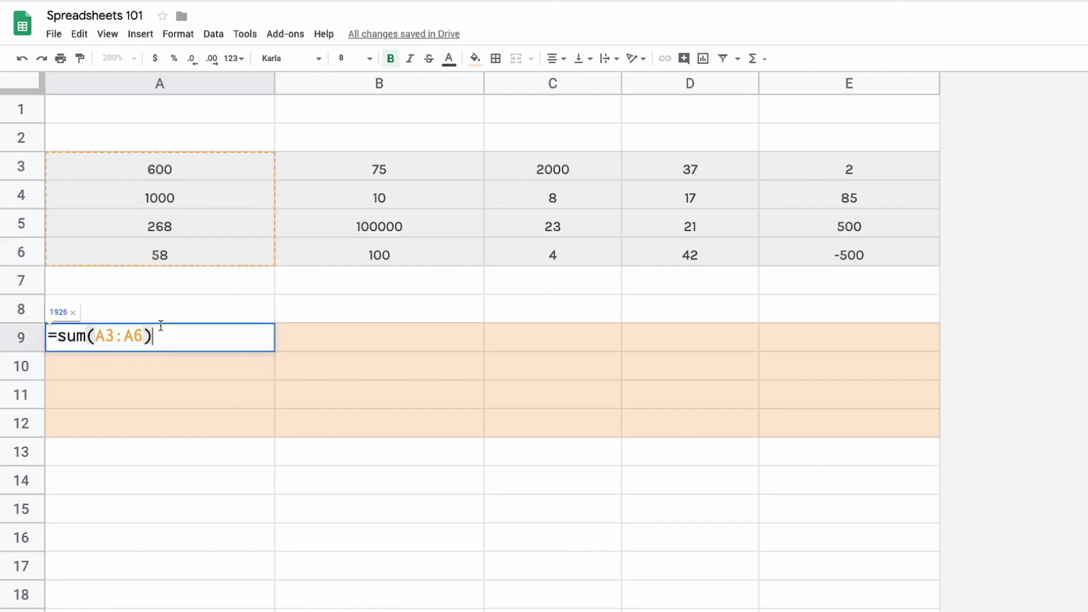
{"action": "key", "text": "Return"}
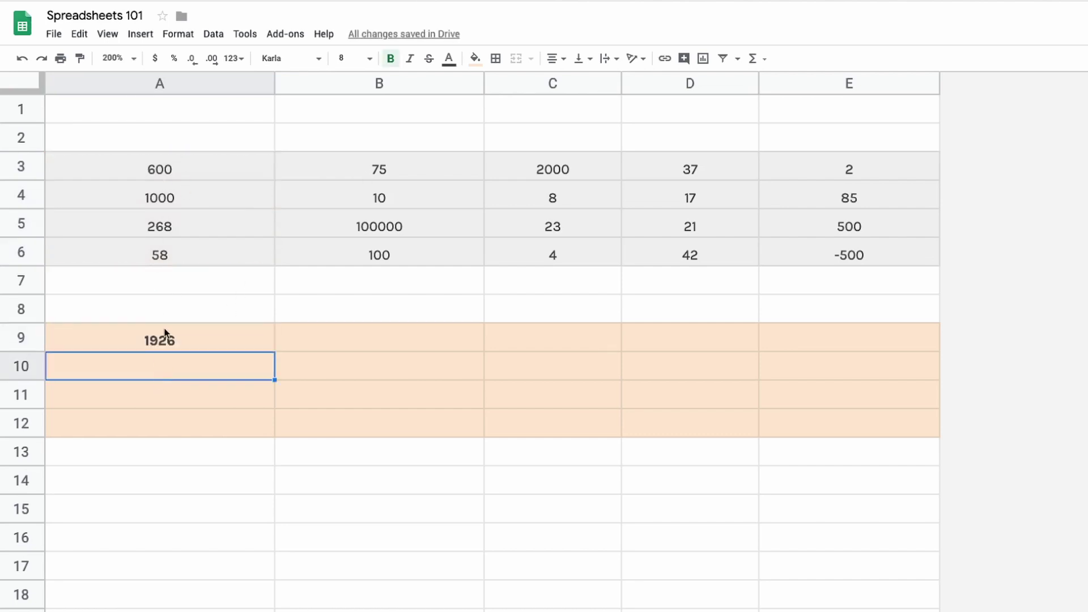
Change A5 to 500 and review A9's formula over A3:A6, now totalling 2158
{"action": "left_click", "coordinate": [161, 224]}
{"action": "type", "text": "500"}
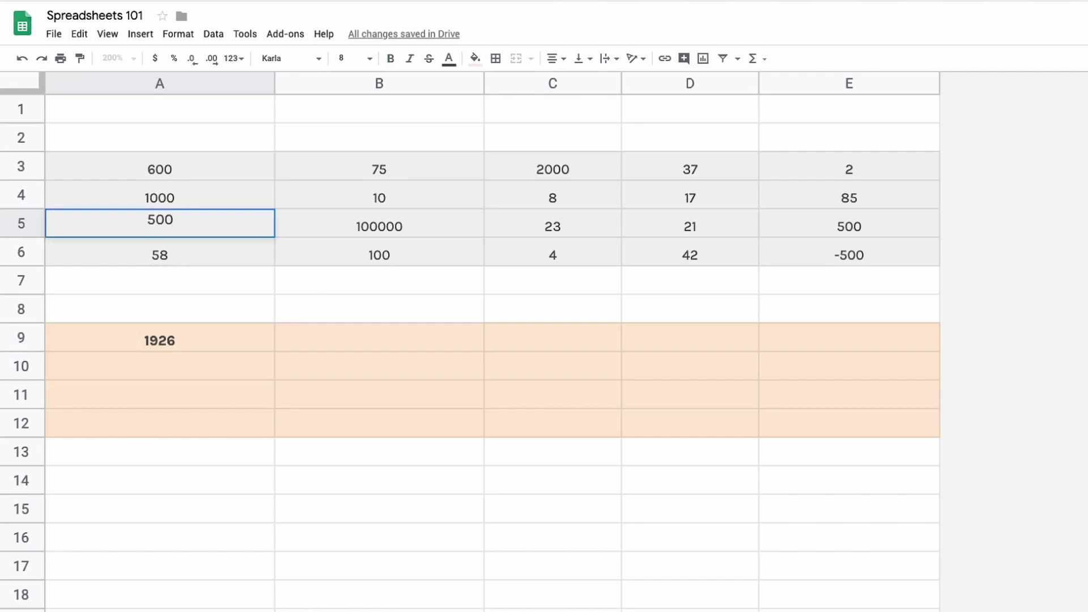
{"action": "key", "text": "Return"}
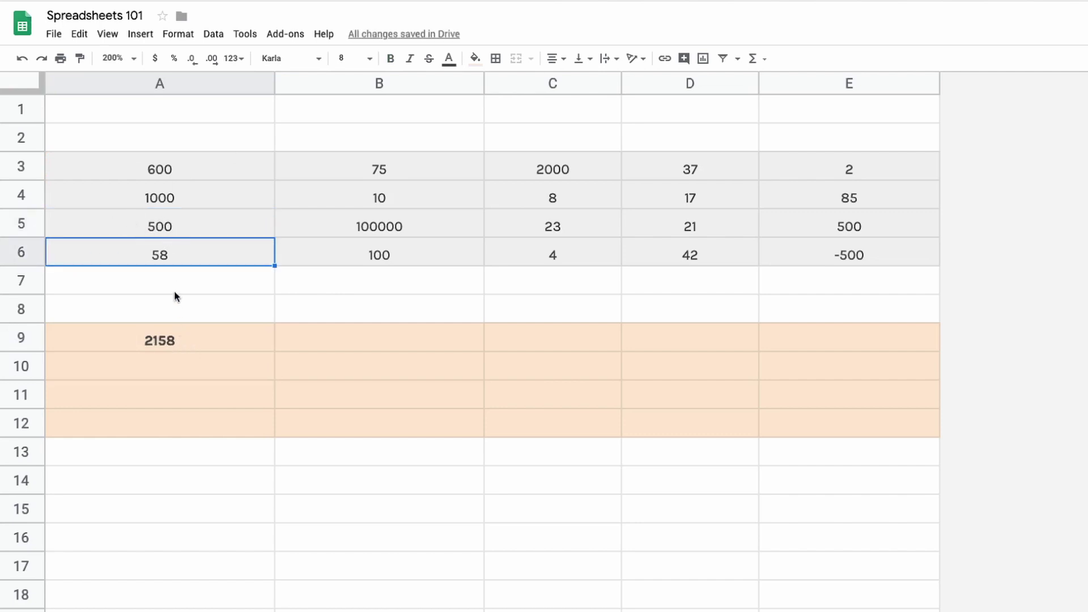
{"action": "left_click", "coordinate": [189, 337]}
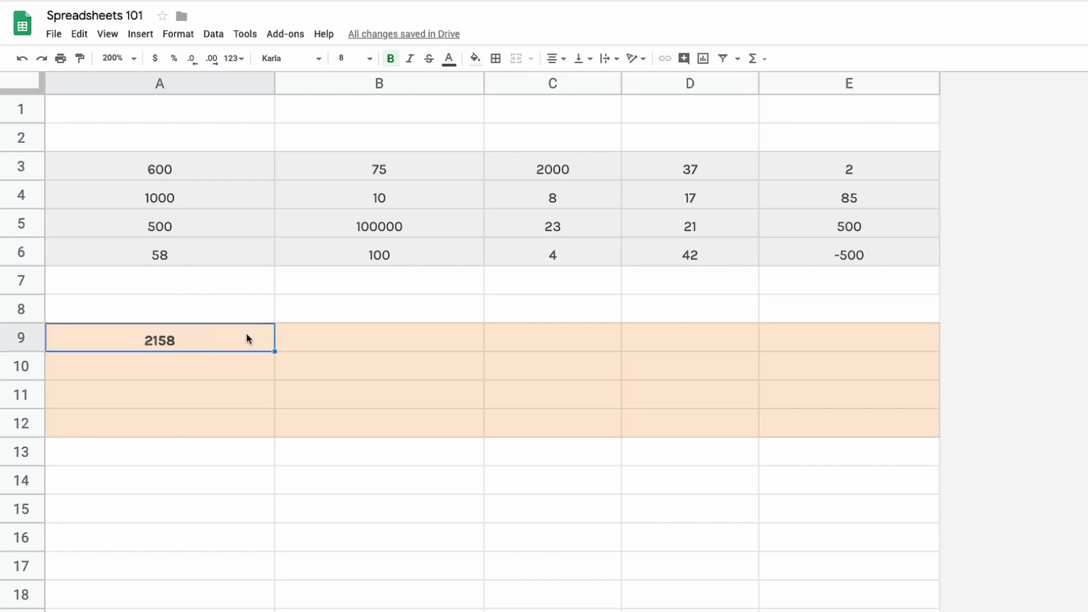
{"action": "left_click", "coordinate": [335, 347]}
{"action": "double_click", "coordinate": [196, 340]}
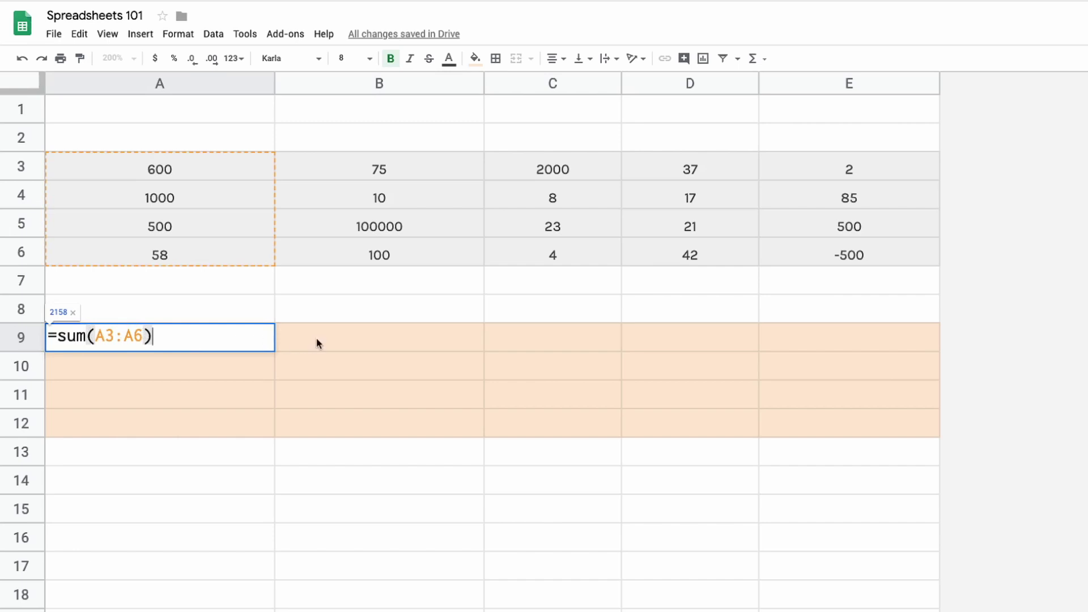
{"action": "left_click", "coordinate": [104, 335]}
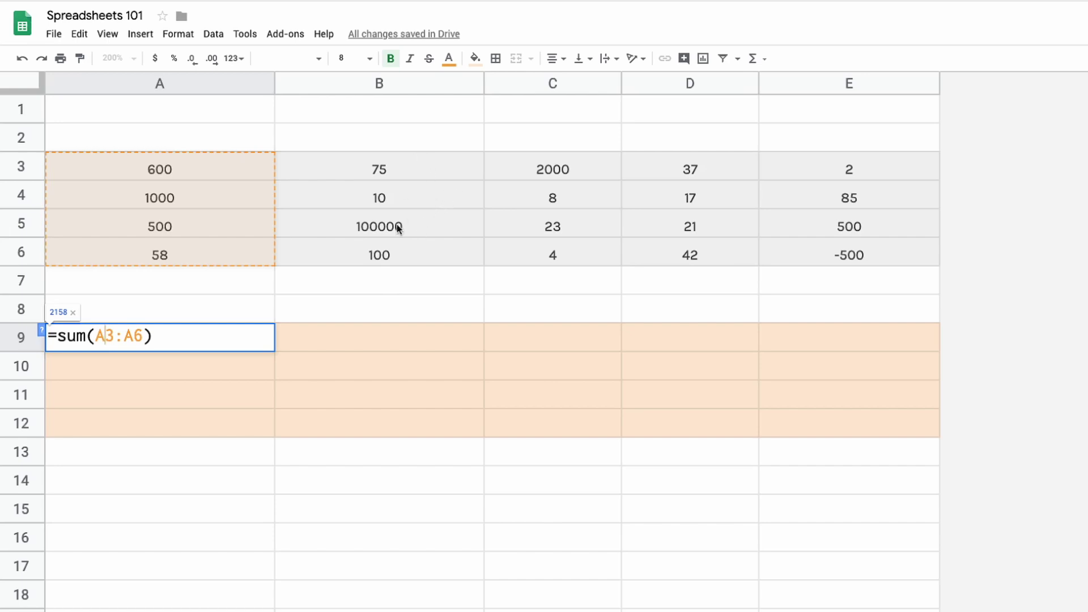
{"action": "key", "text": "Return"}
{"action": "left_click", "coordinate": [240, 315]}
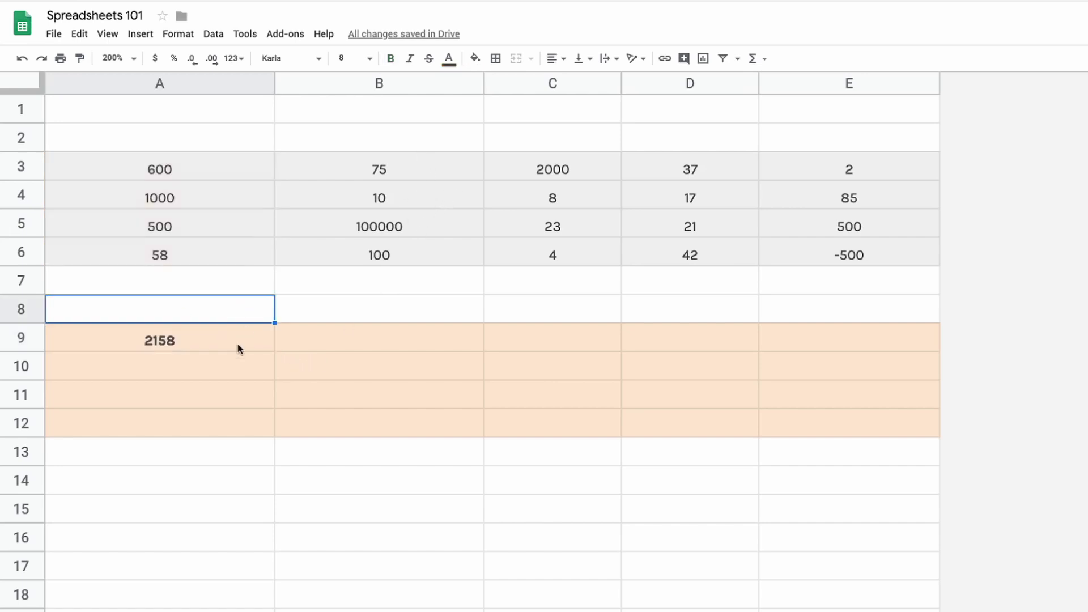
{"action": "left_click", "coordinate": [215, 345]}
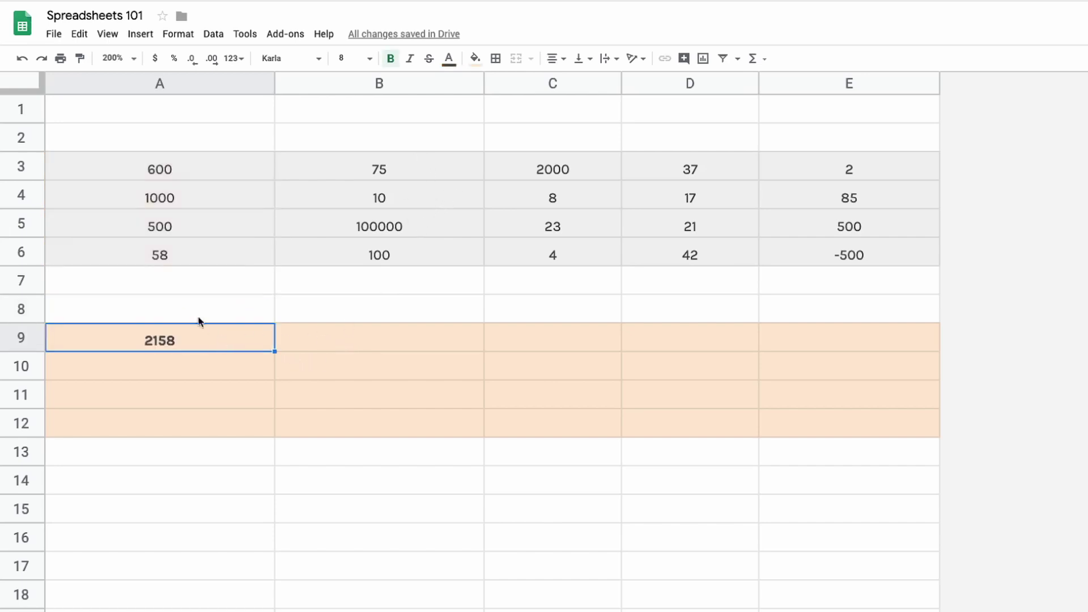
Copy A9's sum into B9 and inspect its adjusted B3 references
{"action": "key", "text": "ctrl+c"}
{"action": "left_click", "coordinate": [380, 342]}
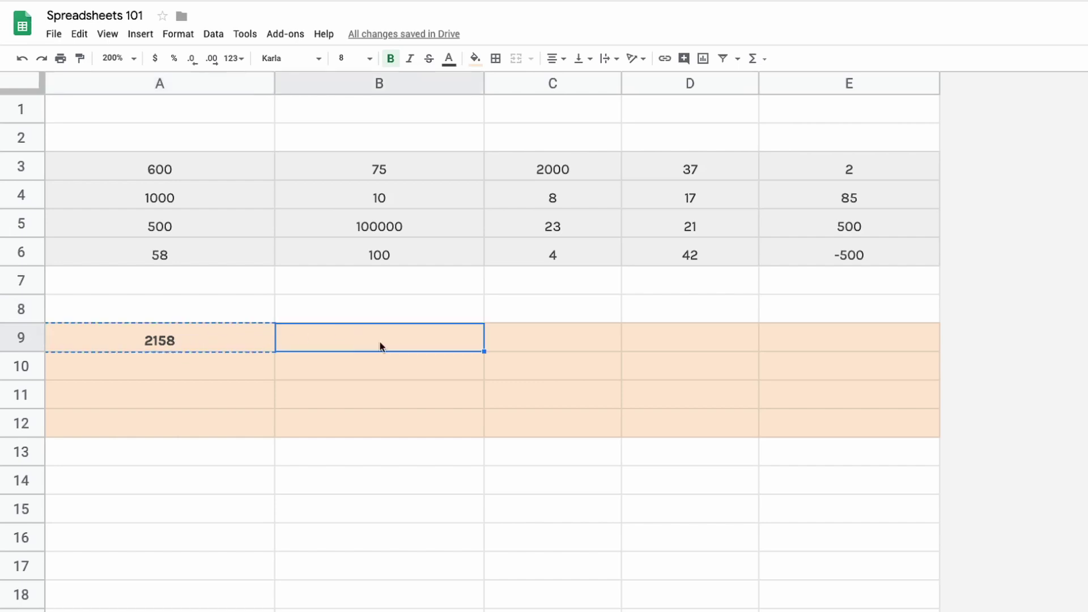
{"action": "key", "text": "ctrl+v"}
{"action": "left_click", "coordinate": [417, 309]}
{"action": "double_click", "coordinate": [406, 337]}
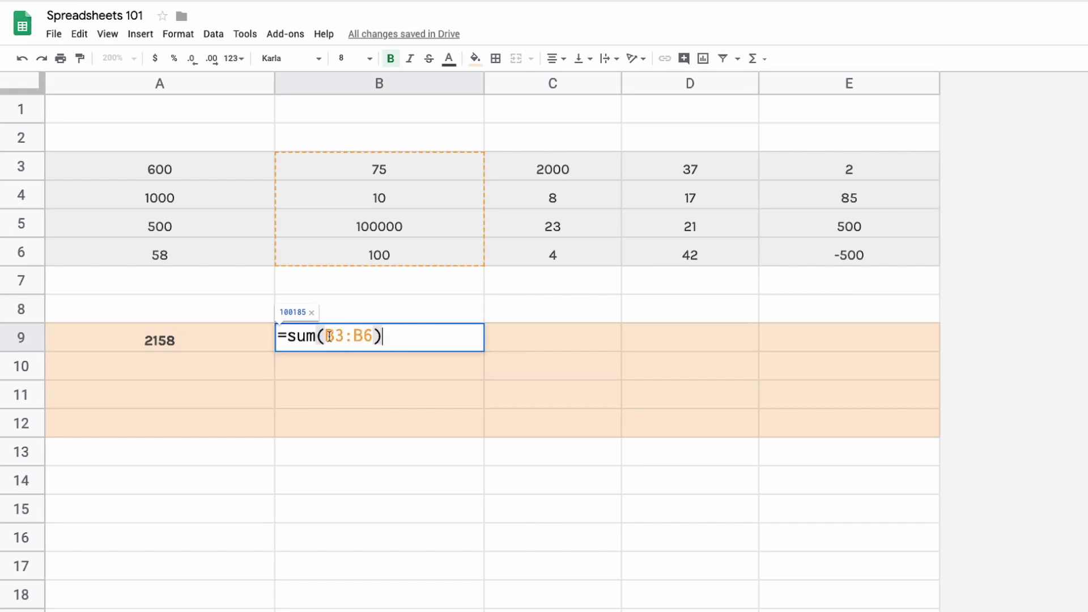
{"action": "left_click_drag", "start_coordinate": [334, 336], "coordinate": [328, 335]}
{"action": "key", "text": "Escape"}
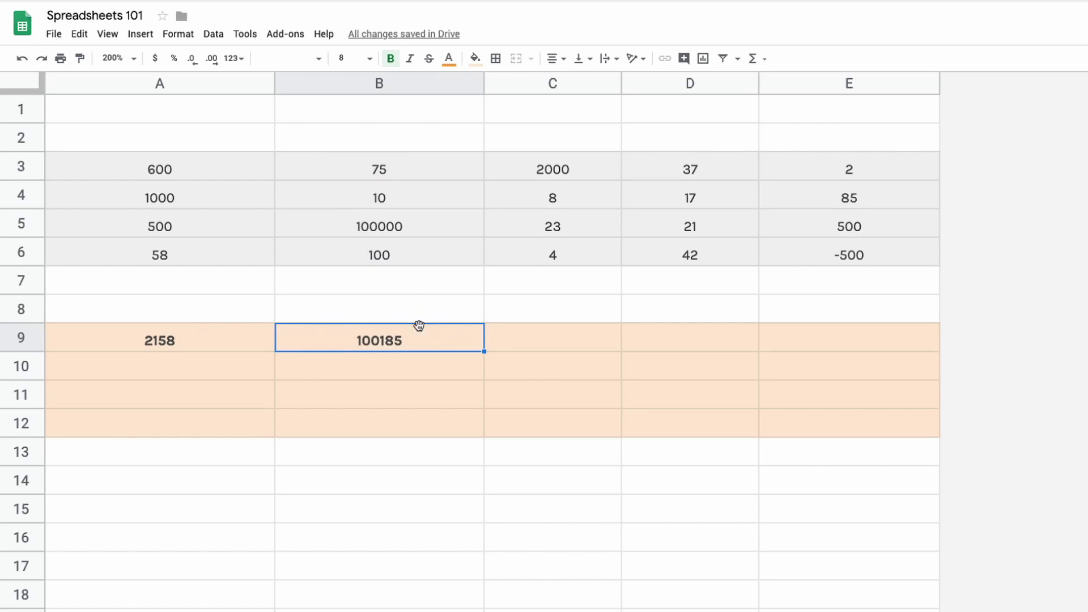
Recopy A9's sum and review B9's formula range several times
{"action": "left_click", "coordinate": [219, 337]}
{"action": "key", "text": "ctrl+c"}
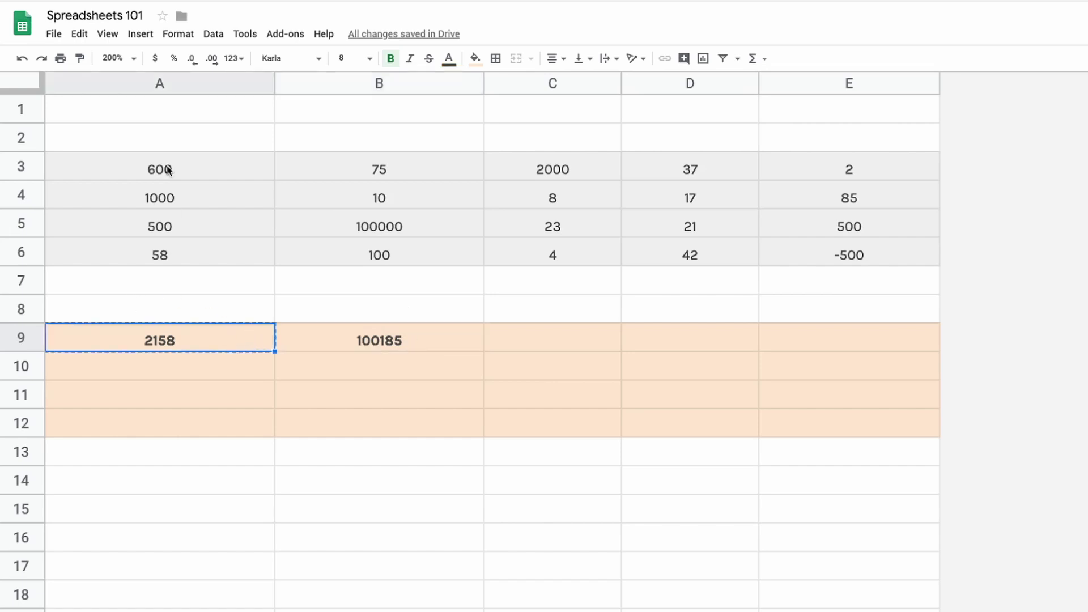
{"action": "double_click", "coordinate": [412, 341]}
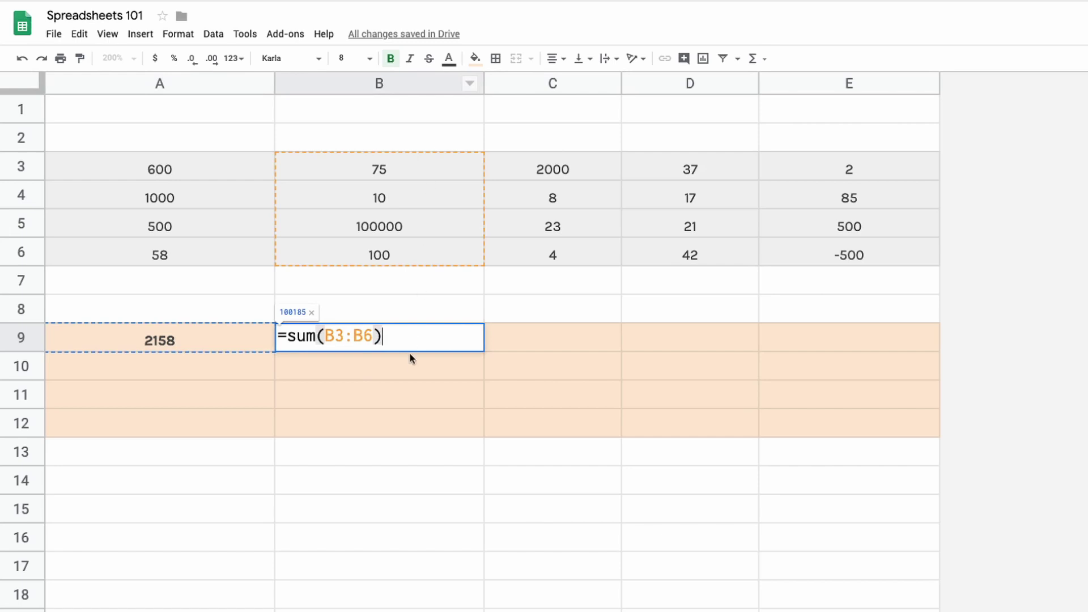
{"action": "key", "text": "Escape"}
{"action": "double_click", "coordinate": [443, 347]}
{"action": "key", "text": "Escape"}
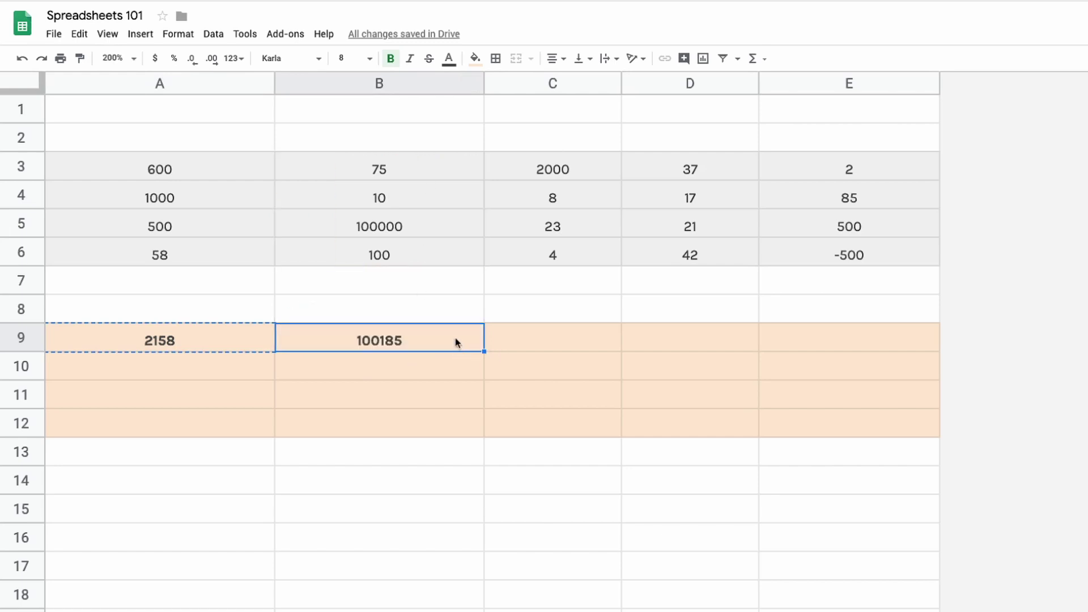
{"action": "double_click", "coordinate": [407, 339]}
{"action": "key", "text": "Escape"}
Fill the B9 sum across to E9 (100185, 2035, 117, 87) and check C9 and D9
{"action": "left_click_drag", "start_coordinate": [483, 351], "coordinate": [876, 337]}
{"action": "left_click", "coordinate": [680, 347]}
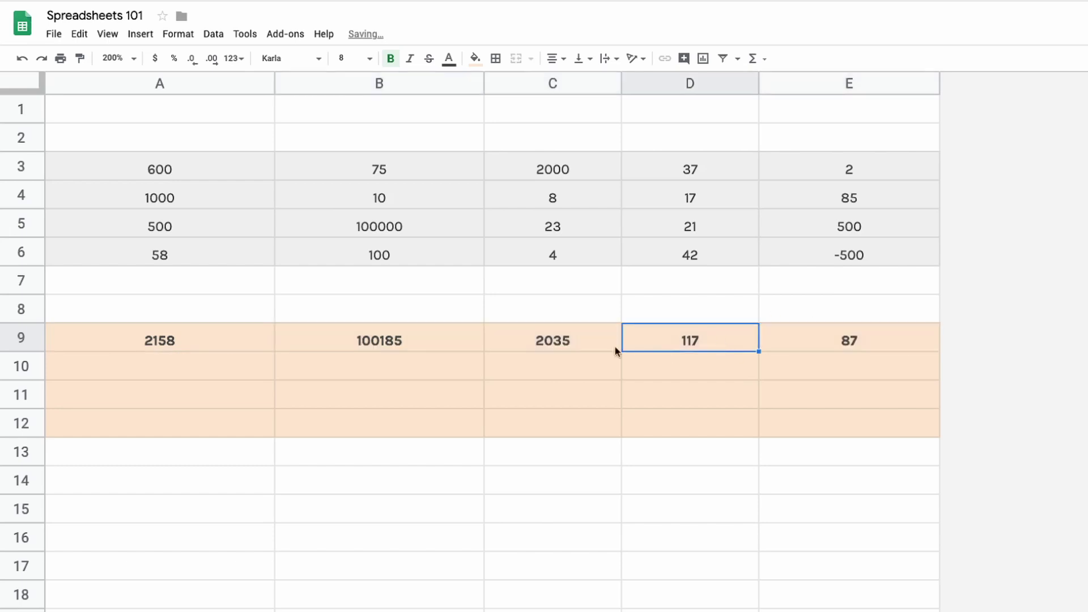
{"action": "double_click", "coordinate": [563, 345]}
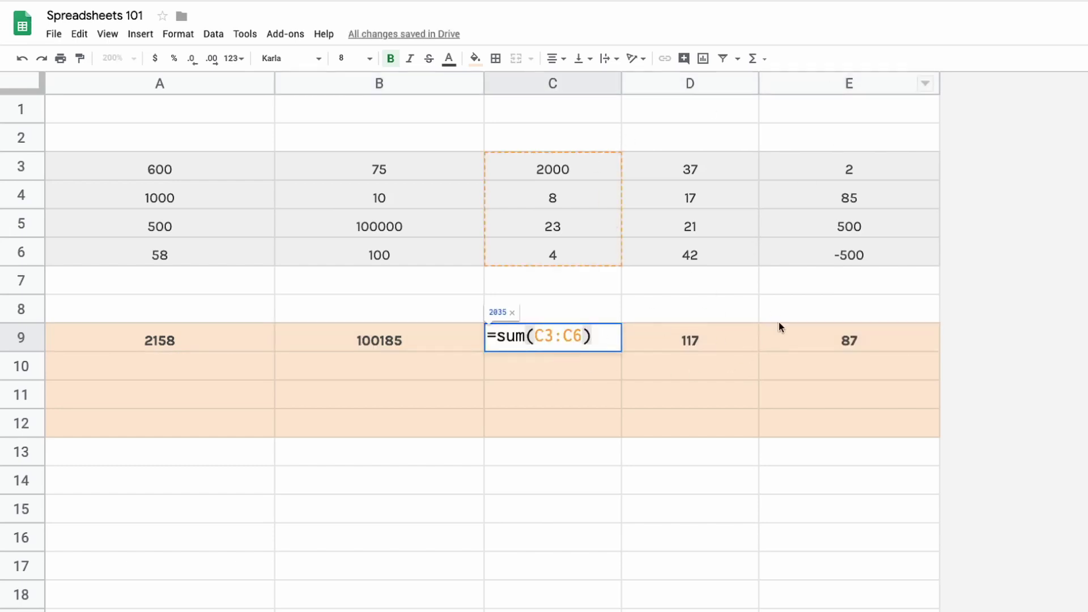
{"action": "left_click", "coordinate": [872, 336]}
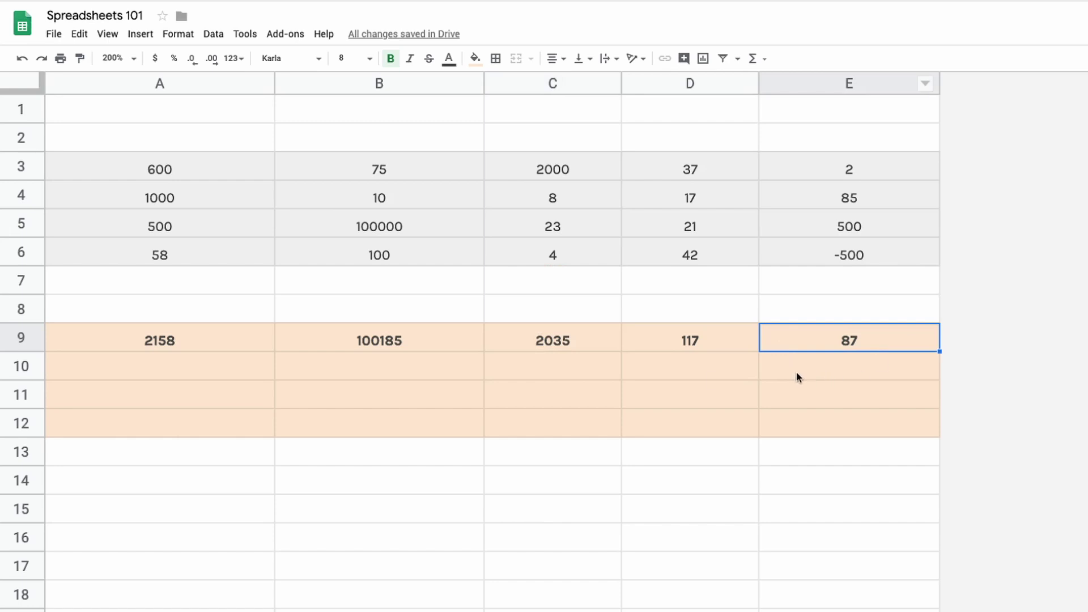
{"action": "double_click", "coordinate": [750, 350]}
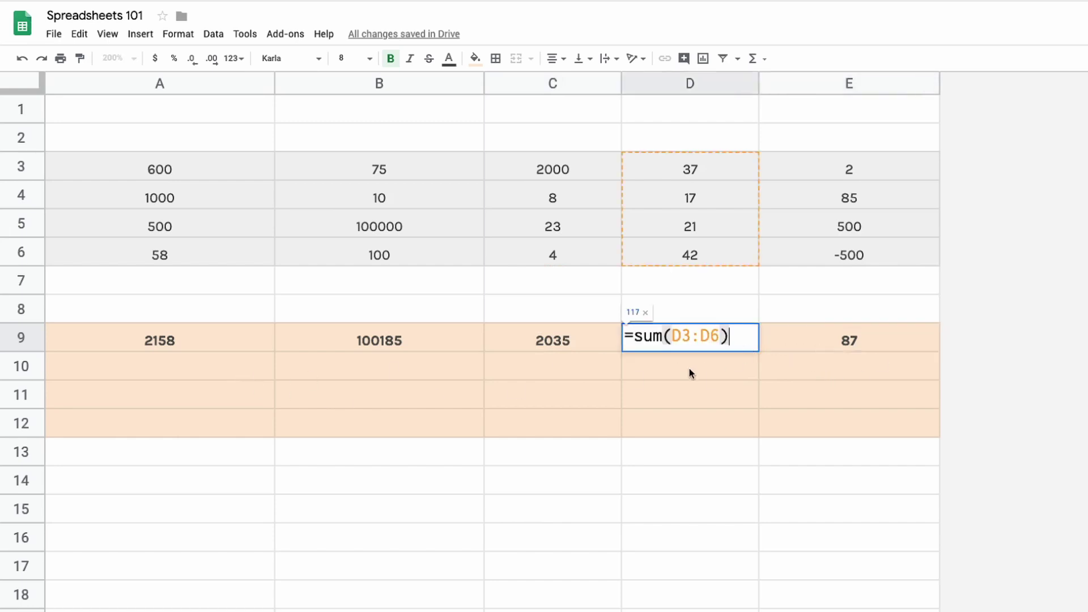
{"action": "key", "text": "Escape"}
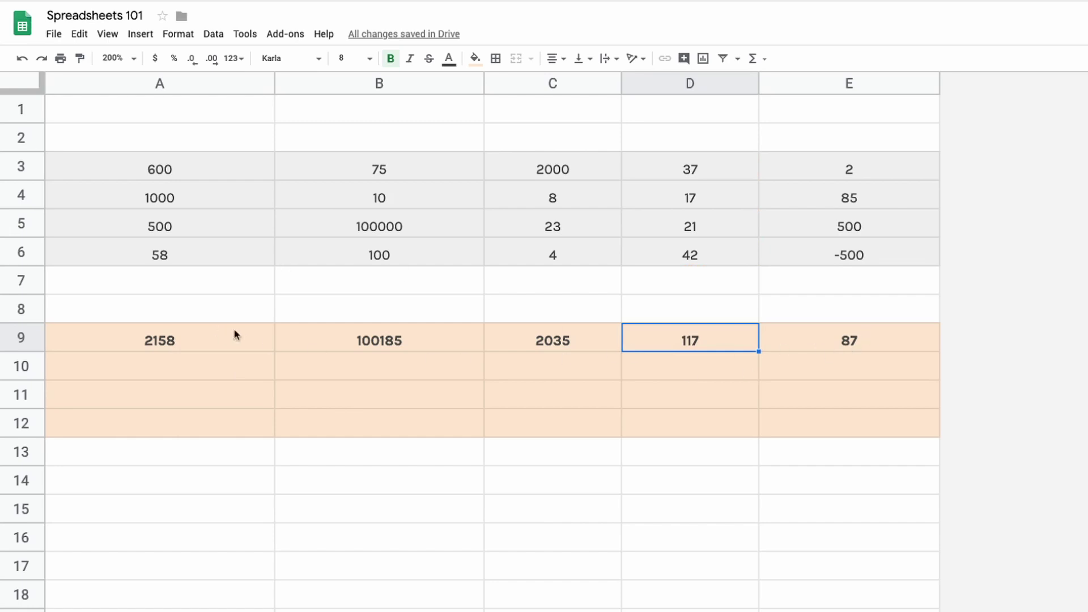
Illustrate ranges by selecting A3:A5, B3:B5, C3:C5 and the single cell A6
{"action": "left_click", "coordinate": [194, 371]}
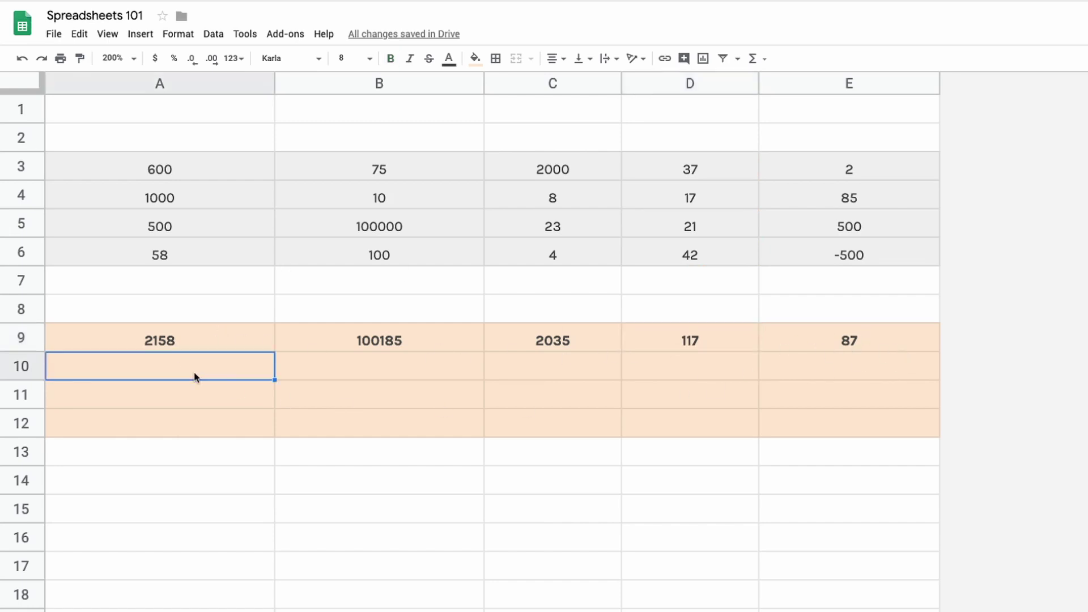
{"action": "double_click", "coordinate": [247, 358]}
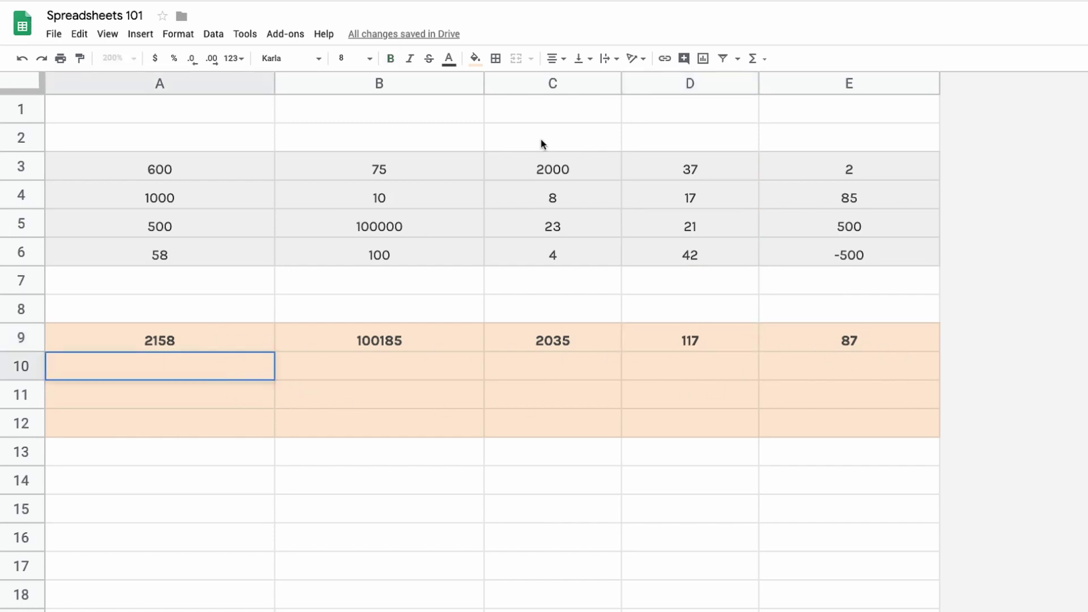
{"action": "left_click", "coordinate": [148, 393]}
{"action": "left_click", "coordinate": [168, 373]}
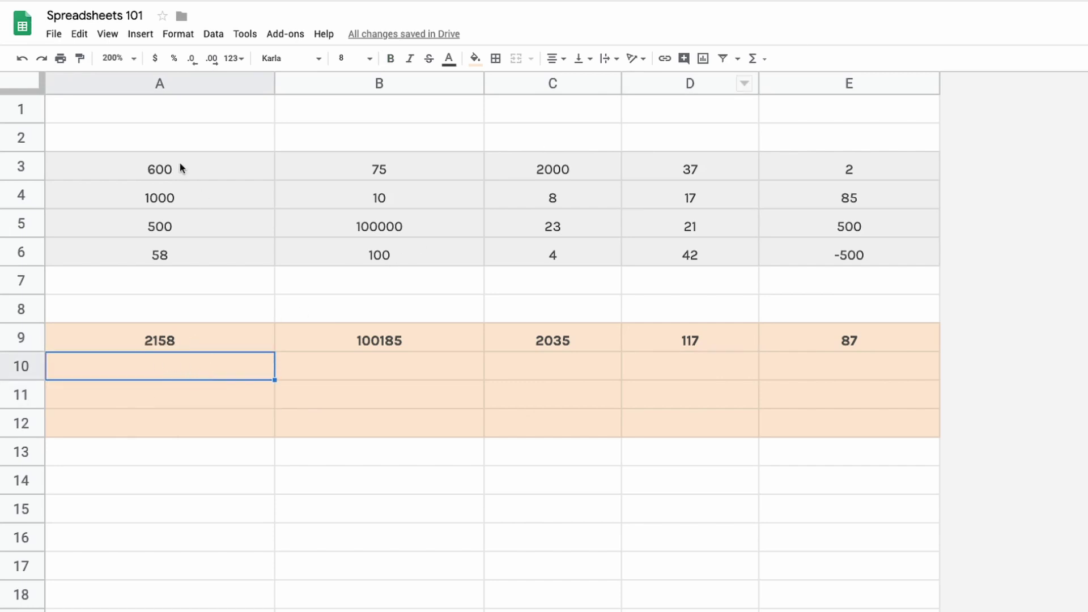
{"action": "left_click_drag", "start_coordinate": [179, 165], "coordinate": [172, 224]}
{"action": "left_click", "coordinate": [204, 139]}
{"action": "left_click_drag", "start_coordinate": [199, 169], "coordinate": [250, 227]}
{"action": "left_click_drag", "start_coordinate": [342, 173], "coordinate": [368, 225]}
{"action": "left_click_drag", "start_coordinate": [529, 160], "coordinate": [544, 227]}
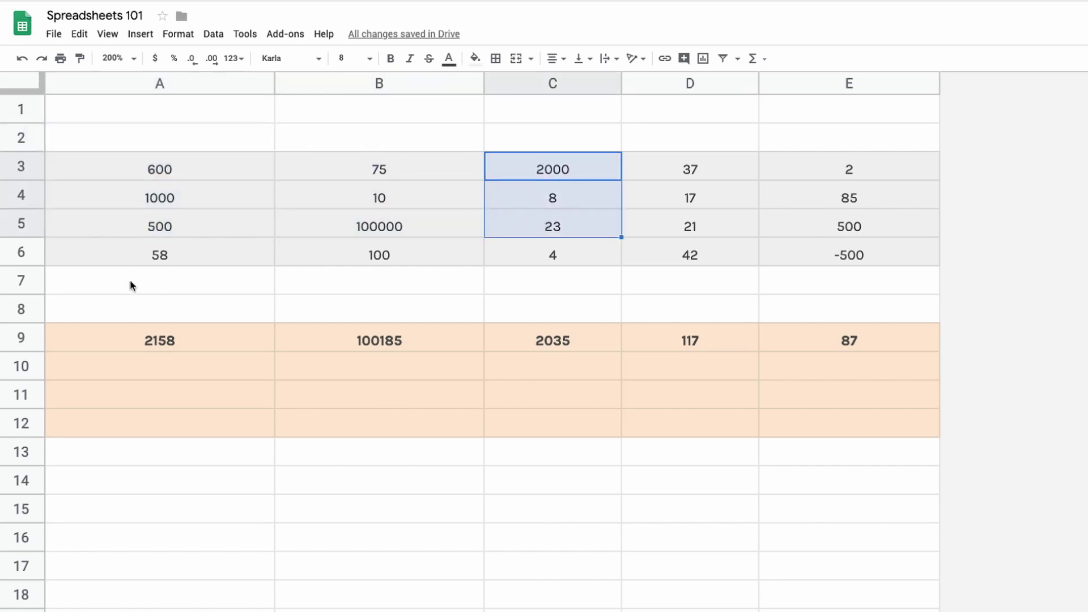
{"action": "left_click", "coordinate": [145, 256]}
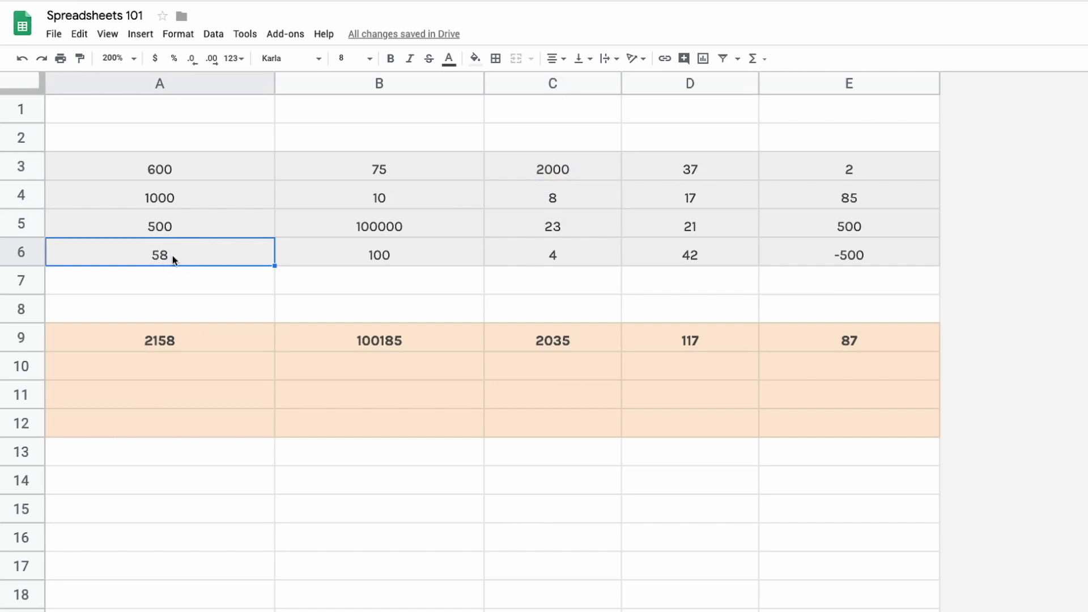
In A10 enter =sum(A3:A5)+A6, giving 2158
{"action": "left_click", "coordinate": [201, 367]}
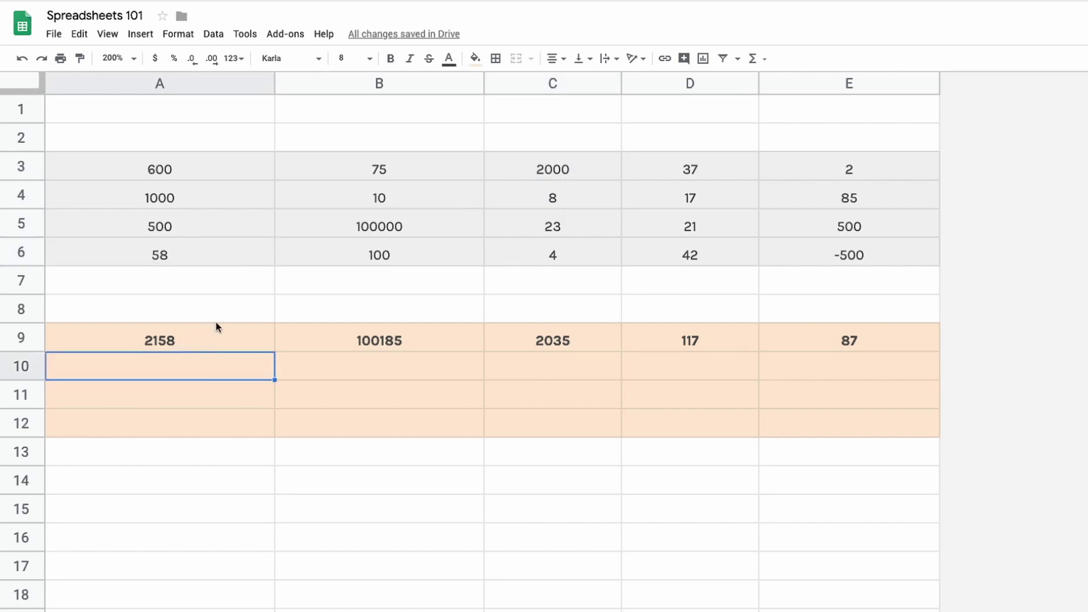
{"action": "type", "text": "=sum("}
{"action": "left_click_drag", "start_coordinate": [187, 167], "coordinate": [227, 216]}
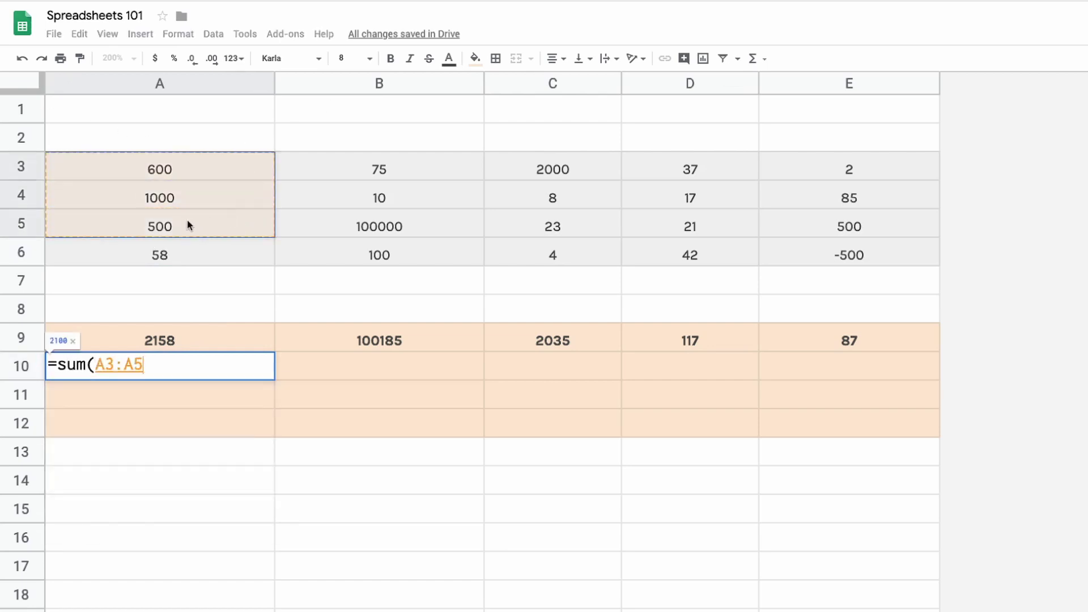
{"action": "type", "text": ")+"}
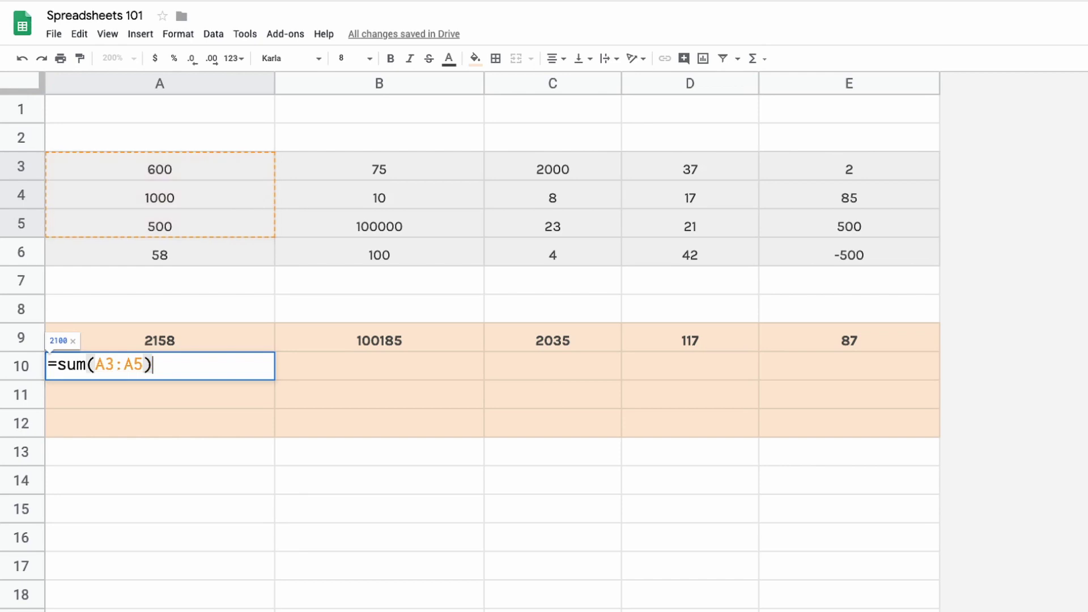
{"action": "left_click", "coordinate": [194, 252]}
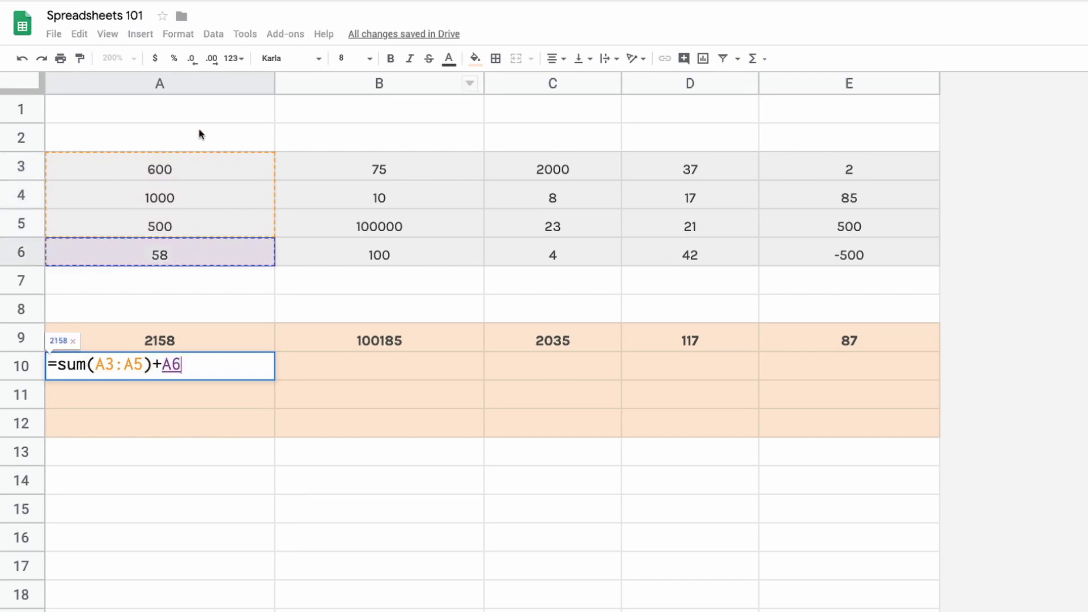
{"action": "key", "text": "Return"}
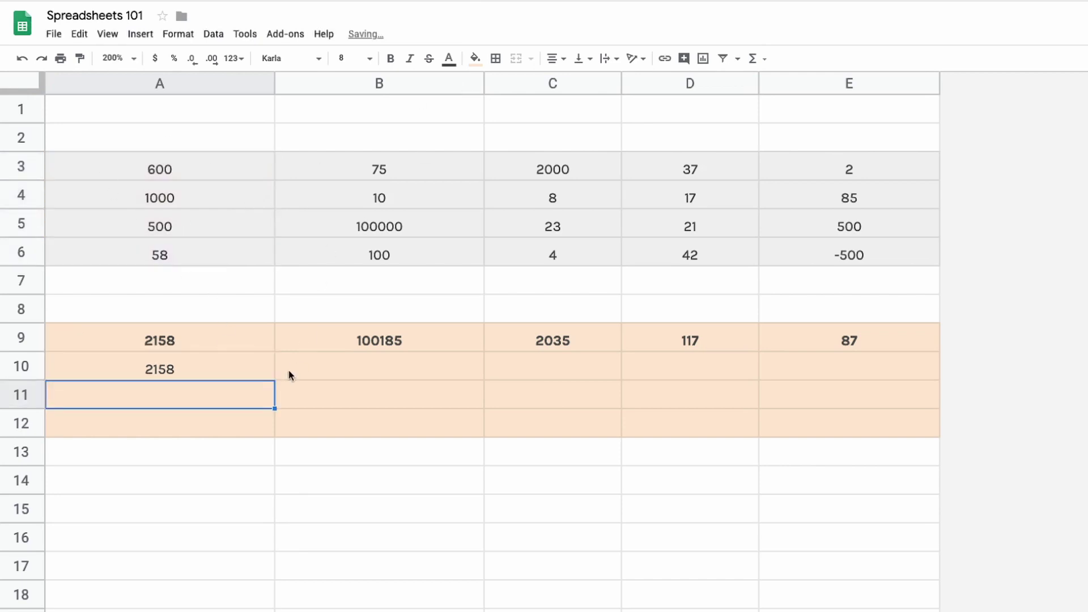
{"action": "key", "text": "Up"}
Fill A10's formula into B10 and compare the B9 and B10 formulas
{"action": "left_click", "coordinate": [288, 388]}
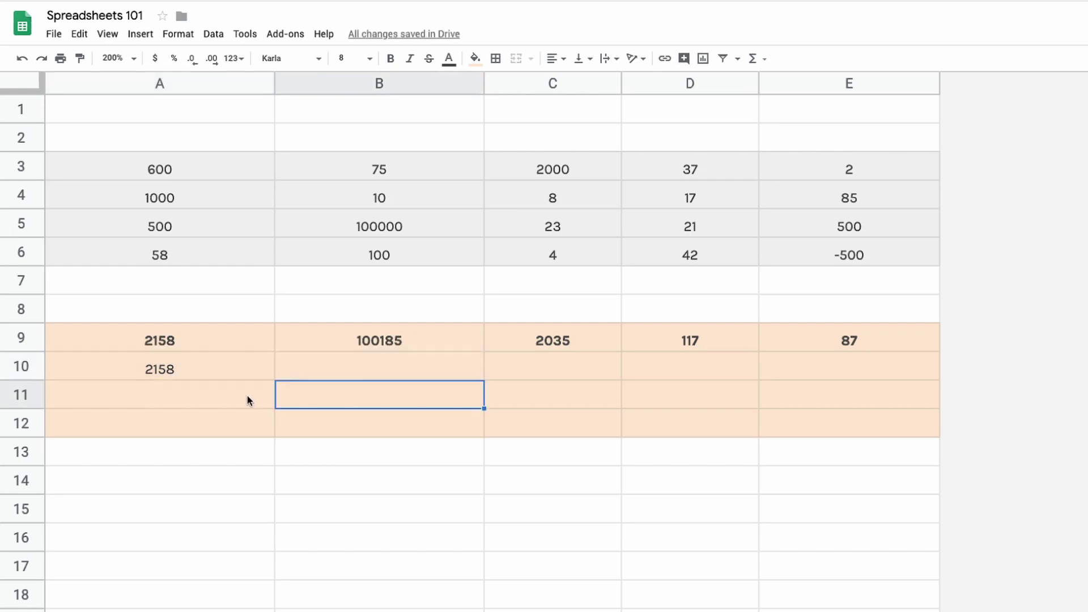
{"action": "left_click", "coordinate": [249, 371]}
{"action": "left_click_drag", "start_coordinate": [275, 379], "coordinate": [428, 371]}
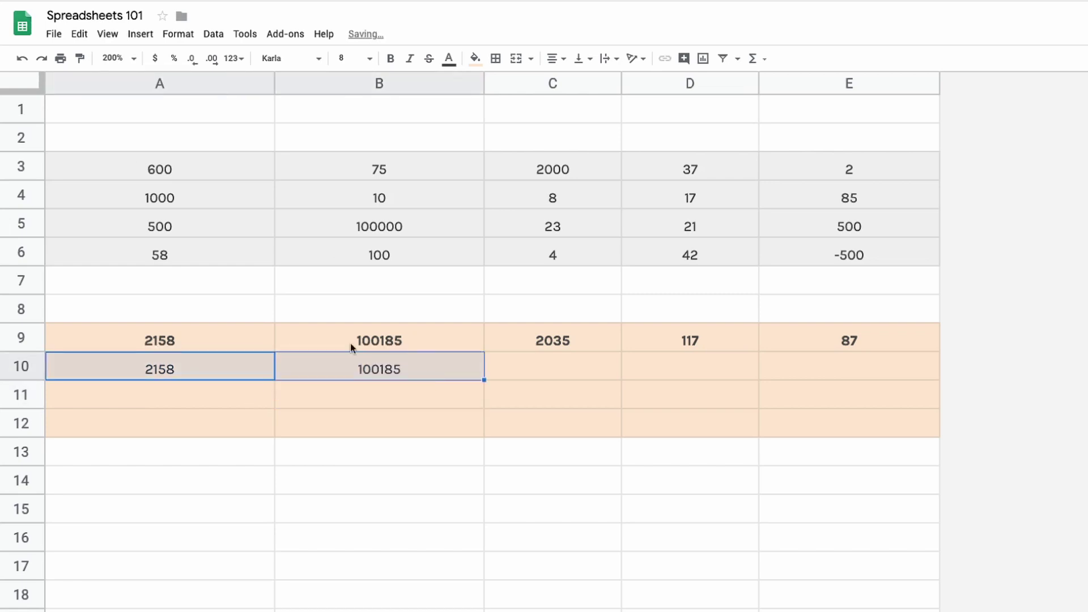
{"action": "double_click", "coordinate": [388, 340]}
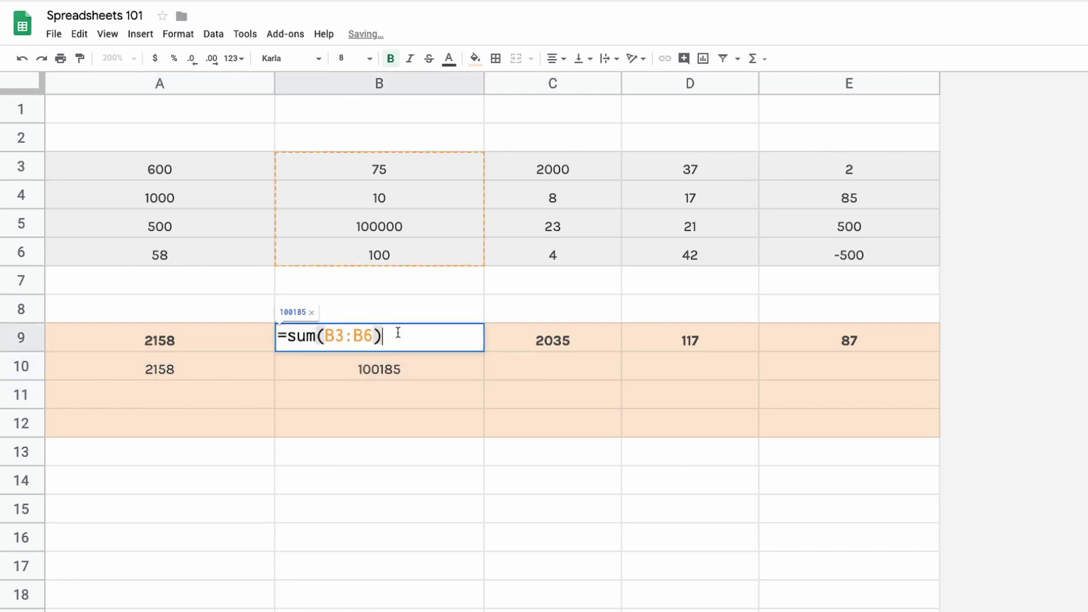
{"action": "key", "text": "Return"}
{"action": "double_click", "coordinate": [379, 368]}
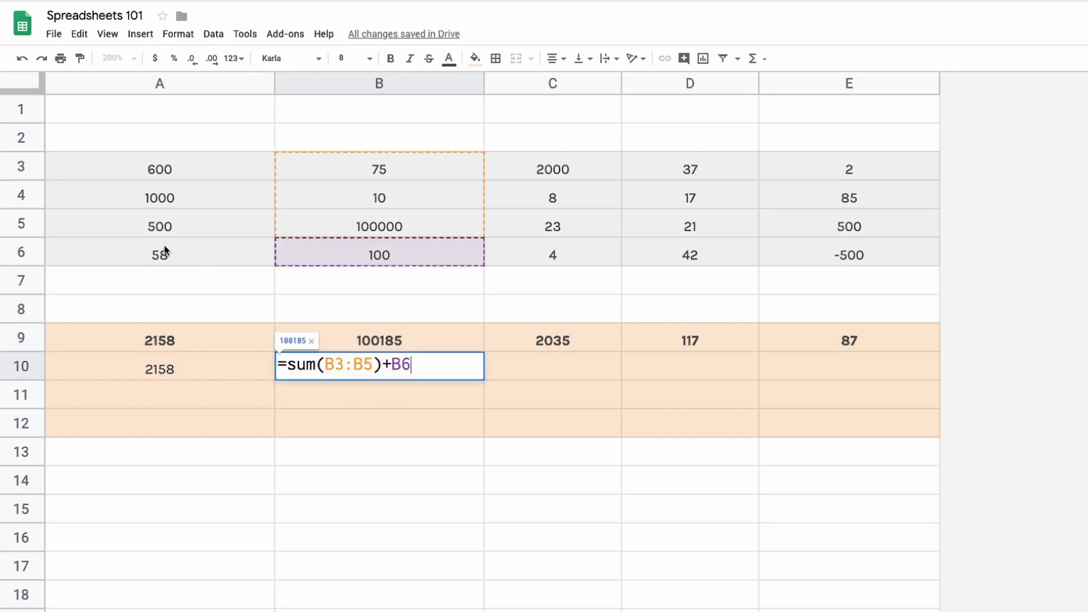
{"action": "left_click", "coordinate": [213, 370]}
Change A10 to =sum(A3:A5)+$A$6 and fill it across to E10
{"action": "double_click", "coordinate": [212, 369]}
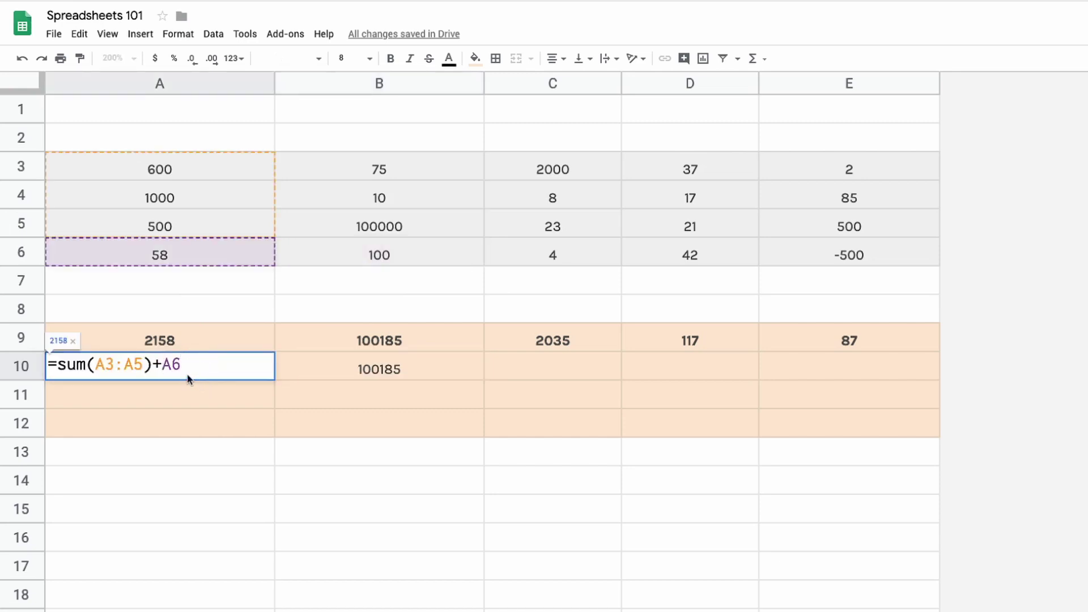
{"action": "type", "text": "$A$"}
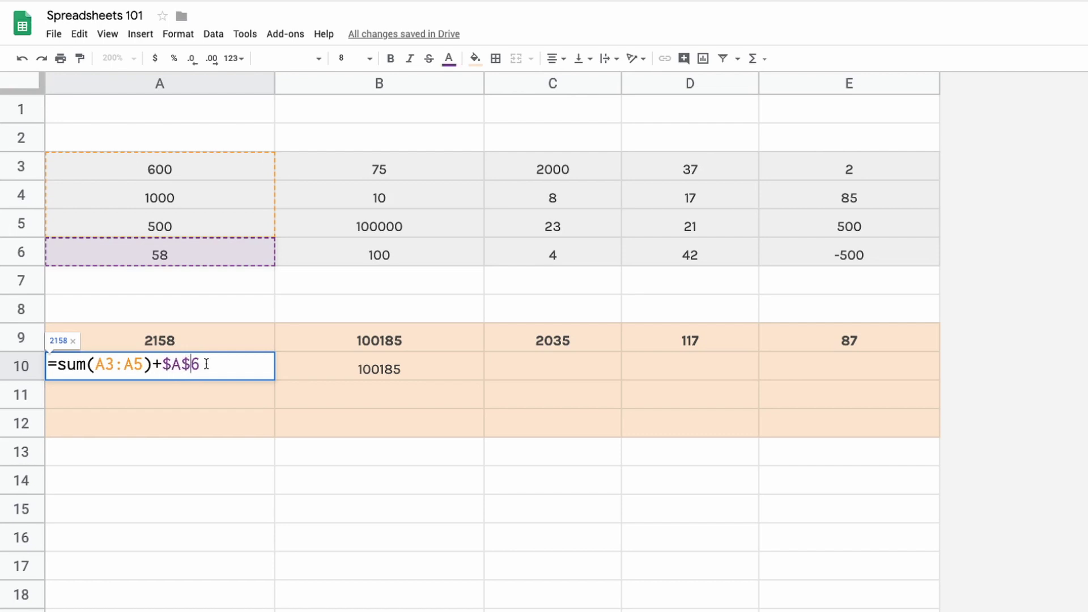
{"action": "left_click", "coordinate": [202, 392]}
{"action": "double_click", "coordinate": [202, 372]}
{"action": "left_click", "coordinate": [236, 384]}
{"action": "double_click", "coordinate": [229, 371]}
{"action": "key", "text": "Escape"}
{"action": "left_click_drag", "start_coordinate": [274, 380], "coordinate": [788, 370]}
{"action": "double_click", "coordinate": [343, 376]}
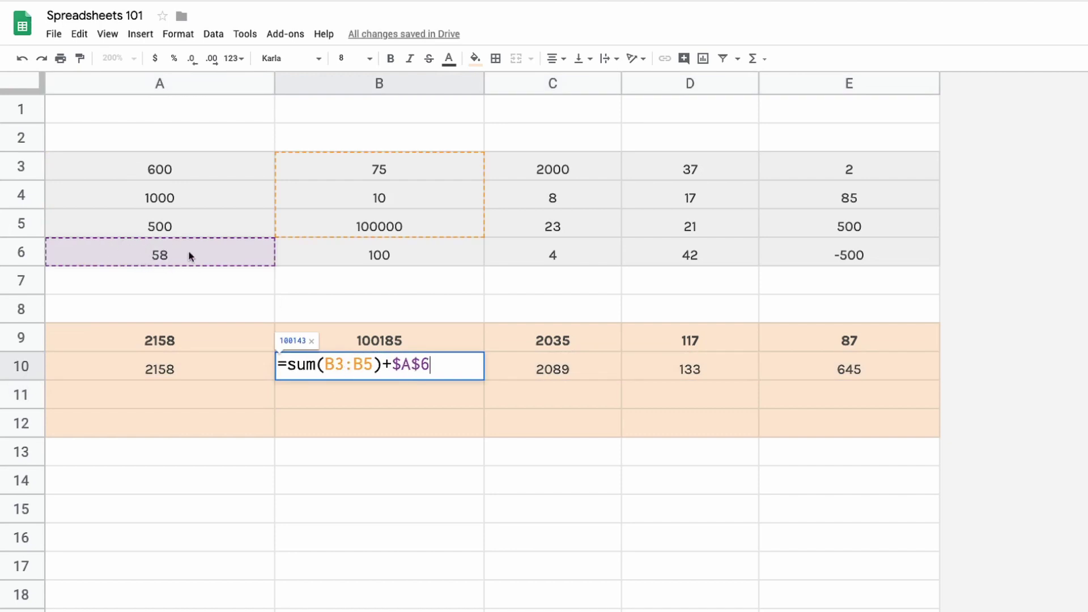
Inspect the copied formulas in B10 through E10, noting the locked $A$6 reference
{"action": "left_click", "coordinate": [392, 364]}
{"action": "left_click_drag", "start_coordinate": [401, 363], "coordinate": [419, 364]}
{"action": "left_click", "coordinate": [415, 362]}
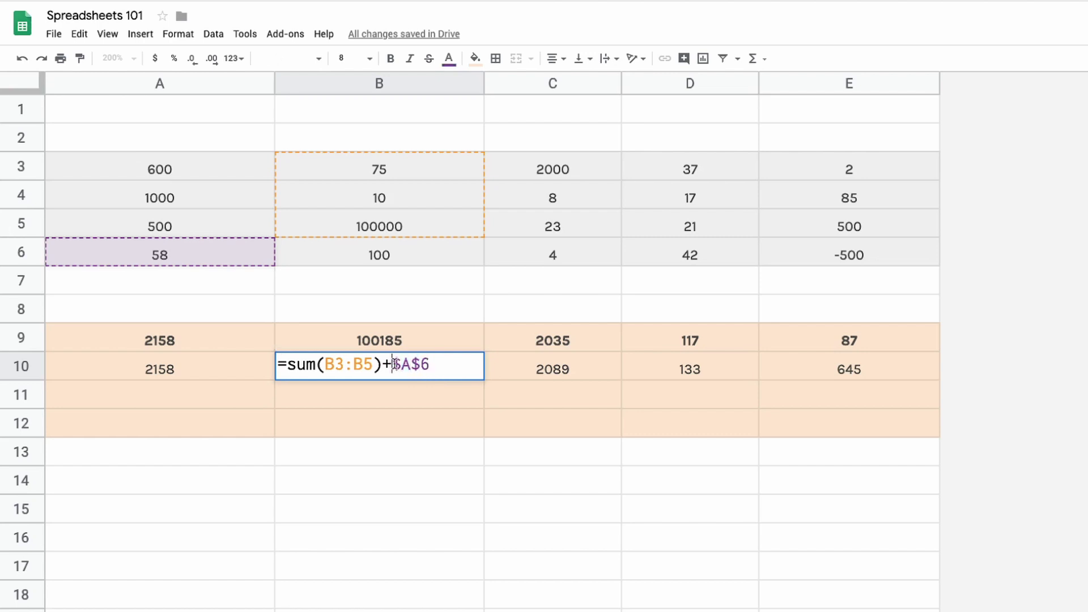
{"action": "double_click", "coordinate": [508, 365]}
{"action": "left_click", "coordinate": [631, 364]}
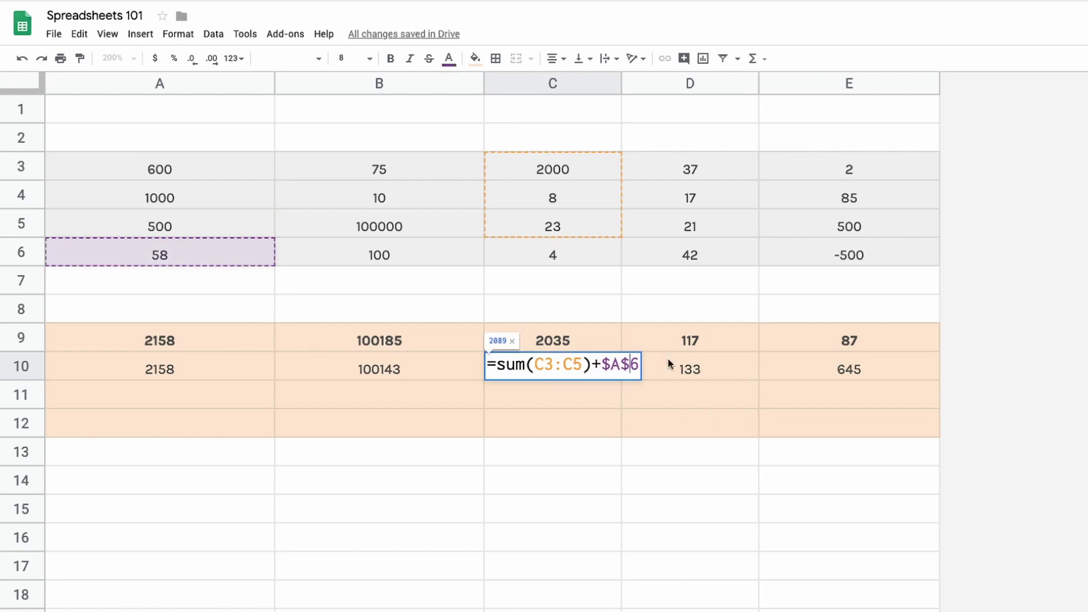
{"action": "left_click", "coordinate": [695, 363]}
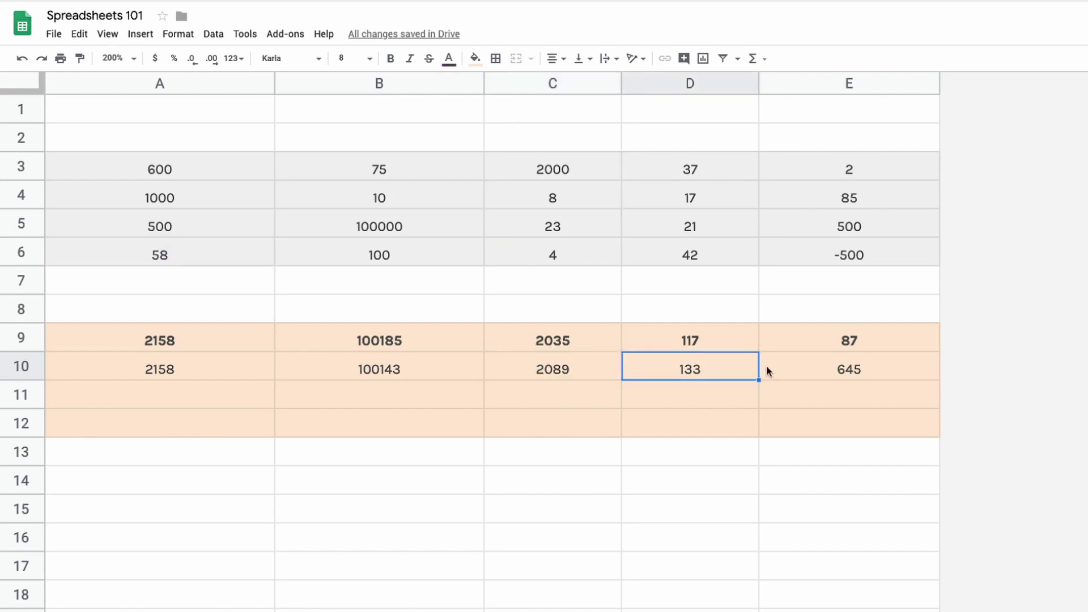
{"action": "double_click", "coordinate": [731, 367]}
{"action": "double_click", "coordinate": [838, 369]}
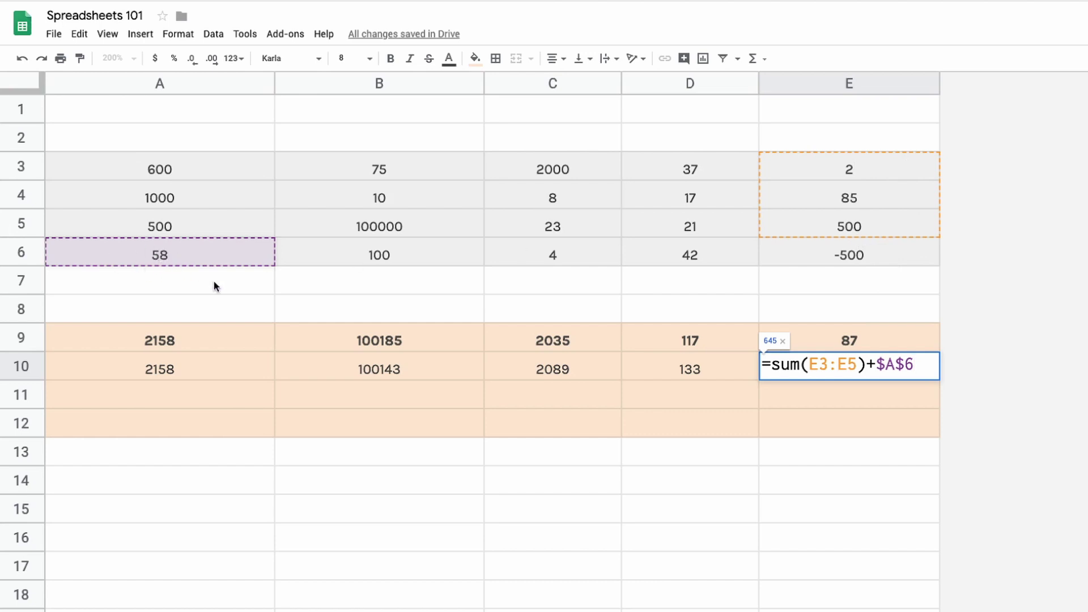
{"action": "left_click", "coordinate": [655, 430]}
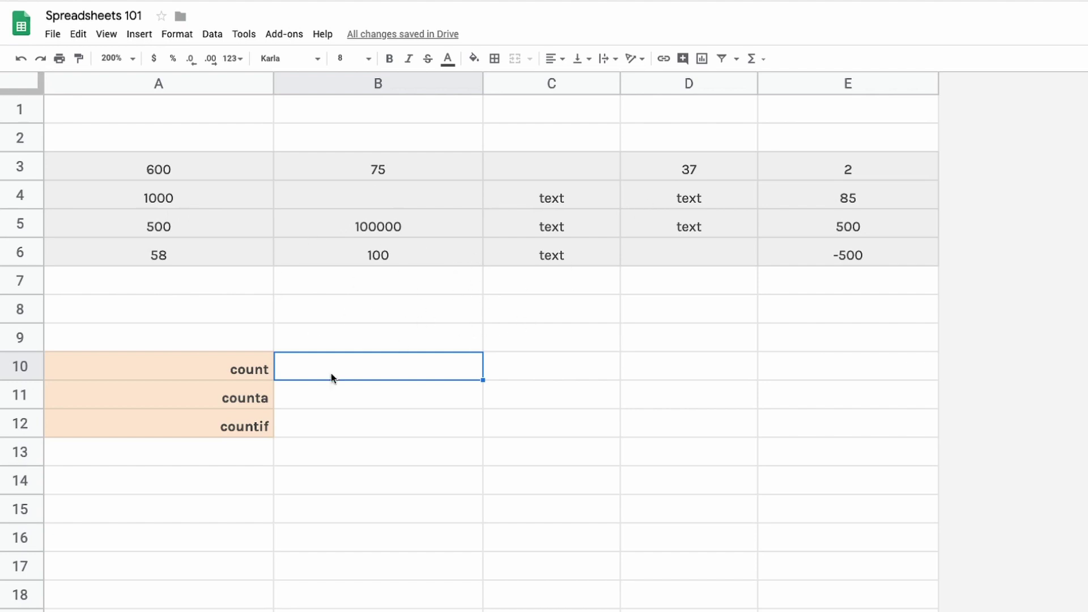
In B10 enter =count(A3:E6) to count the numeric cells
{"action": "left_click", "coordinate": [348, 334]}
{"action": "double_click", "coordinate": [351, 361]}
{"action": "type", "text": "=count("}
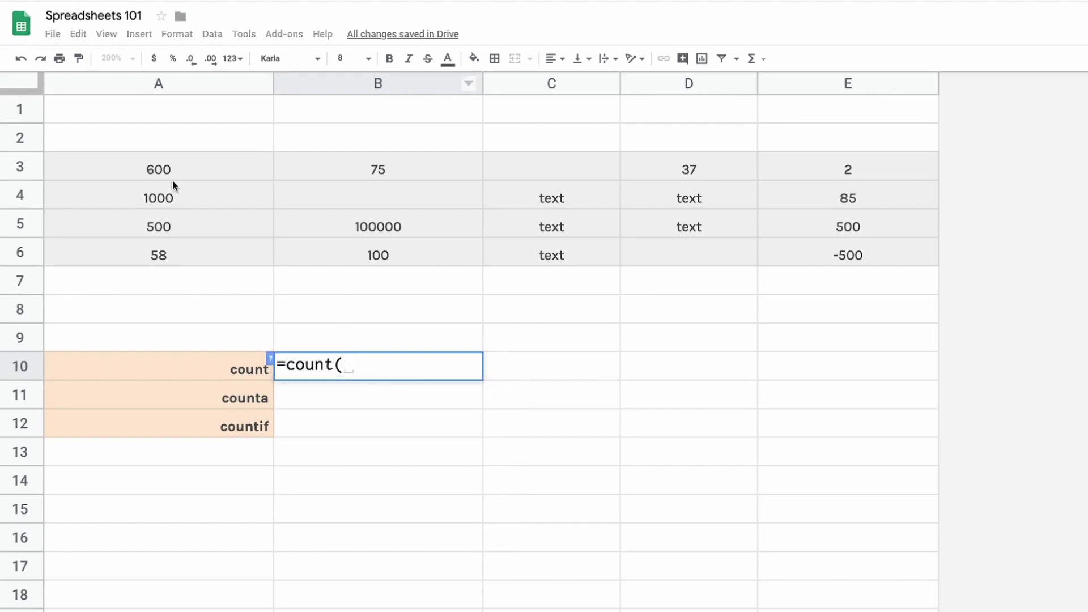
{"action": "left_click_drag", "start_coordinate": [172, 179], "coordinate": [851, 254]}
{"action": "key", "text": "Return"}
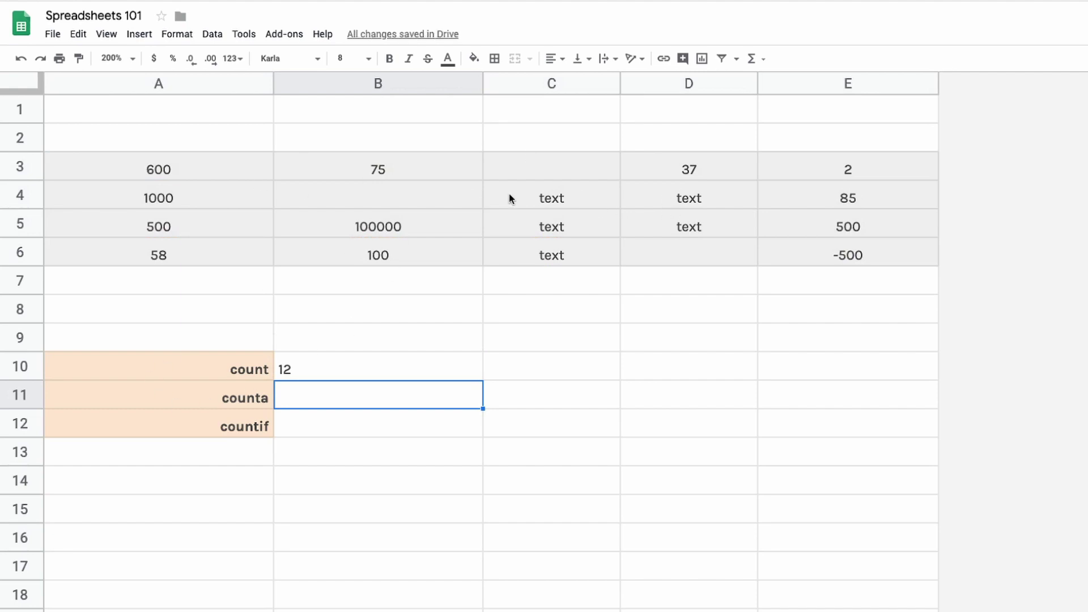
Enter 'text' in B4 and 700 in C3, raising B10's count to 13
{"action": "left_click", "coordinate": [317, 199]}
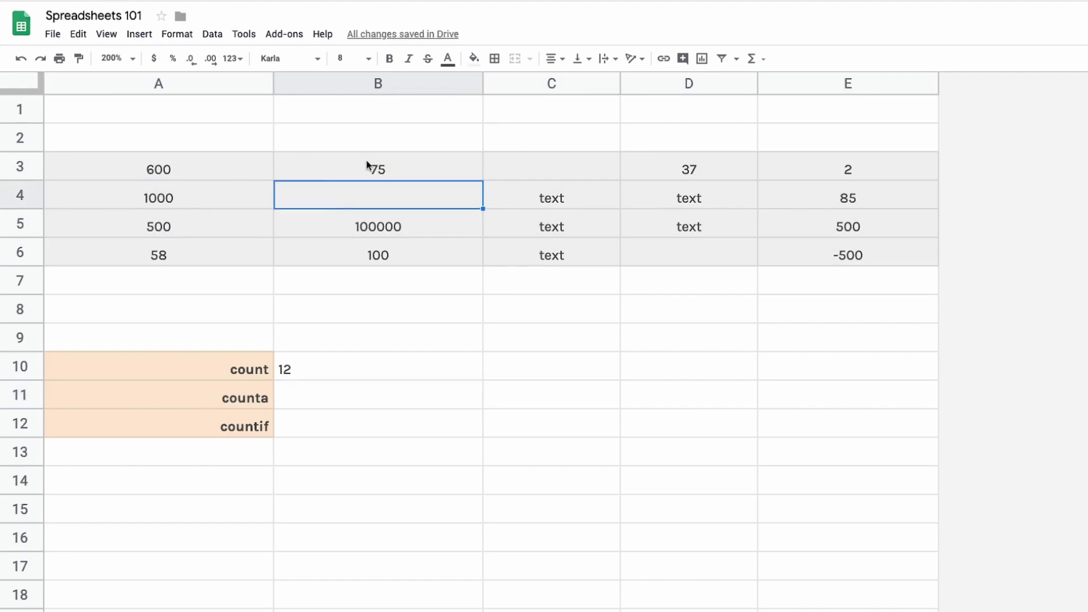
{"action": "type", "text": "text"}
{"action": "key", "text": "Return"}
{"action": "key", "text": "Up"}
{"action": "key", "text": "Right"}
{"action": "left_click", "coordinate": [551, 166]}
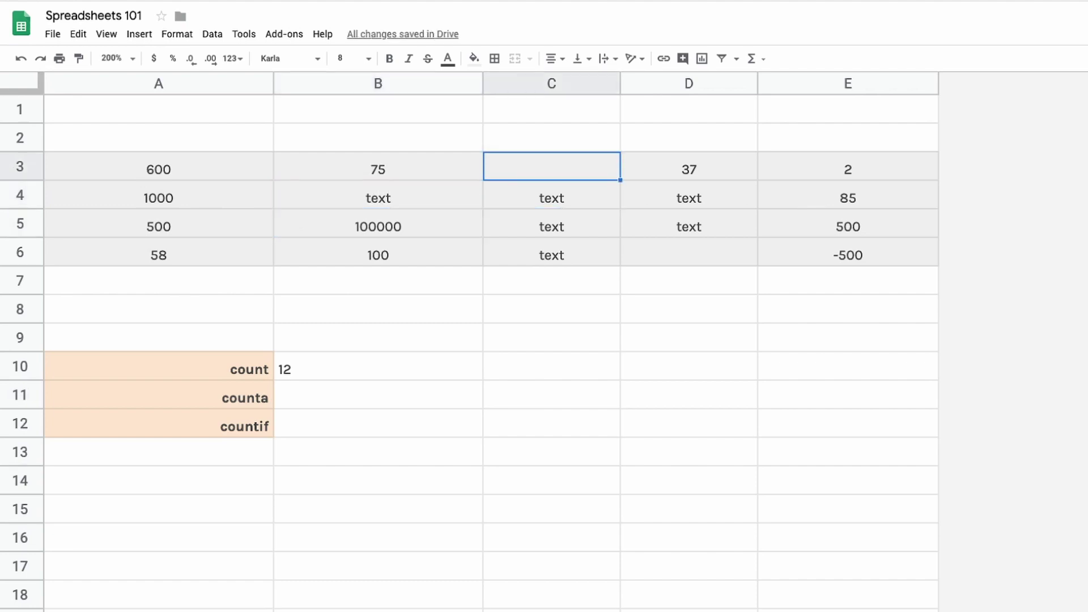
{"action": "type", "text": "700"}
{"action": "key", "text": "Return"}
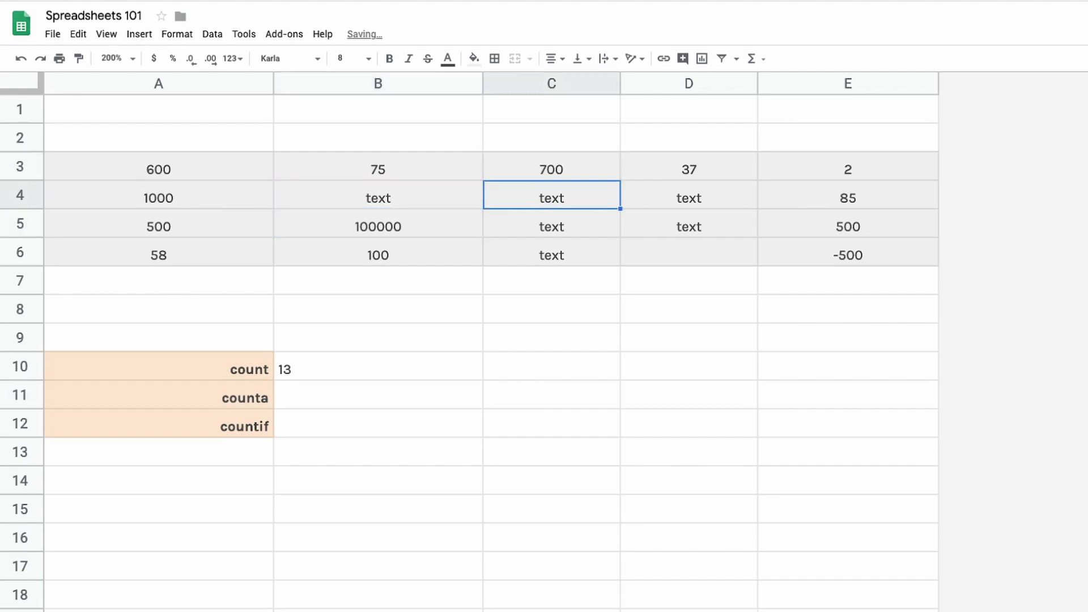
{"action": "left_click", "coordinate": [284, 367]}
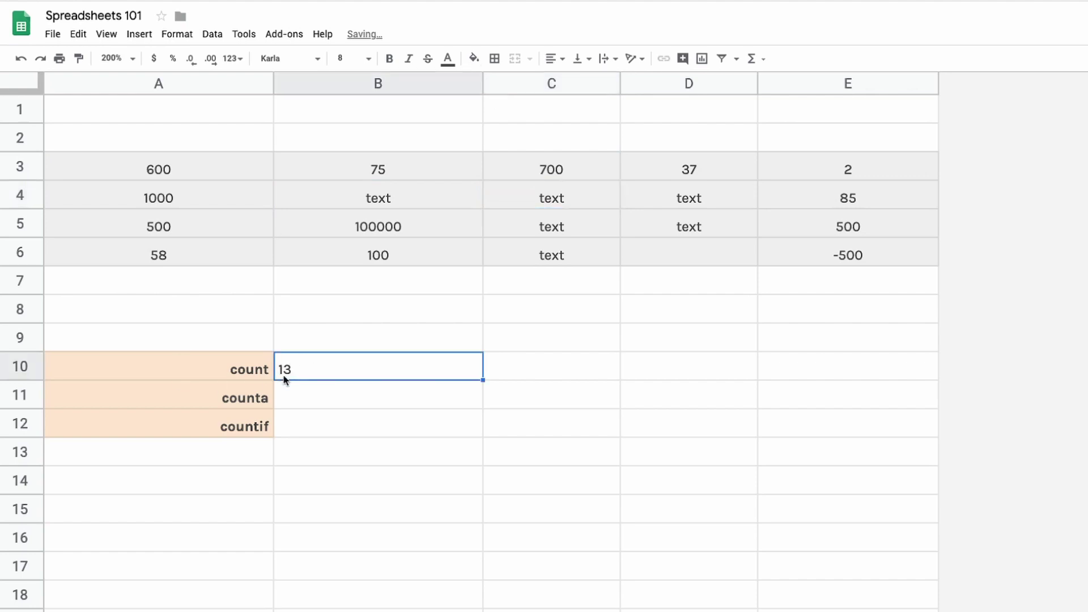
{"action": "left_click", "coordinate": [301, 388]}
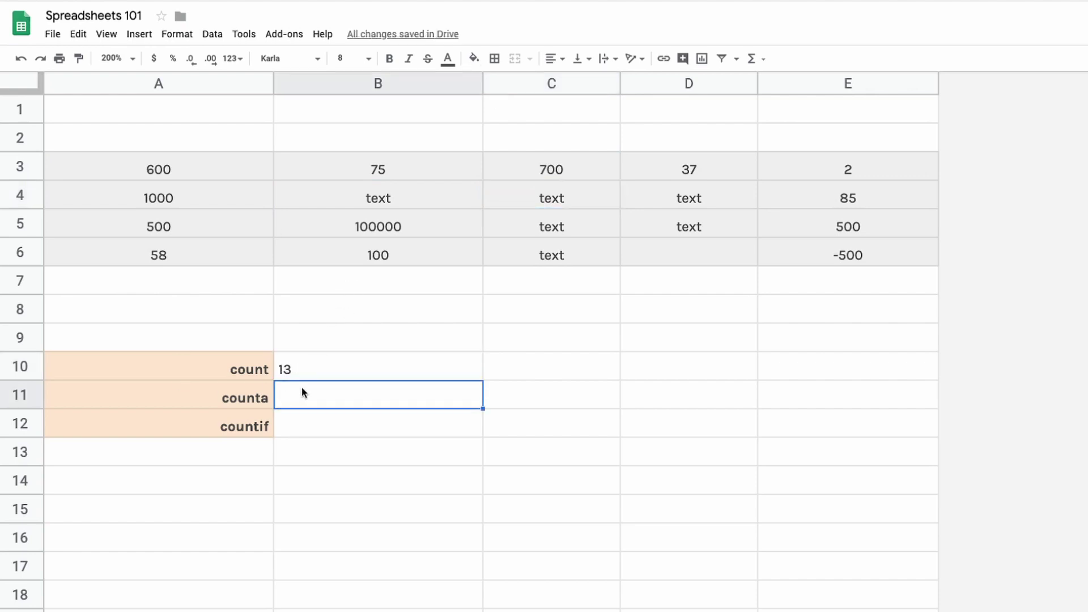
In B11 enter =counta(A3:E6) to count all non-empty cells
{"action": "left_click_drag", "start_coordinate": [154, 168], "coordinate": [840, 250]}
{"action": "left_click", "coordinate": [286, 405]}
{"action": "type", "text": "=counta("}
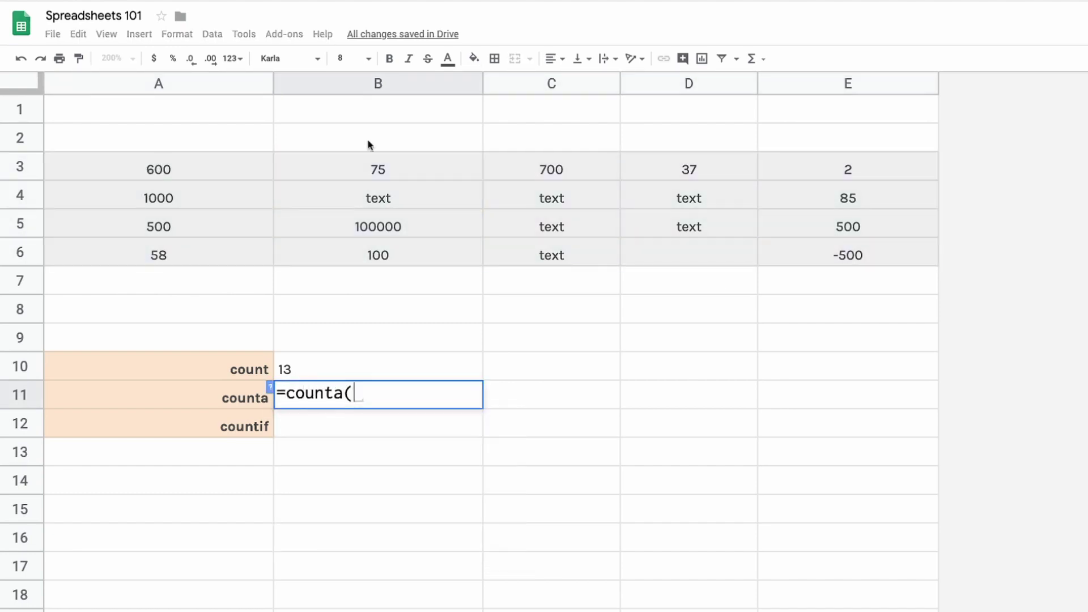
{"action": "left_click_drag", "start_coordinate": [194, 170], "coordinate": [789, 262]}
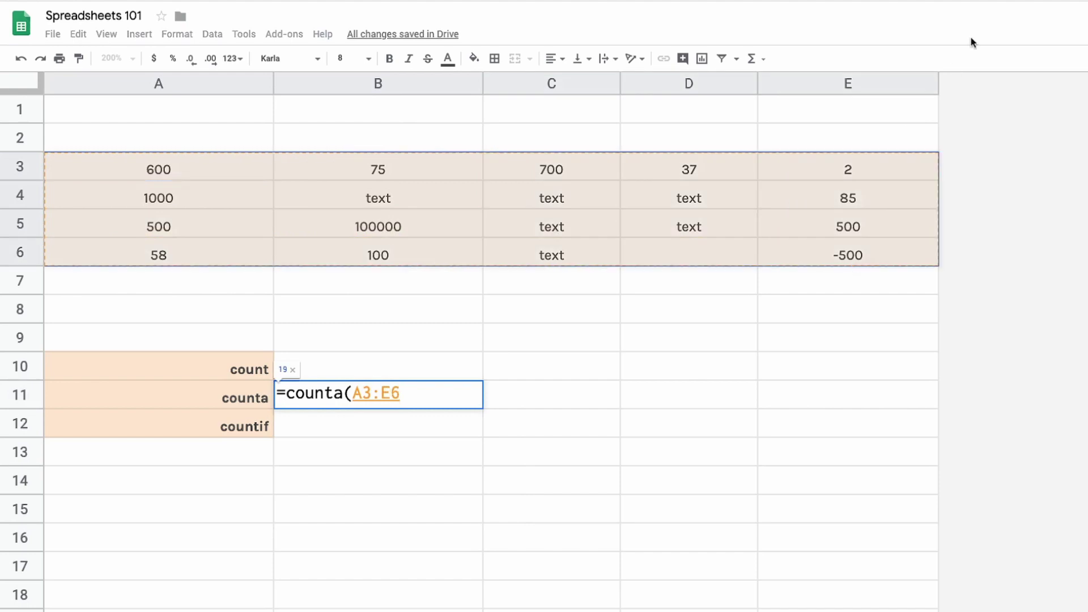
{"action": "key", "text": "Return"}
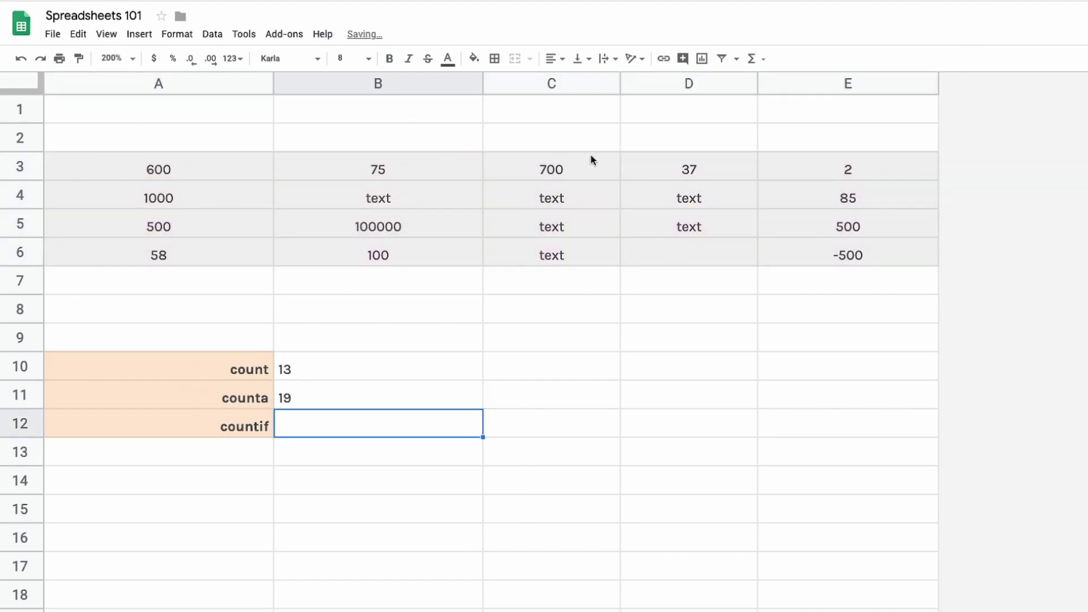
Enter 20 in D6, raising the counts to 14 and 20
{"action": "left_click", "coordinate": [708, 252]}
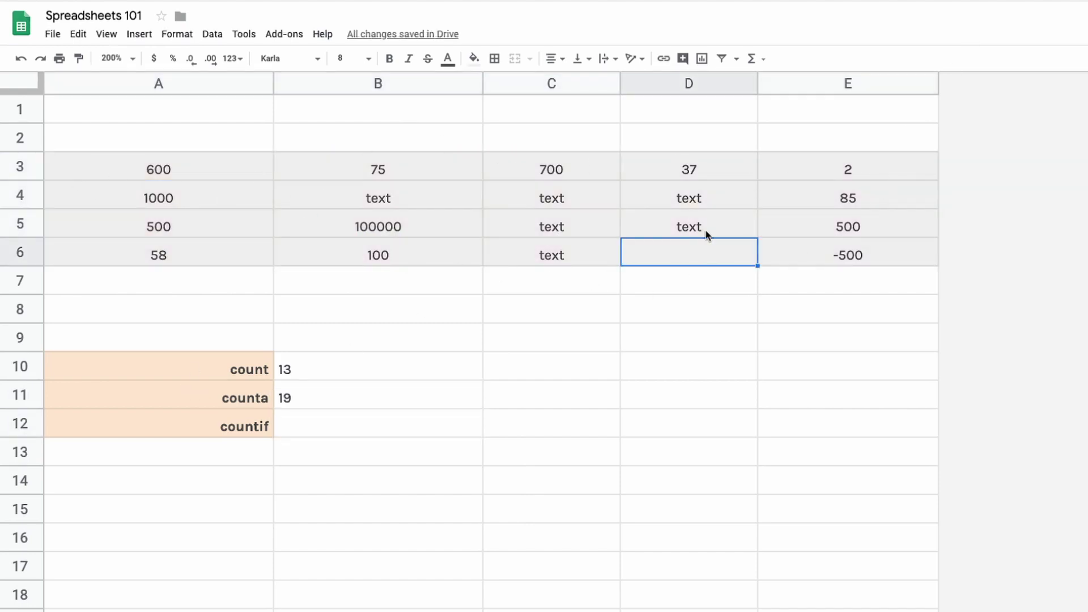
{"action": "type", "text": "20"}
{"action": "key", "text": "Return"}
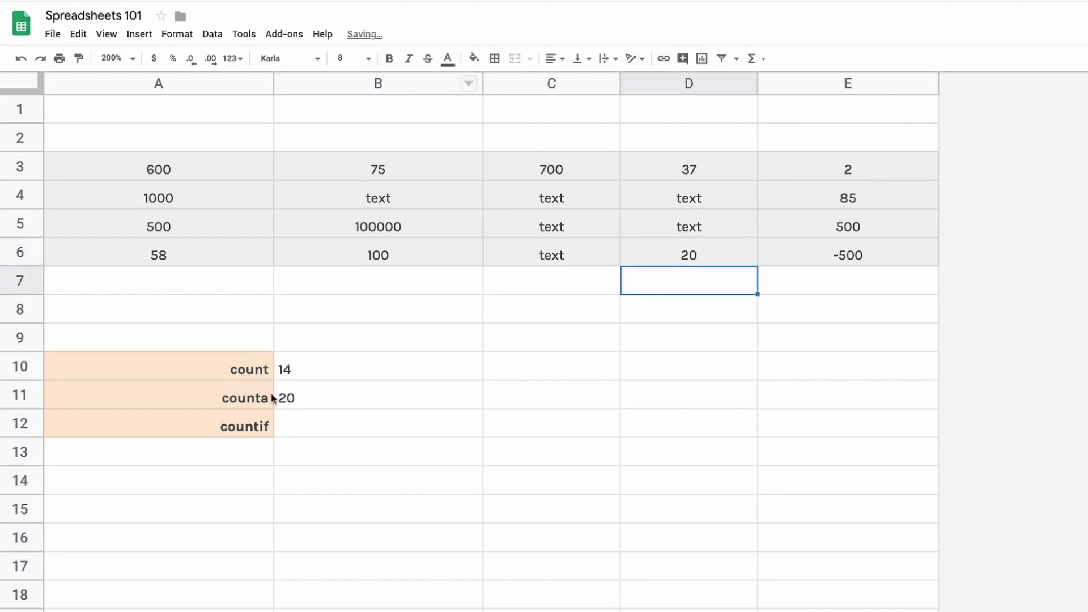
{"action": "double_click", "coordinate": [306, 425]}
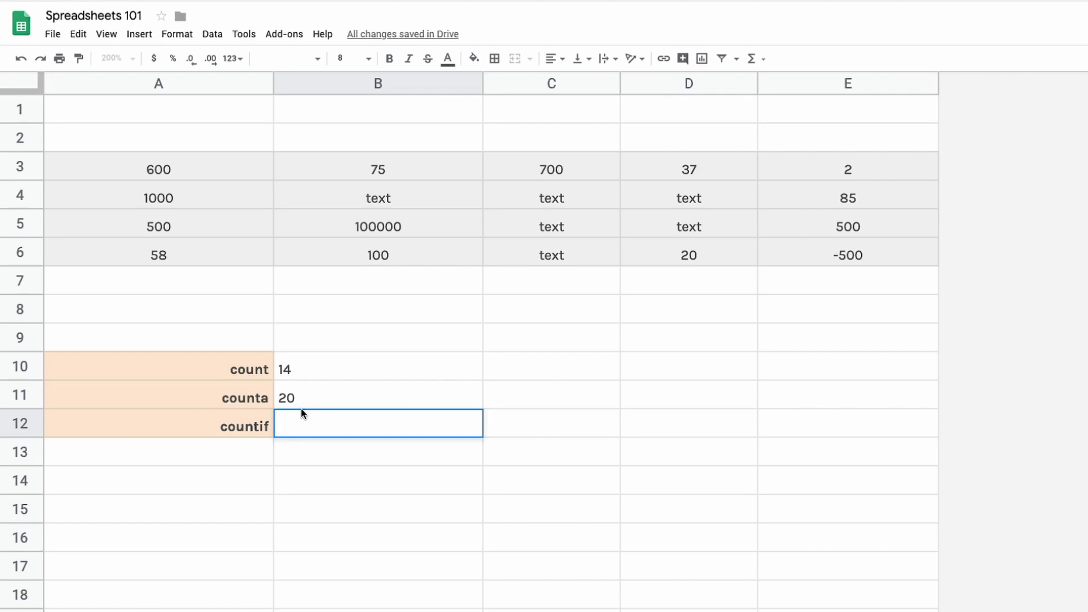
Enter =countif(A3:E6,">1000") in B12, returning 1
{"action": "type", "text": "=count"}
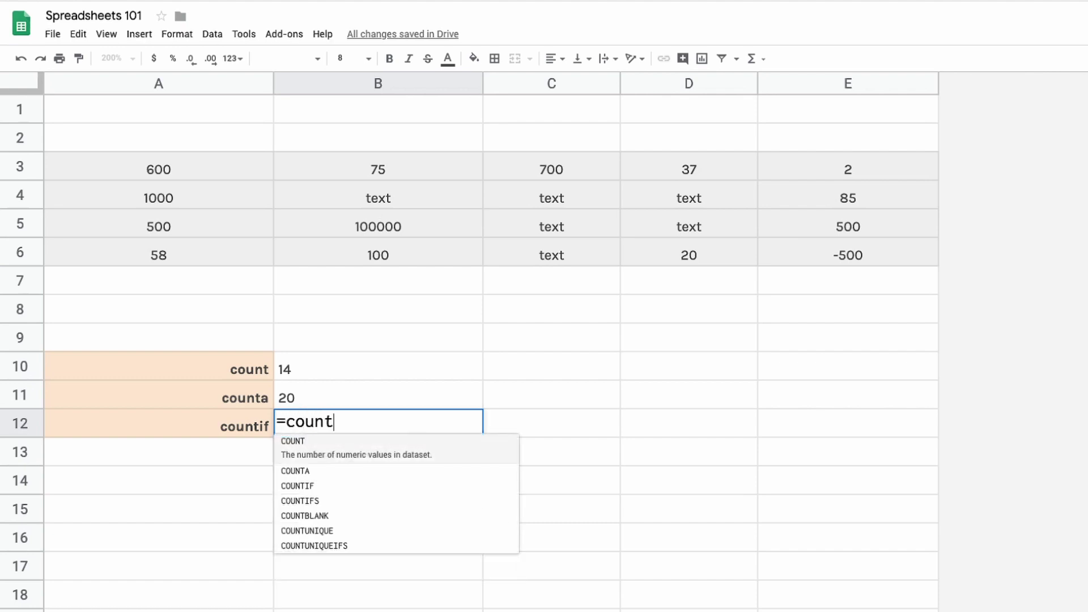
{"action": "type", "text": "if("}
{"action": "left_click_drag", "start_coordinate": [212, 172], "coordinate": [799, 239]}
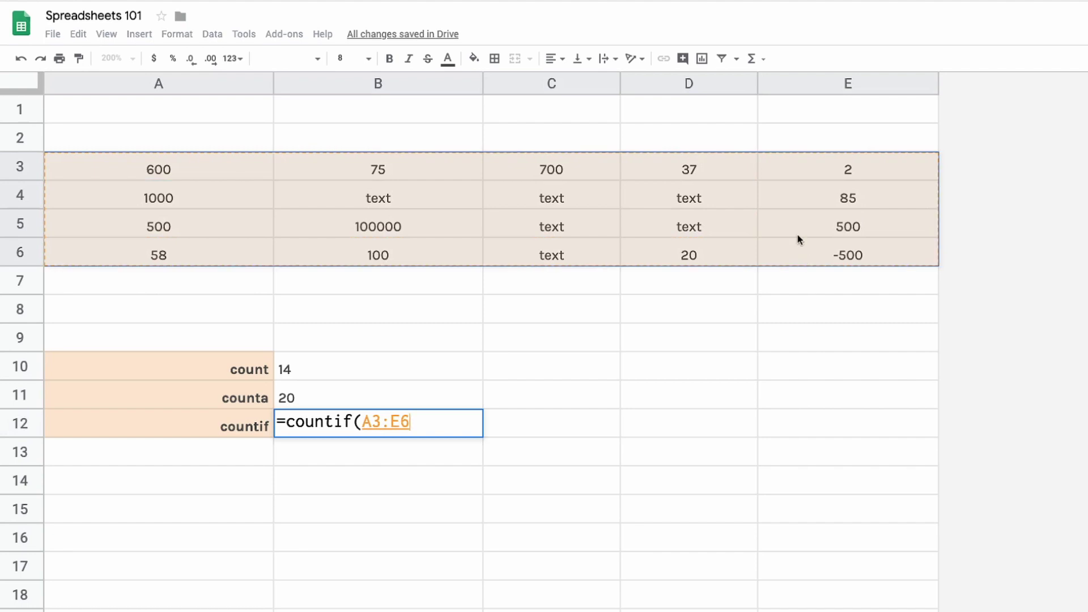
{"action": "type", "text": ","}
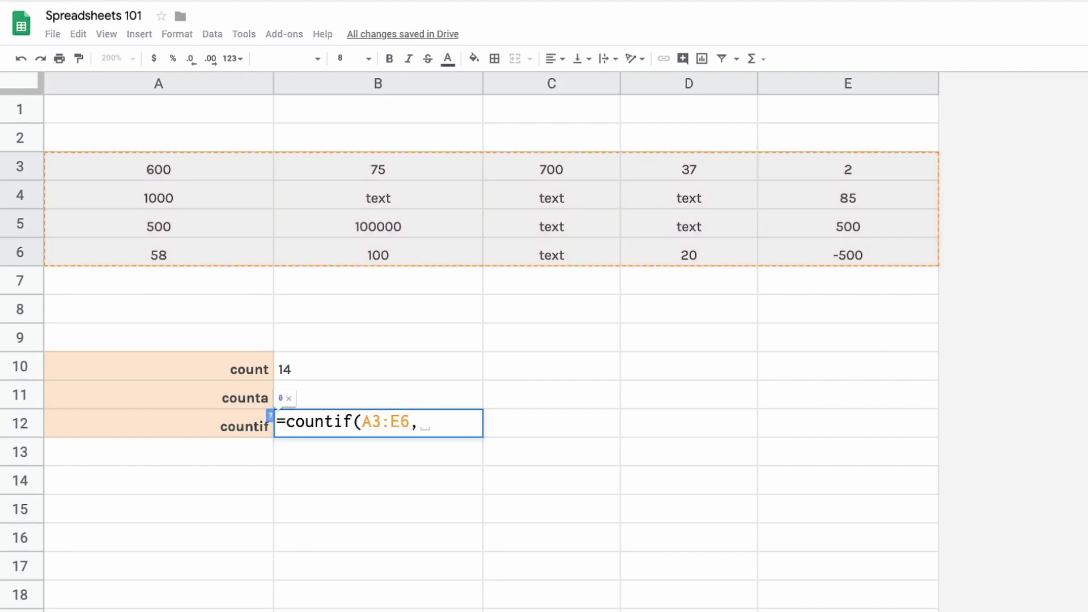
{"action": "type", "text": "\""}
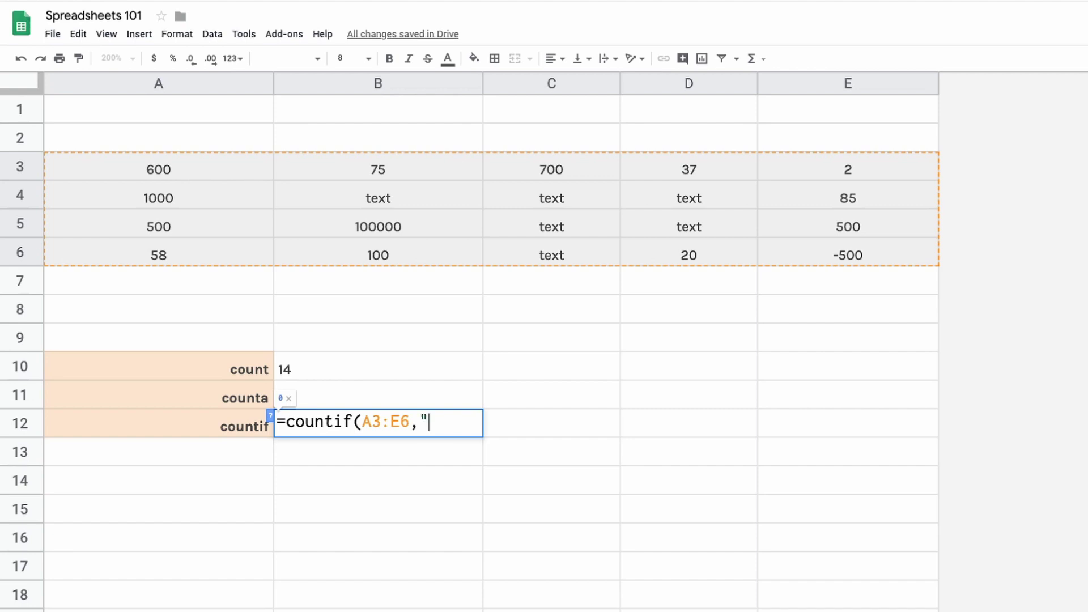
{"action": "type", "text": ">1000\")"}
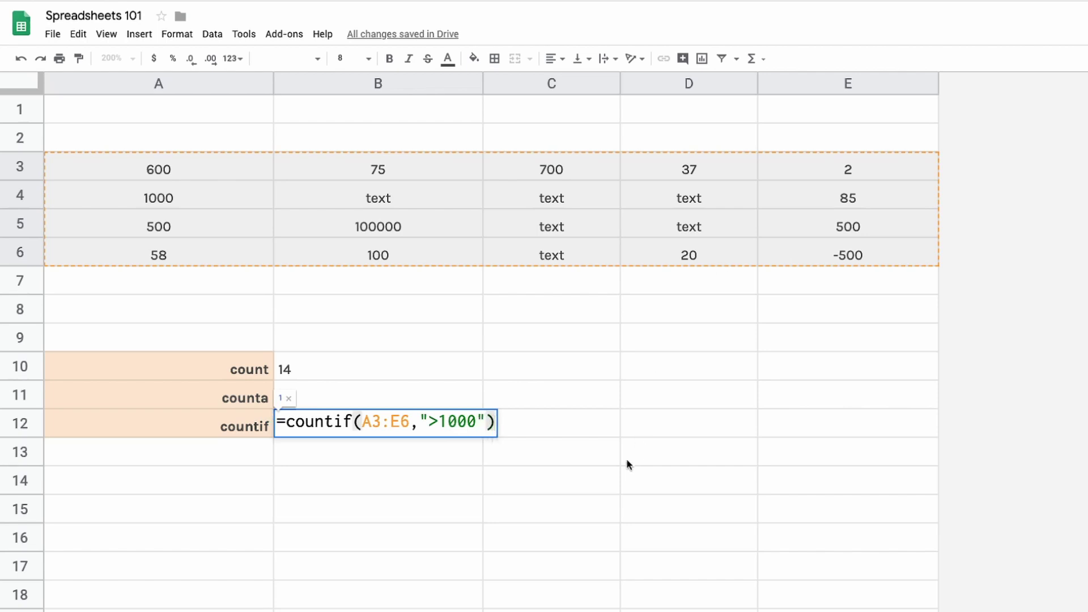
{"action": "left_click", "coordinate": [629, 464]}
Inspect B5's 100000 value and B12's countif formula without changing either
{"action": "left_click", "coordinate": [432, 235]}
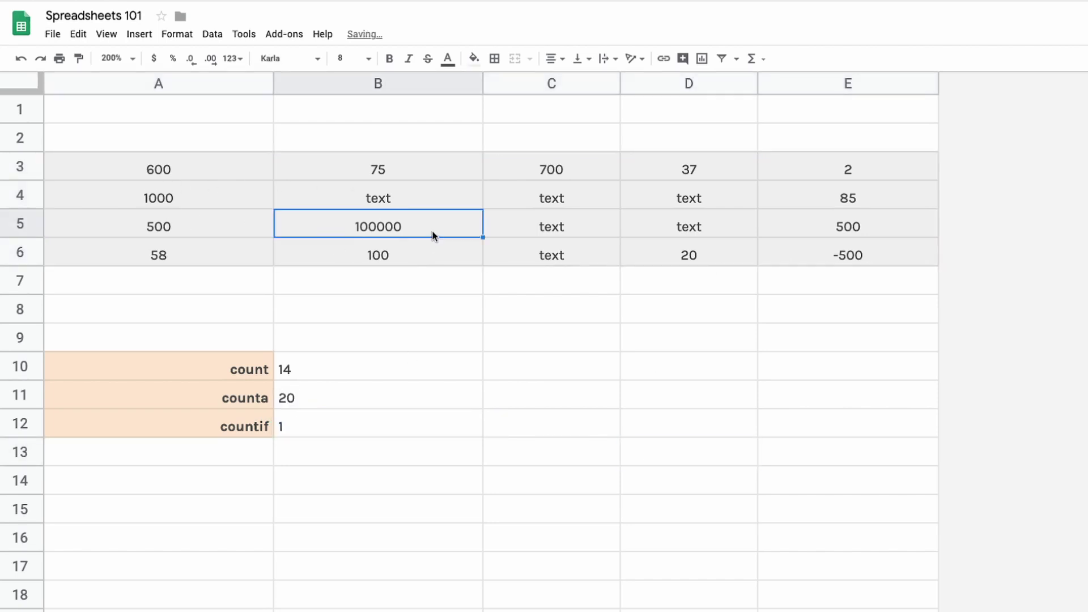
{"action": "double_click", "coordinate": [382, 229]}
{"action": "left_click_drag", "start_coordinate": [379, 228], "coordinate": [354, 228]}
{"action": "left_click", "coordinate": [358, 404]}
{"action": "double_click", "coordinate": [339, 426]}
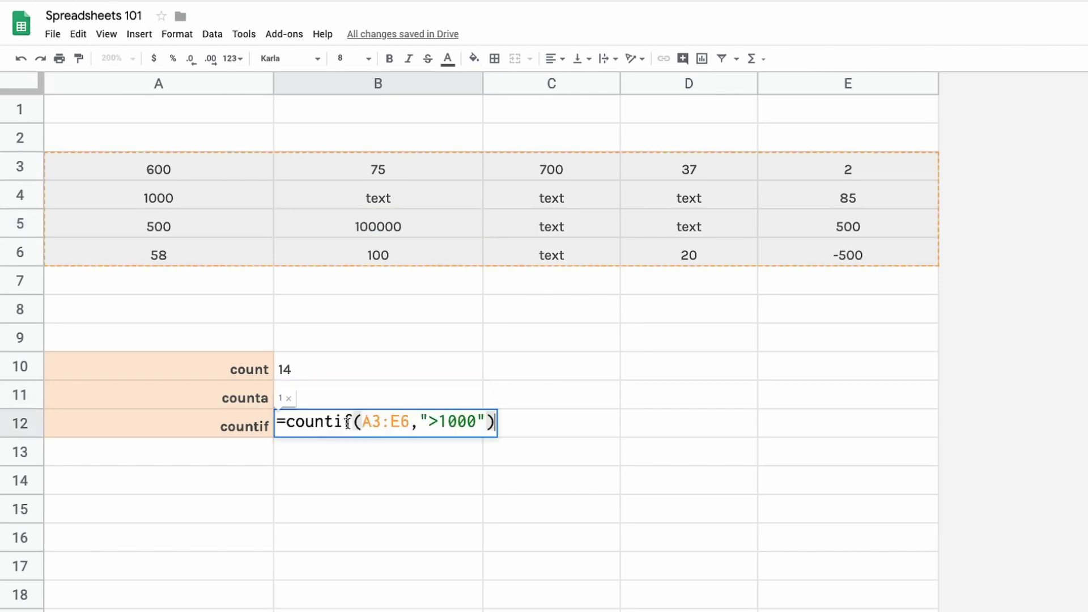
{"action": "left_click", "coordinate": [523, 370]}
Highlight the text cells in B4:C6, then the whole data range A3:E6
{"action": "left_click_drag", "start_coordinate": [544, 201], "coordinate": [558, 253]}
{"action": "left_click_drag", "start_coordinate": [408, 202], "coordinate": [478, 204]}
{"action": "left_click", "coordinate": [563, 199]}
{"action": "left_click", "coordinate": [566, 245]}
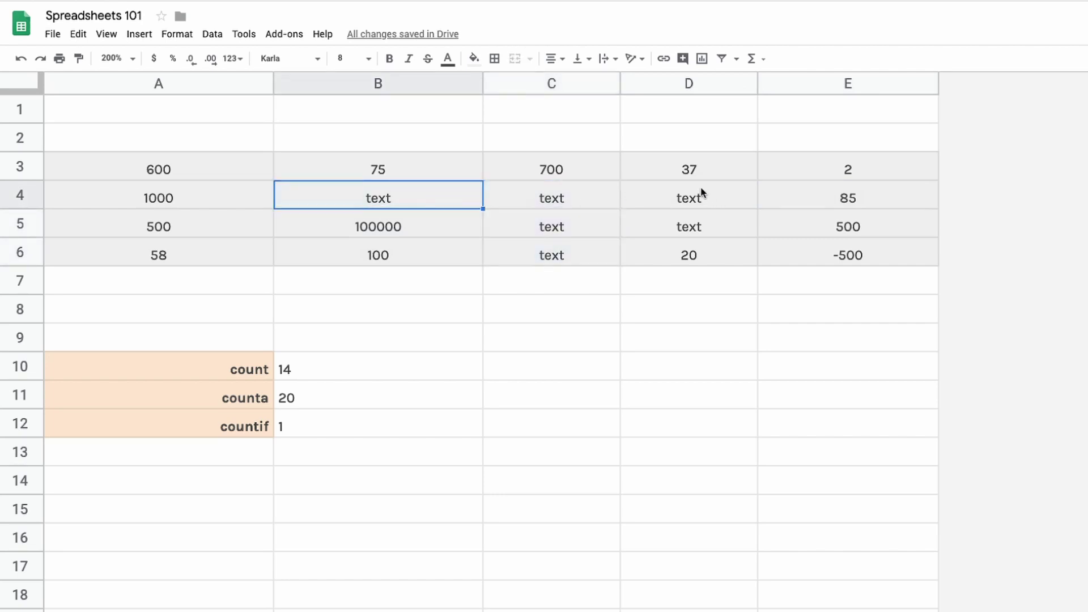
{"action": "left_click_drag", "start_coordinate": [231, 158], "coordinate": [818, 256]}
Enter =countif(A3:E6,"text") in B13 to count cells reading text
{"action": "left_click", "coordinate": [281, 449]}
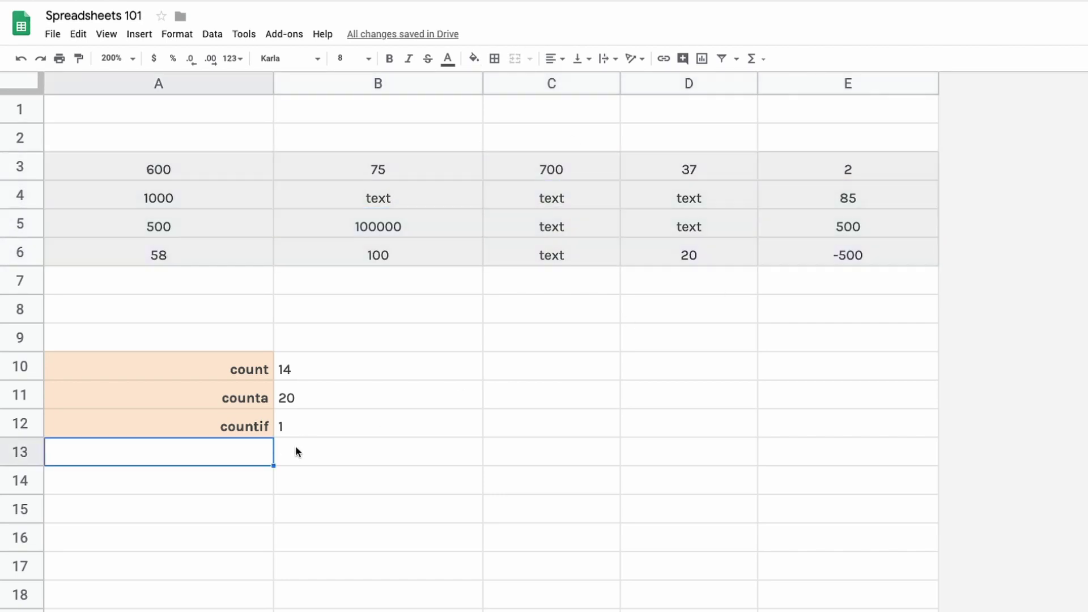
{"action": "type", "text": "=count"}
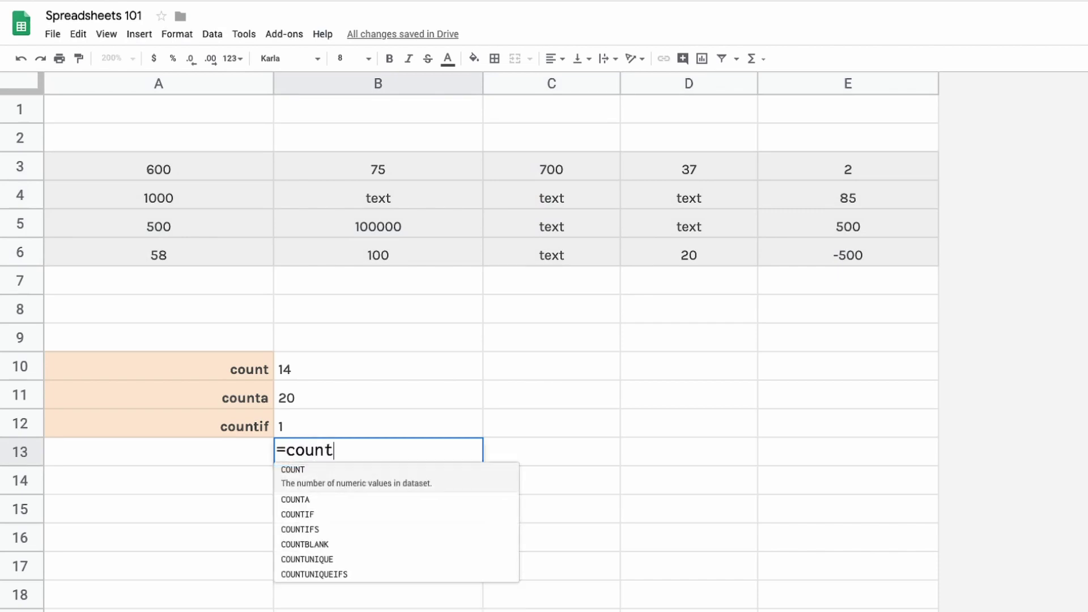
{"action": "type", "text": "if("}
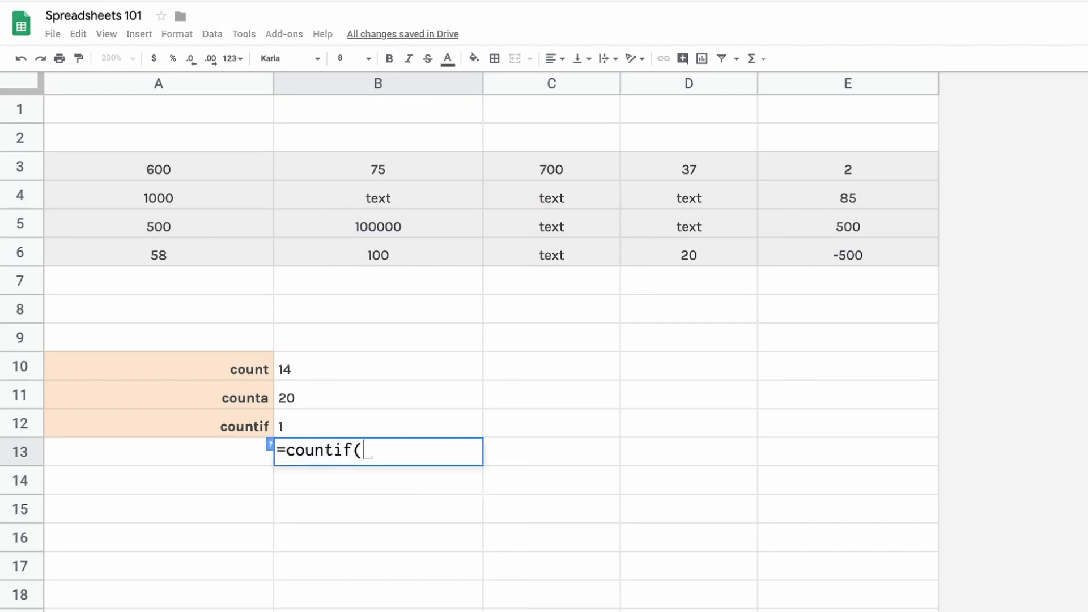
{"action": "left_click_drag", "start_coordinate": [216, 163], "coordinate": [800, 268]}
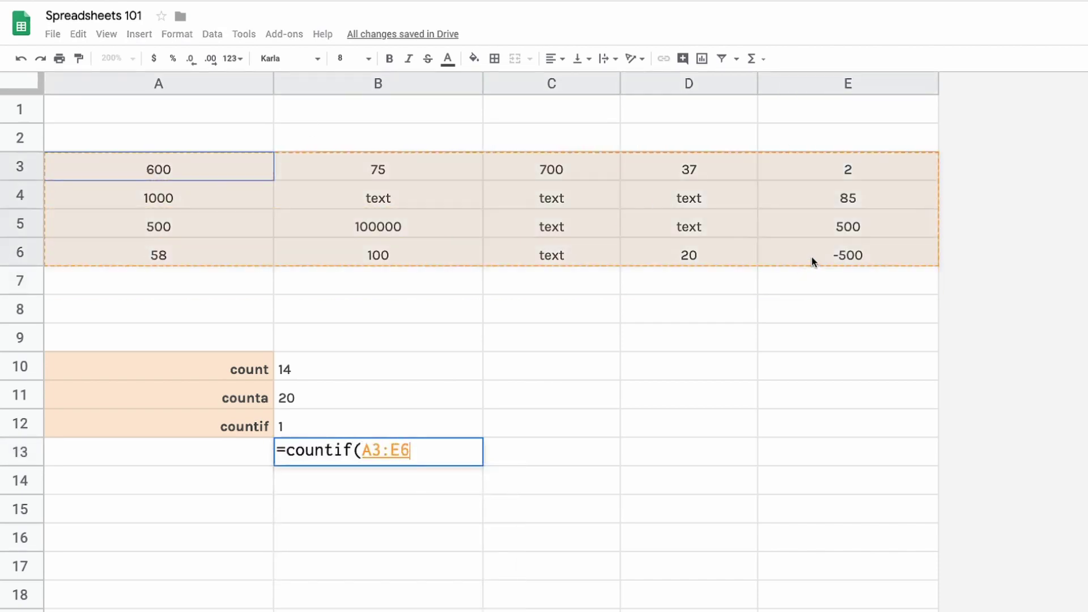
{"action": "type", "text": ",\""}
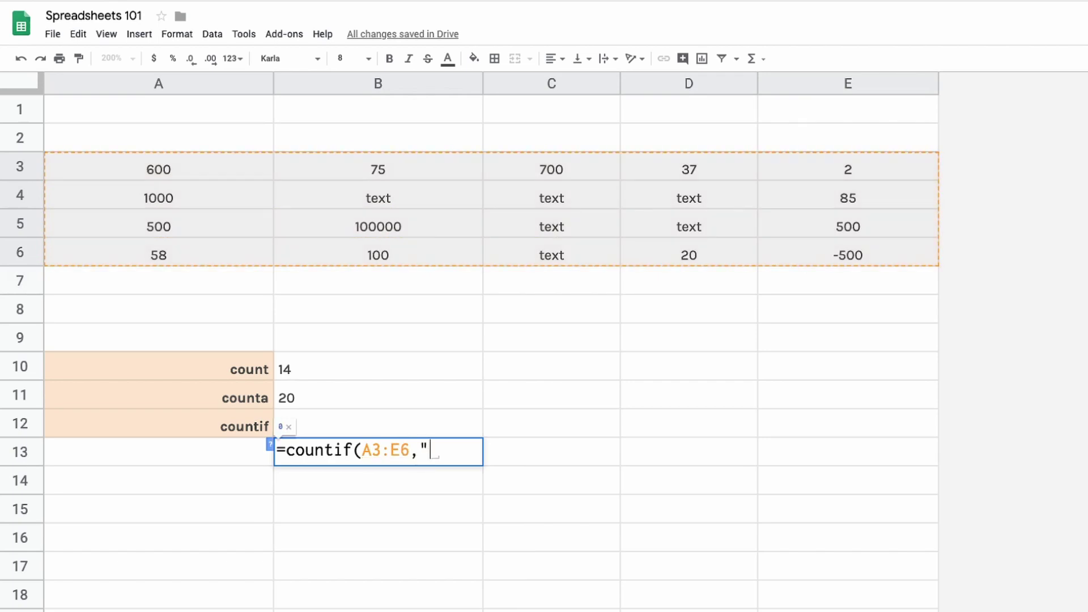
{"action": "type", "text": "text\")"}
{"action": "key", "text": "Return"}
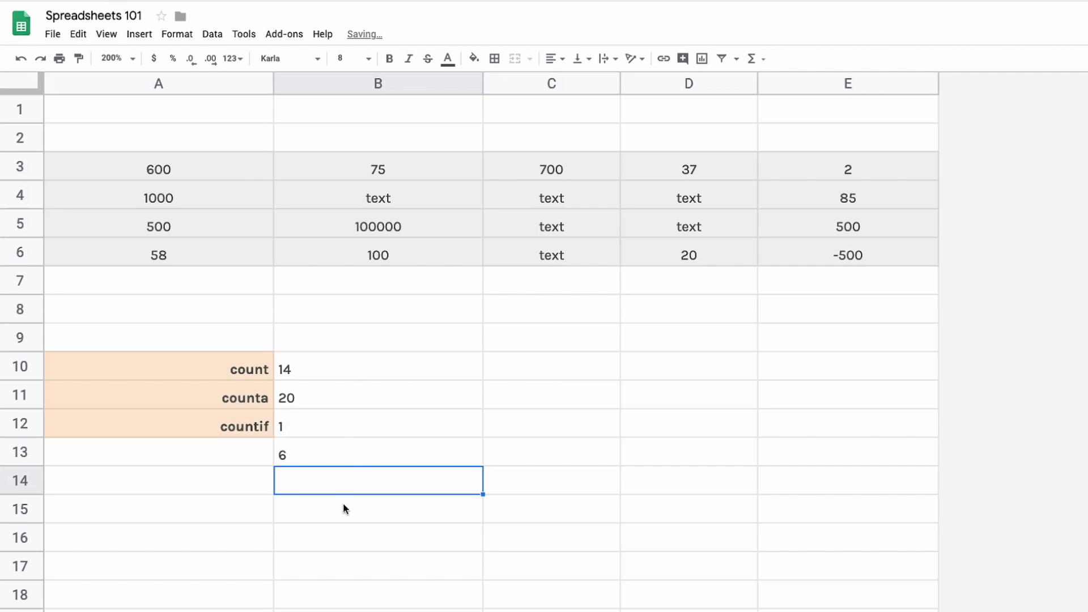
{"action": "left_click", "coordinate": [351, 449]}
Overwrite B6's 100 with the word text so the counts update
{"action": "left_click", "coordinate": [416, 262]}
{"action": "type", "text": "text"}
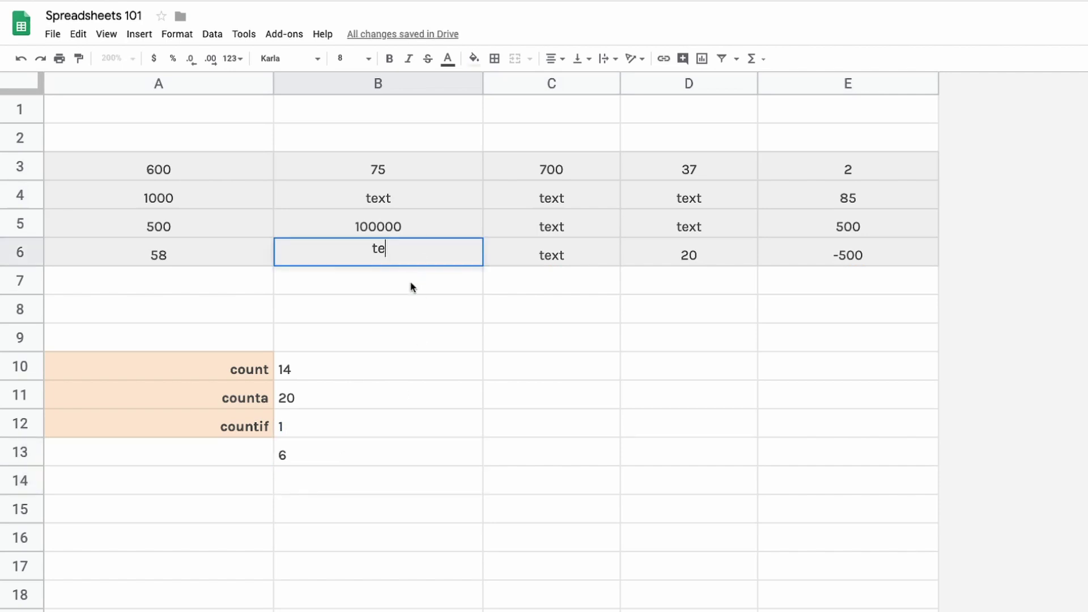
{"action": "left_click", "coordinate": [413, 307]}
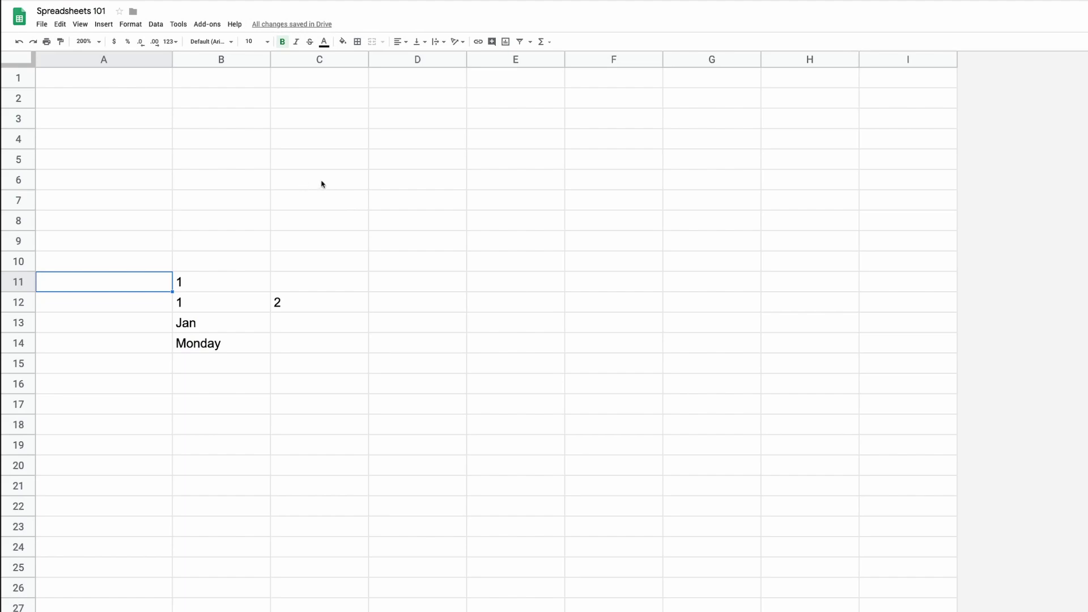
Autofill row 11 with 1s and row 12 with the series 1–8 through column I
{"action": "left_click", "coordinate": [230, 283]}
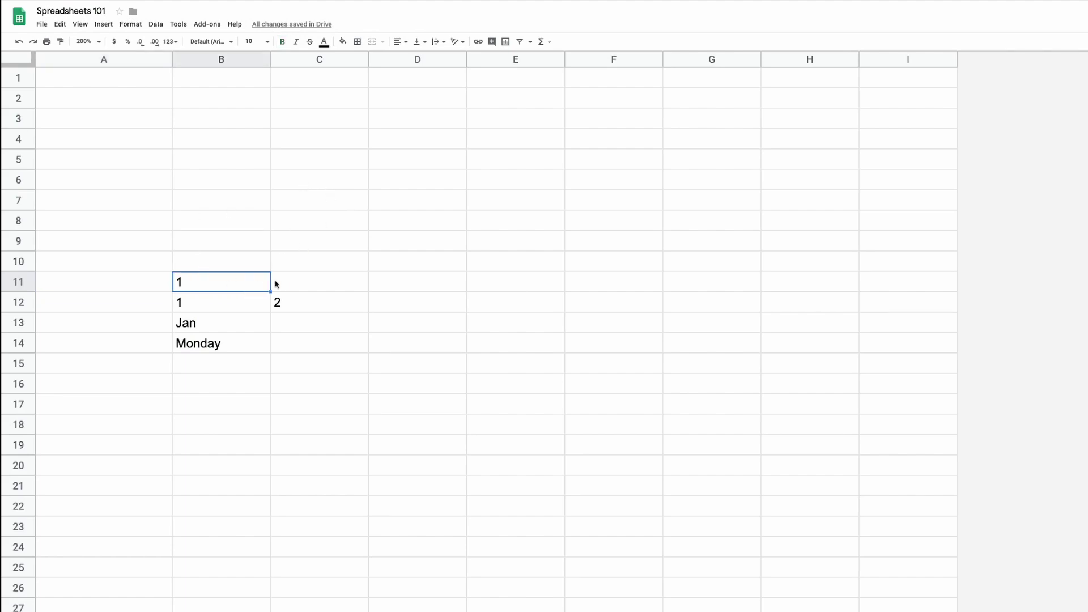
{"action": "left_click", "coordinate": [246, 264]}
{"action": "left_click", "coordinate": [251, 279]}
{"action": "left_click_drag", "start_coordinate": [269, 290], "coordinate": [888, 290]}
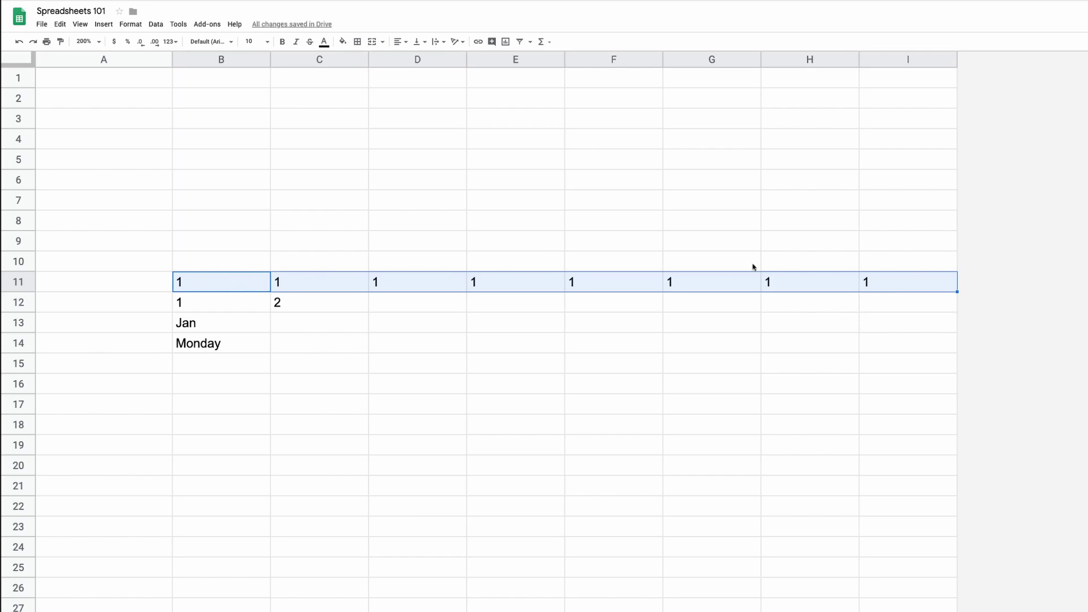
{"action": "left_click", "coordinate": [527, 320]}
{"action": "left_click_drag", "start_coordinate": [200, 305], "coordinate": [283, 302]}
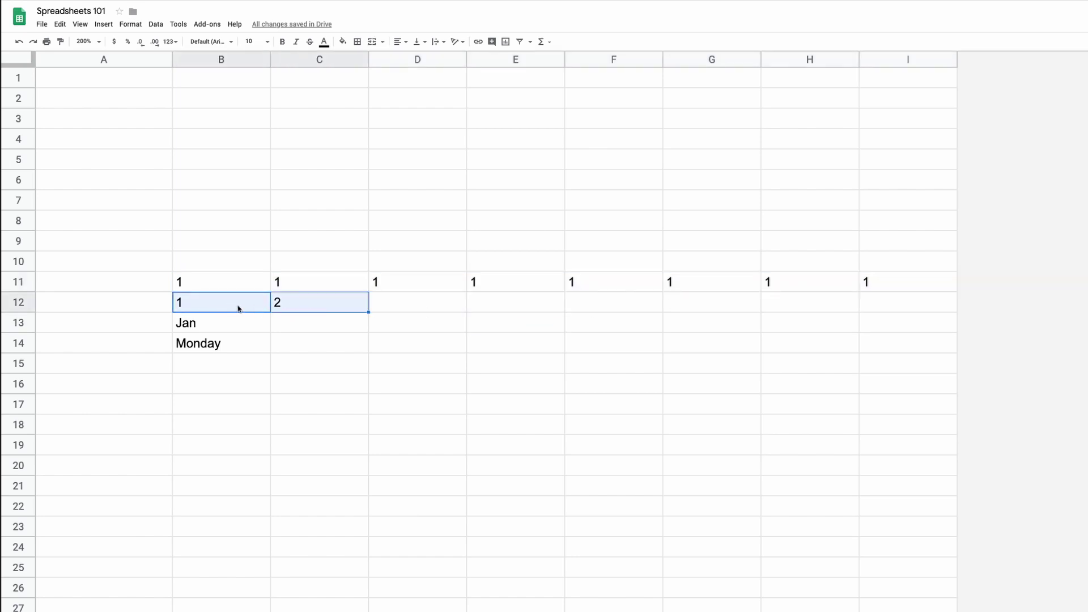
{"action": "left_click_drag", "start_coordinate": [369, 311], "coordinate": [909, 302]}
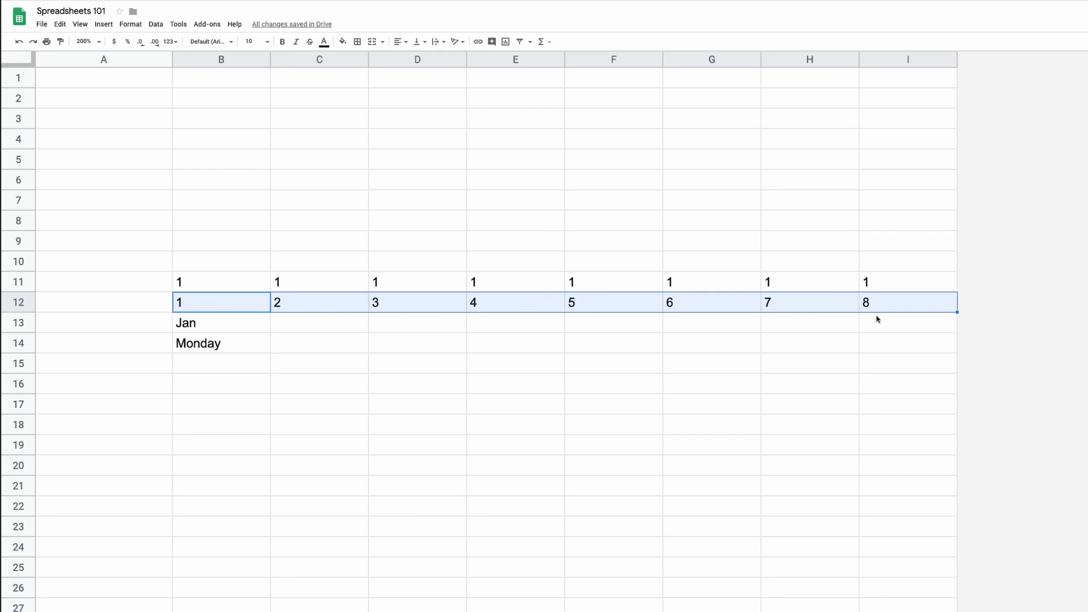
Autofill row 13 with months Jan–Aug and row 14 with Monday through the next Monday
{"action": "left_click", "coordinate": [225, 328]}
{"action": "left_click_drag", "start_coordinate": [275, 336], "coordinate": [861, 326]}
{"action": "left_click", "coordinate": [203, 352]}
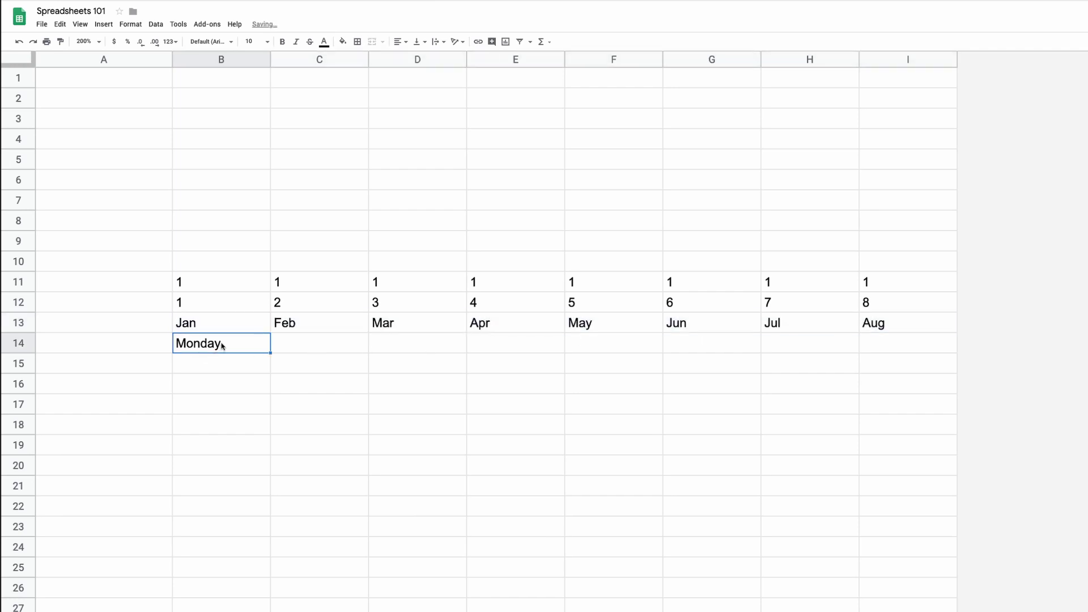
{"action": "left_click_drag", "start_coordinate": [645, 336], "coordinate": [767, 342]}
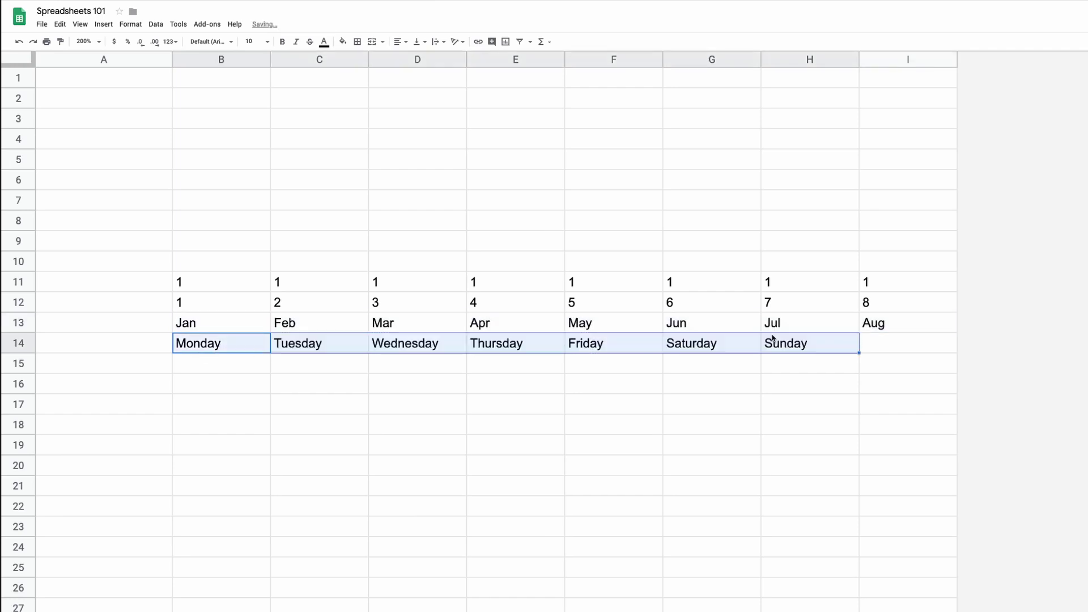
{"action": "left_click", "coordinate": [772, 362]}
{"action": "left_click", "coordinate": [813, 345]}
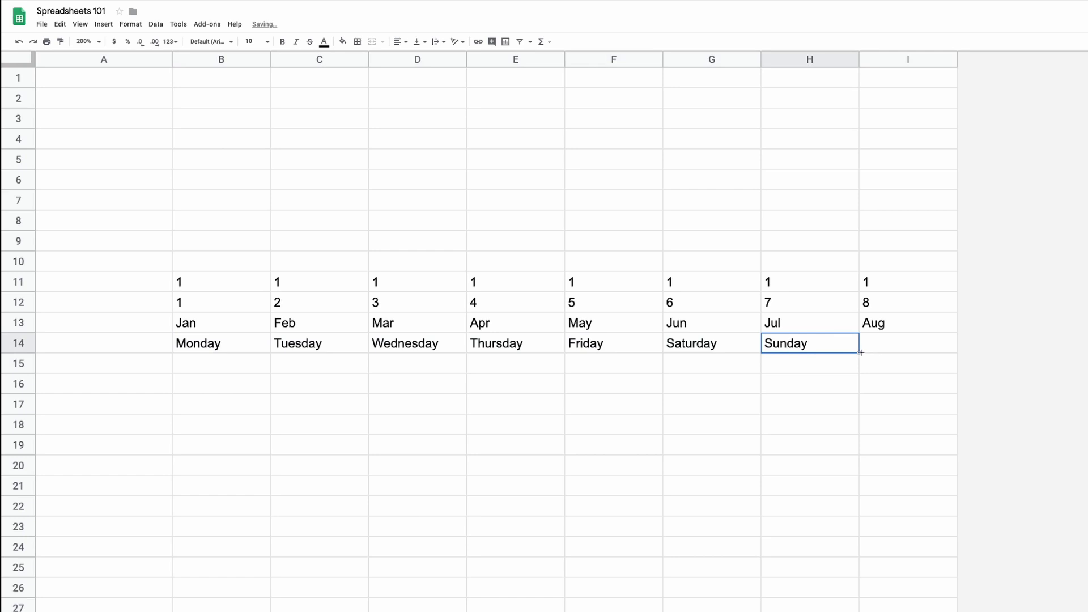
{"action": "left_click_drag", "start_coordinate": [859, 352], "coordinate": [898, 351]}
{"action": "left_click", "coordinate": [176, 201]}
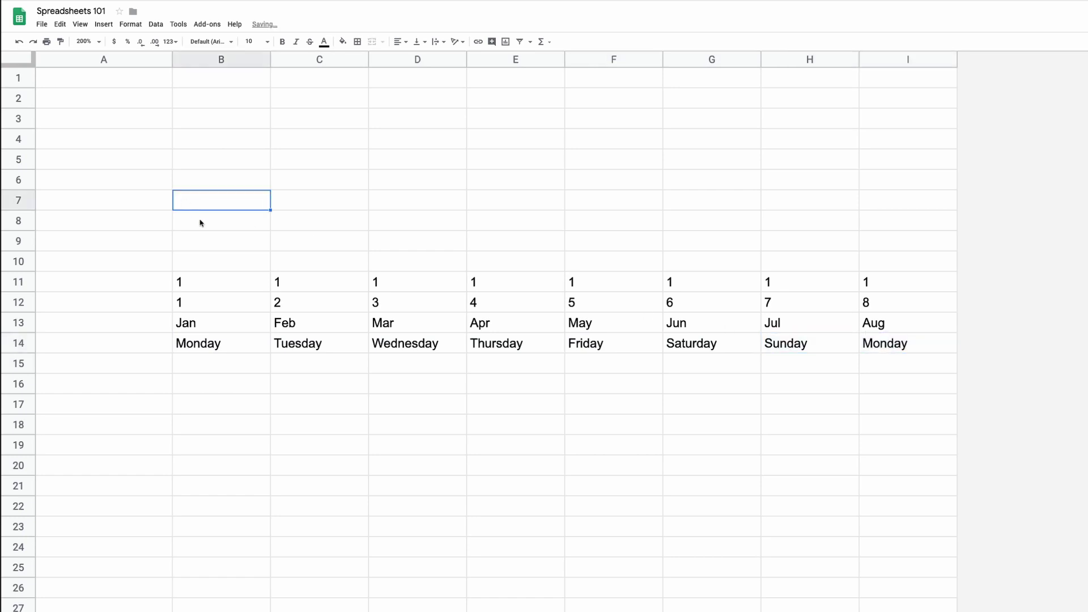
{"action": "left_click", "coordinate": [116, 165]}
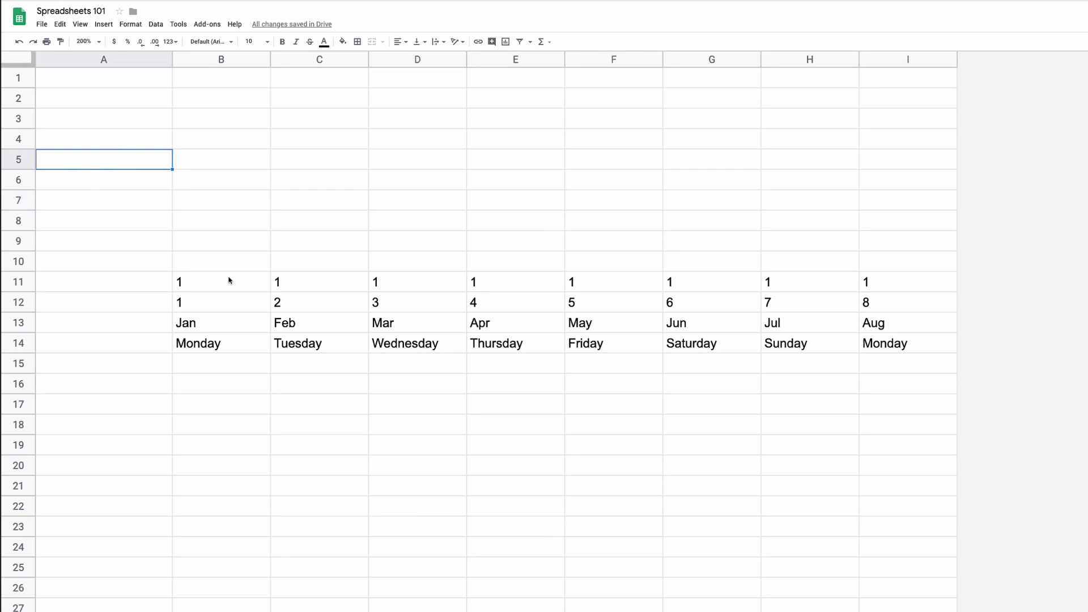
{"action": "type", "text": "1"}
{"action": "key", "text": "Return"}
{"action": "type", "text": "2"}
{"action": "key", "text": "Return"}
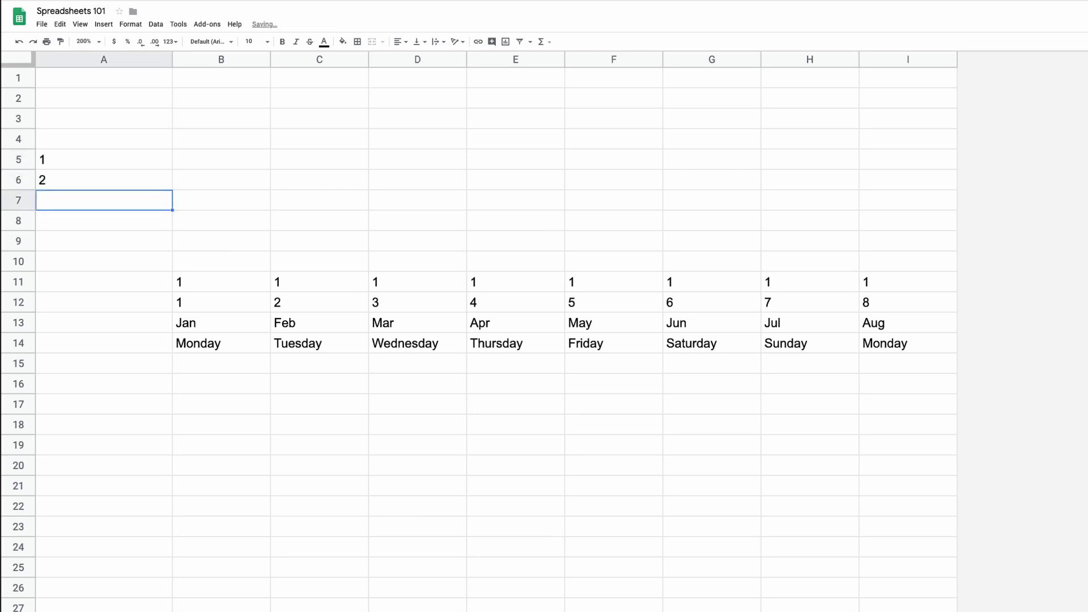
{"action": "type", "text": "3"}
{"action": "key", "text": "Return"}
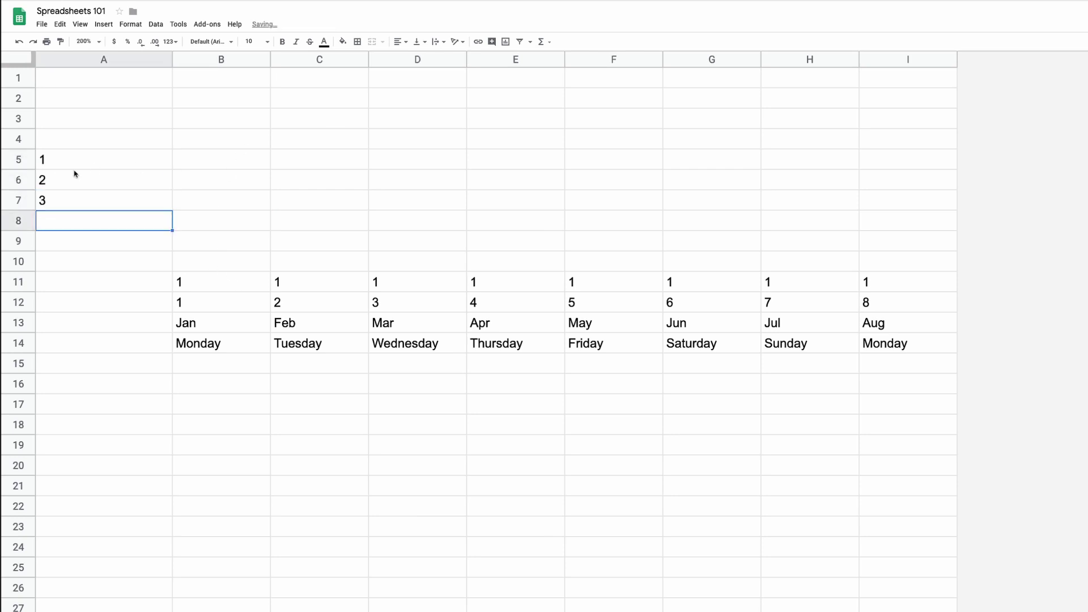
{"action": "left_click_drag", "start_coordinate": [88, 156], "coordinate": [89, 197]}
{"action": "left_click_drag", "start_coordinate": [172, 209], "coordinate": [155, 543]}
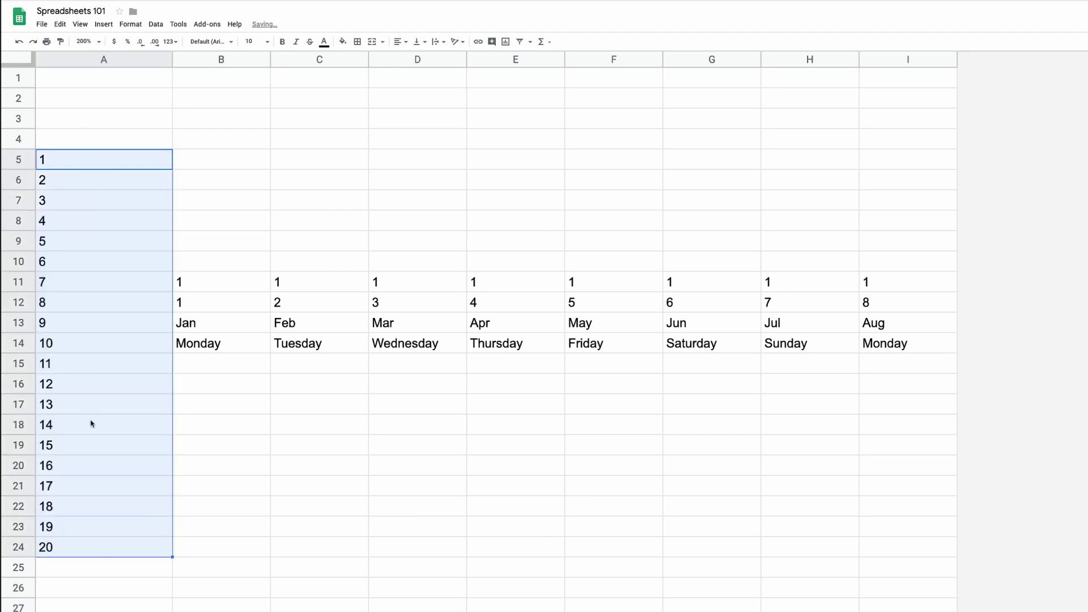
{"action": "key", "text": "Delete"}
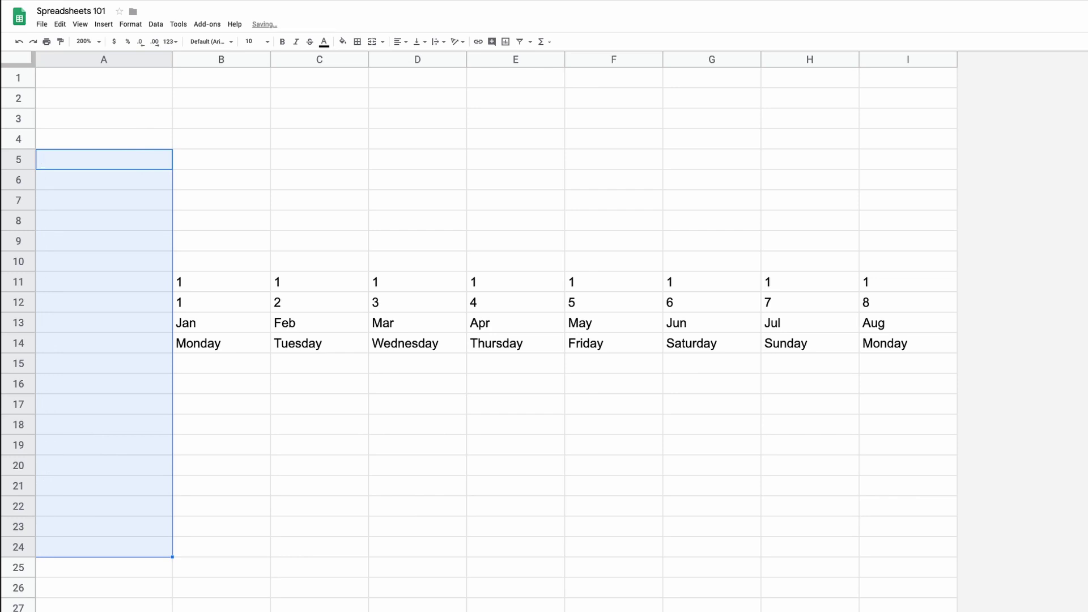
Enter =sequence(10,1) in A4, then enlarge it to 50 rows
{"action": "left_click", "coordinate": [103, 136]}
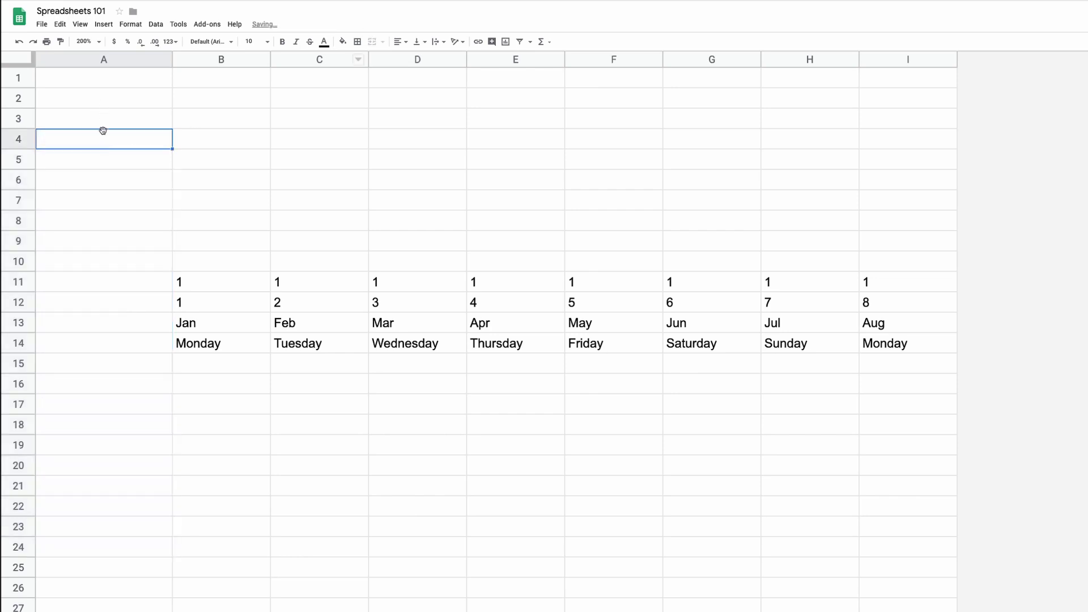
{"action": "type", "text": "=s"}
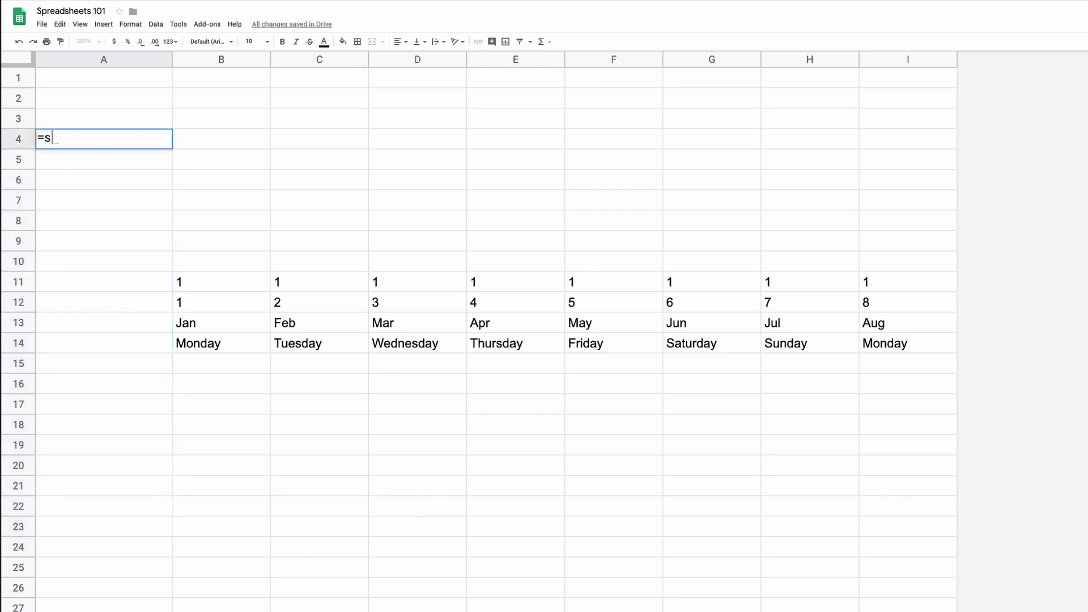
{"action": "type", "text": "equence("}
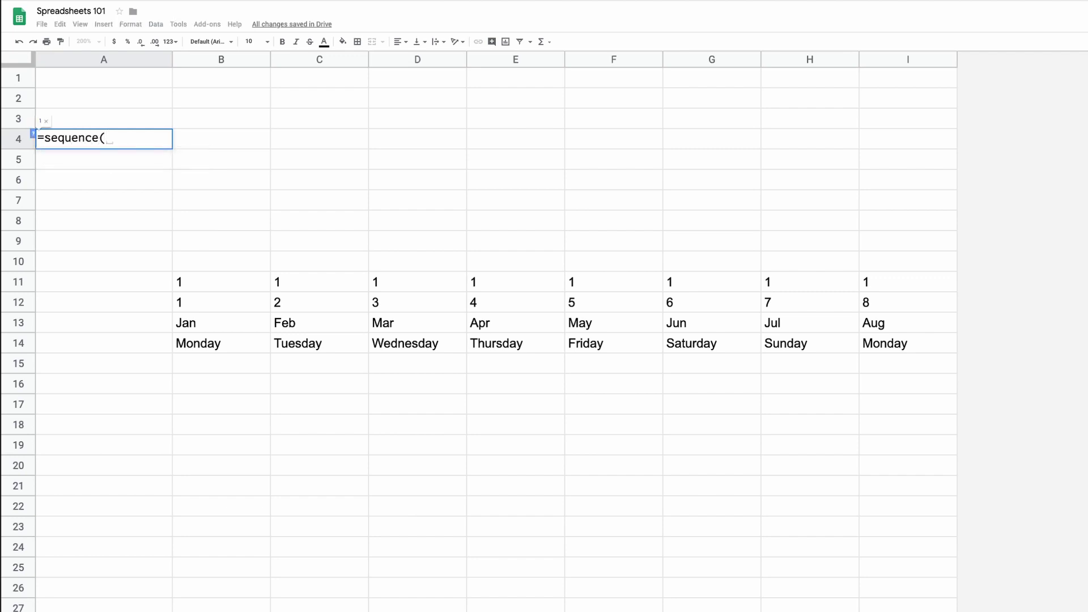
{"action": "type", "text": "10,1"}
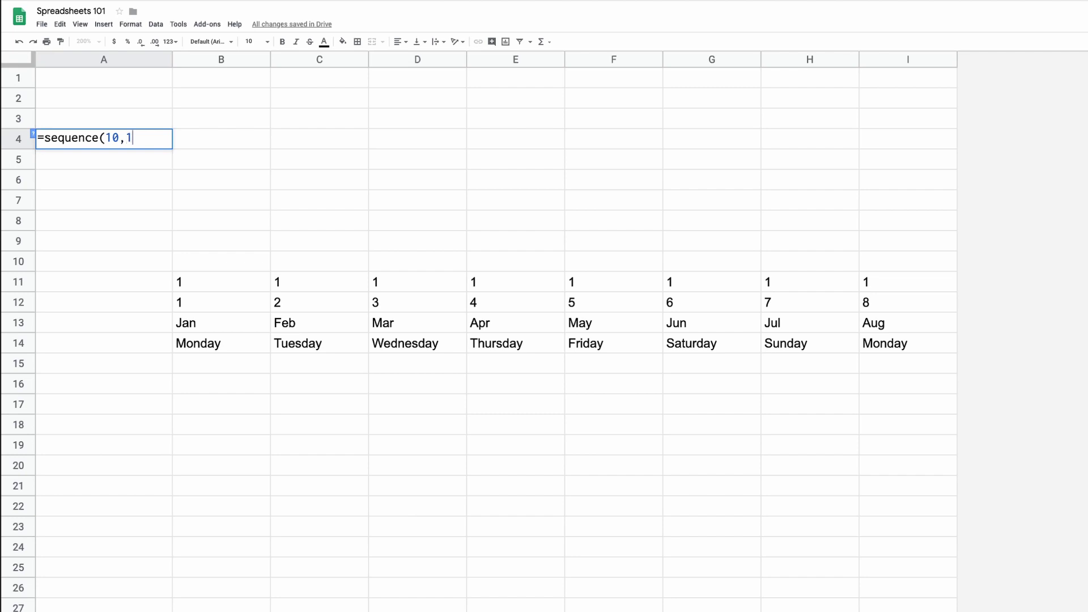
{"action": "type", "text": ")"}
{"action": "key", "text": "Return"}
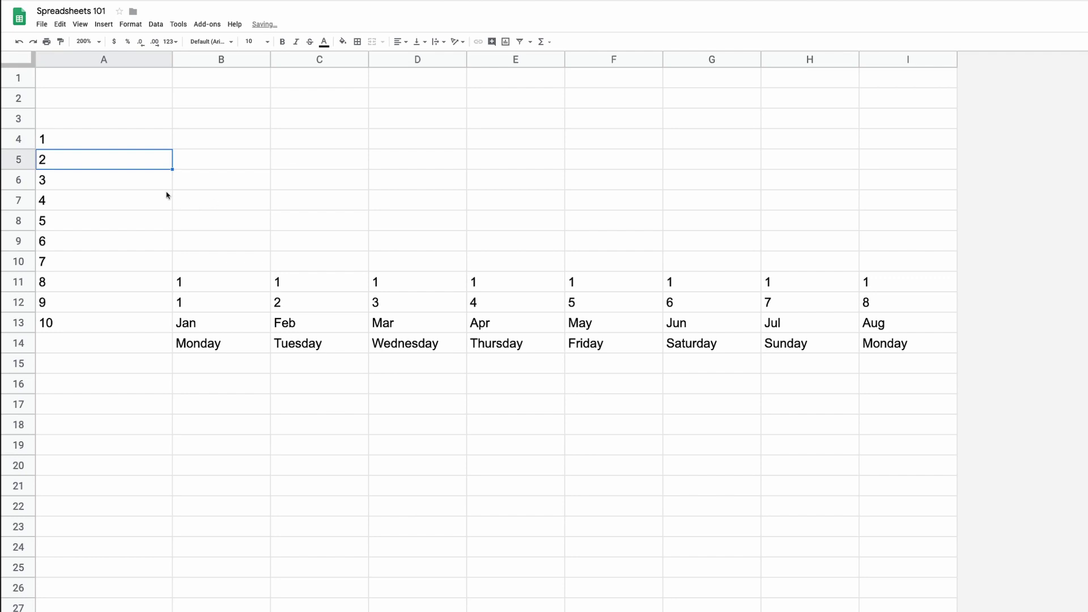
{"action": "double_click", "coordinate": [81, 142]}
{"action": "left_click", "coordinate": [127, 134]}
{"action": "key", "text": "Left"}
{"action": "key", "text": "BackSpace"}
{"action": "key", "text": "BackSpace"}
{"action": "type", "text": "50"}
{"action": "key", "text": "Return"}
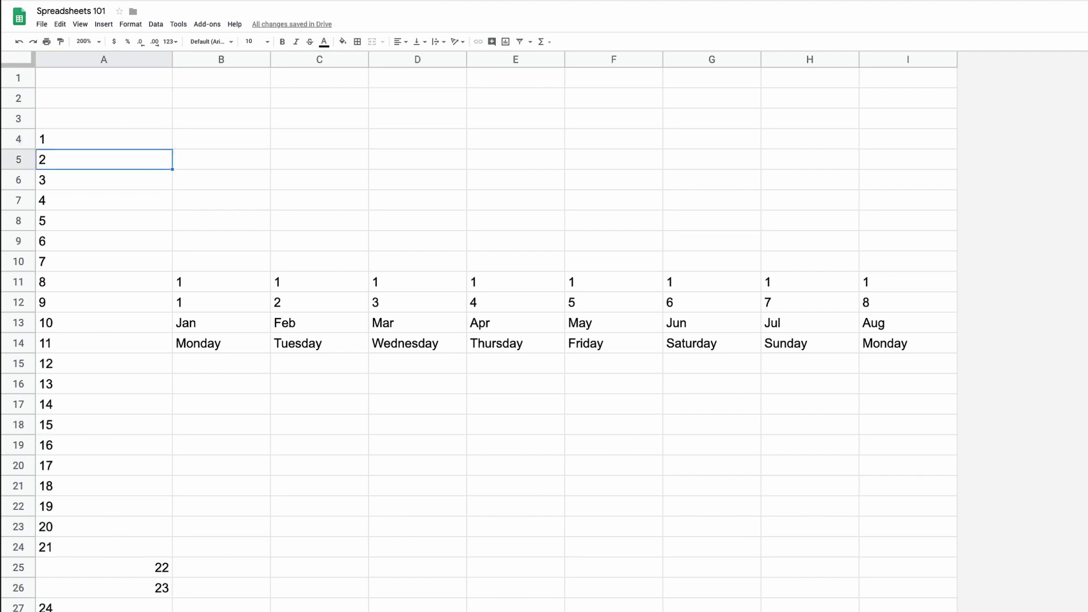
Change A4's sequence to 2 columns, which produces a #REF! error
{"action": "double_click", "coordinate": [78, 146]}
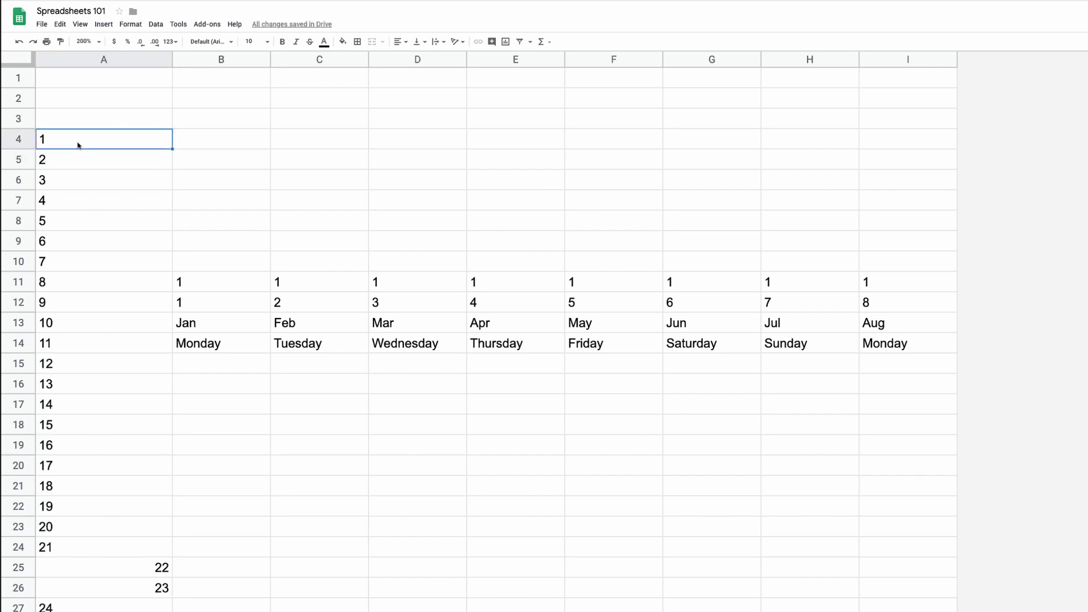
{"action": "double_click", "coordinate": [132, 137]}
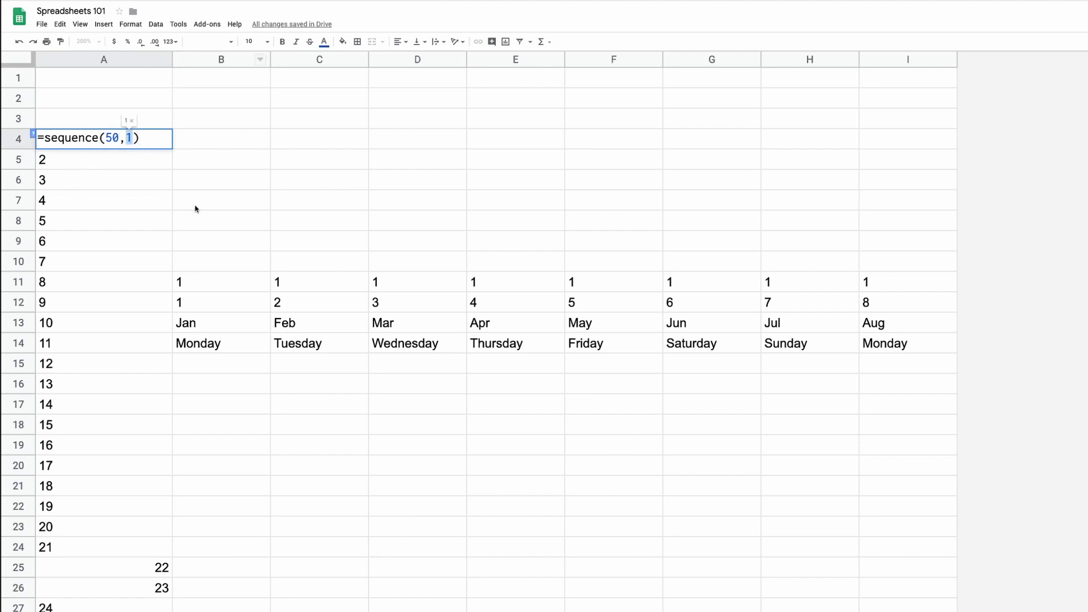
{"action": "type", "text": "2"}
{"action": "key", "text": "Return"}
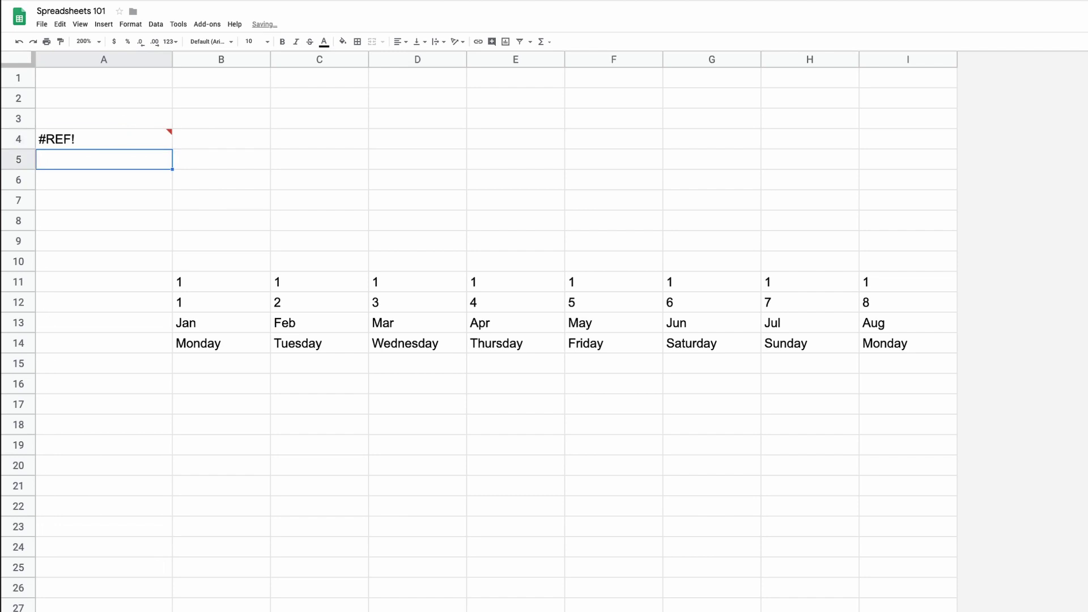
Clear the blocking values in column B so the sequence spills 1–48
{"action": "left_click_drag", "start_coordinate": [221, 266], "coordinate": [221, 385]}
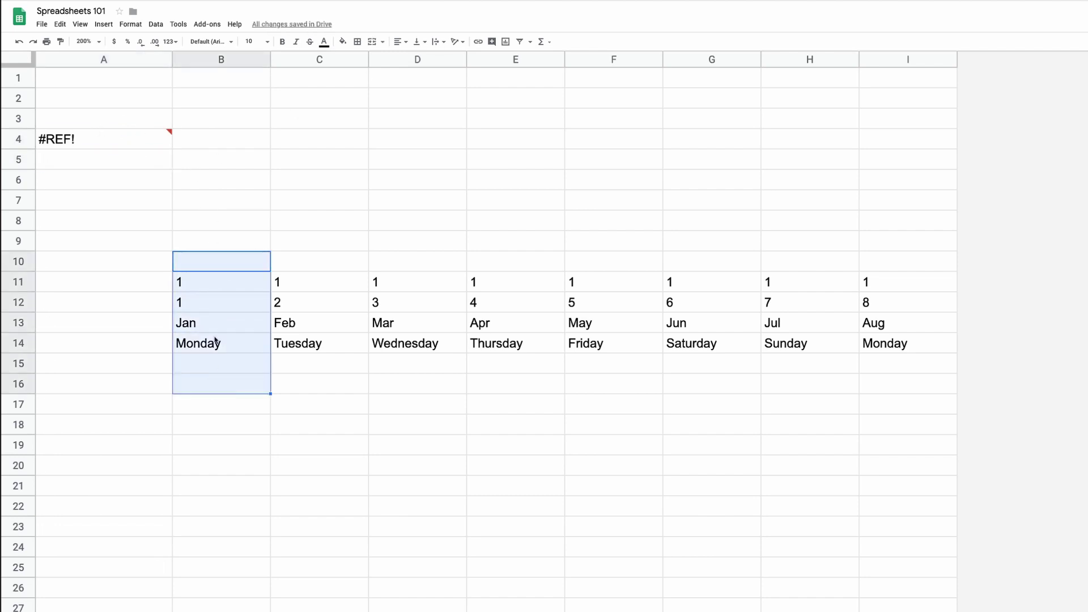
{"action": "left_click", "coordinate": [224, 297]}
{"action": "left_click_drag", "start_coordinate": [224, 262], "coordinate": [224, 366]}
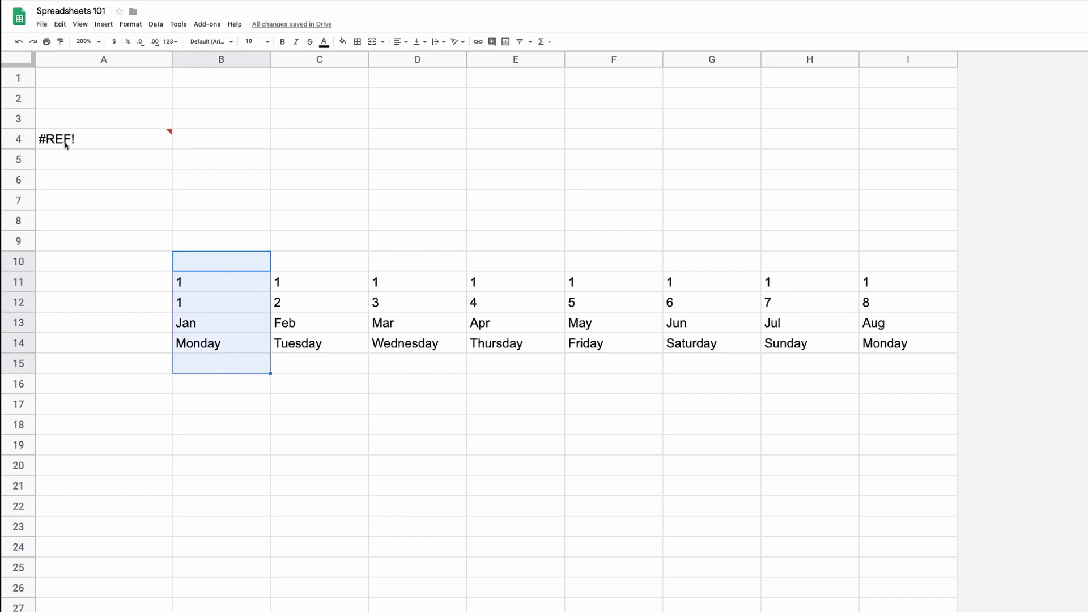
{"action": "left_click_drag", "start_coordinate": [223, 200], "coordinate": [230, 444]}
{"action": "key", "text": "Delete"}
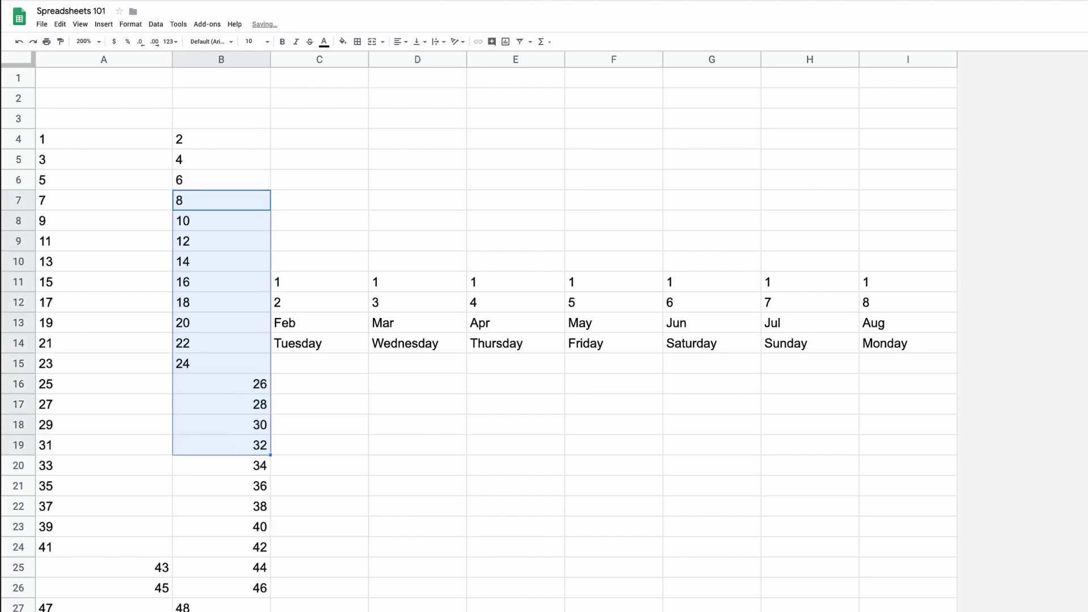
{"action": "left_click", "coordinate": [229, 381]}
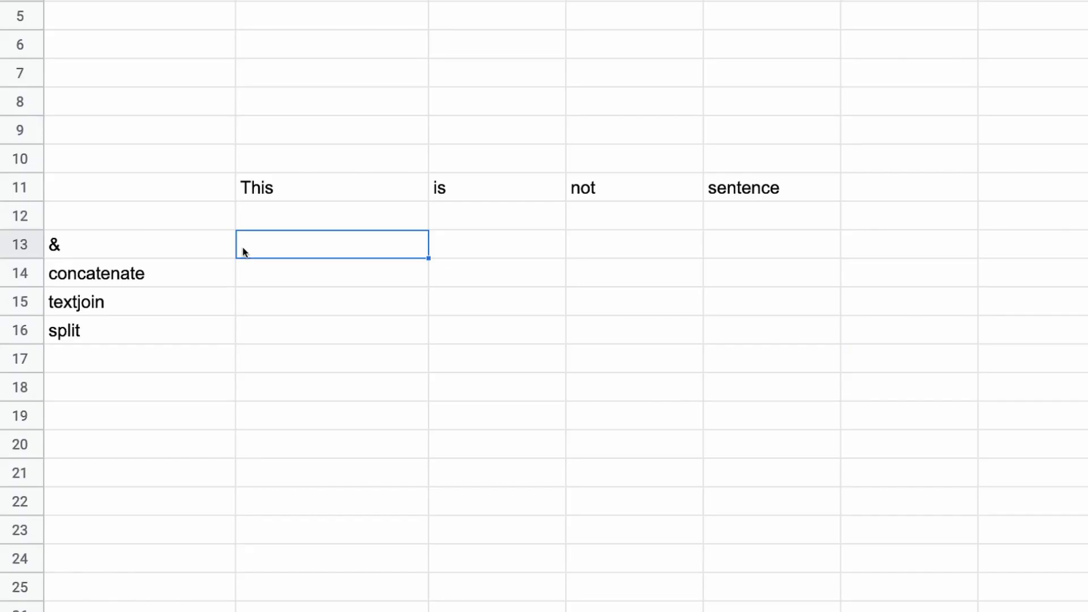
Enter =B11&C11 in B13, giving Thisis, and reopen it to show the references
{"action": "type", "text": "="}
{"action": "left_click", "coordinate": [293, 190]}
{"action": "type", "text": "&"}
{"action": "left_click", "coordinate": [487, 182]}
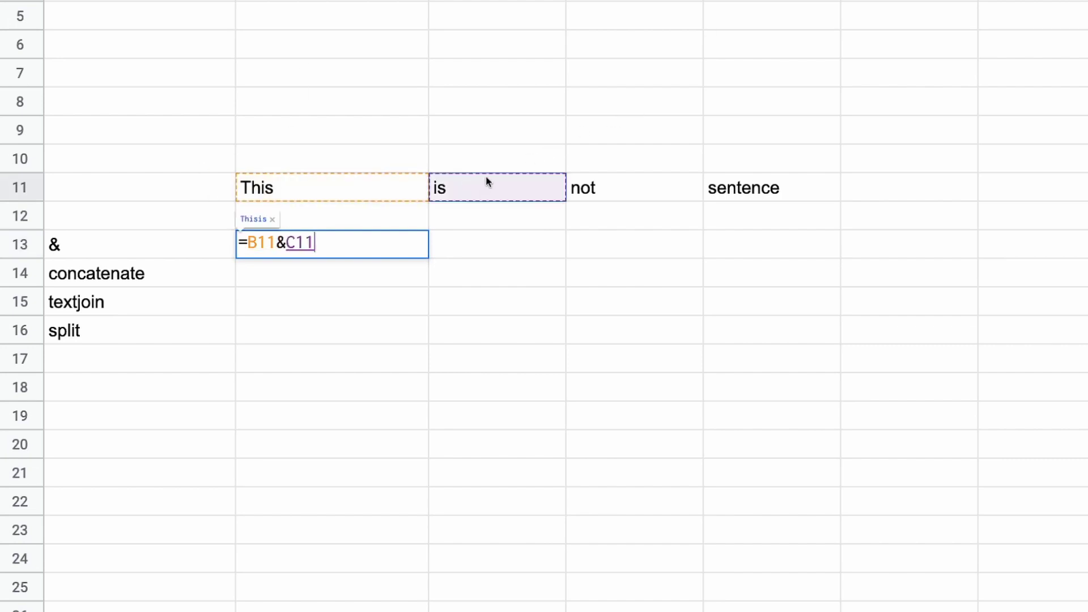
{"action": "key", "text": "Return"}
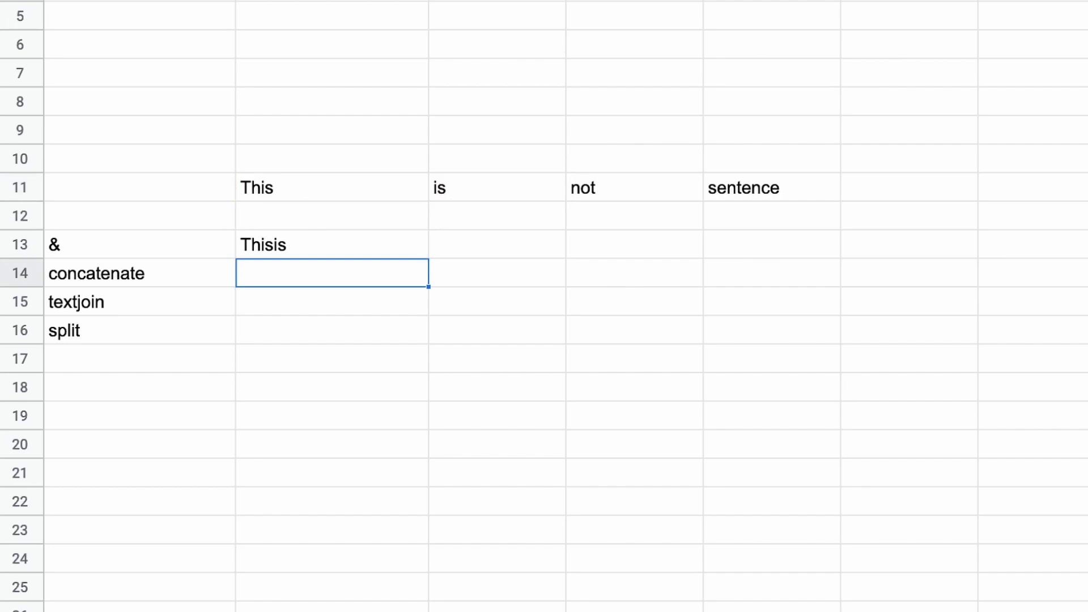
{"action": "left_click", "coordinate": [276, 250]}
{"action": "double_click", "coordinate": [276, 249]}
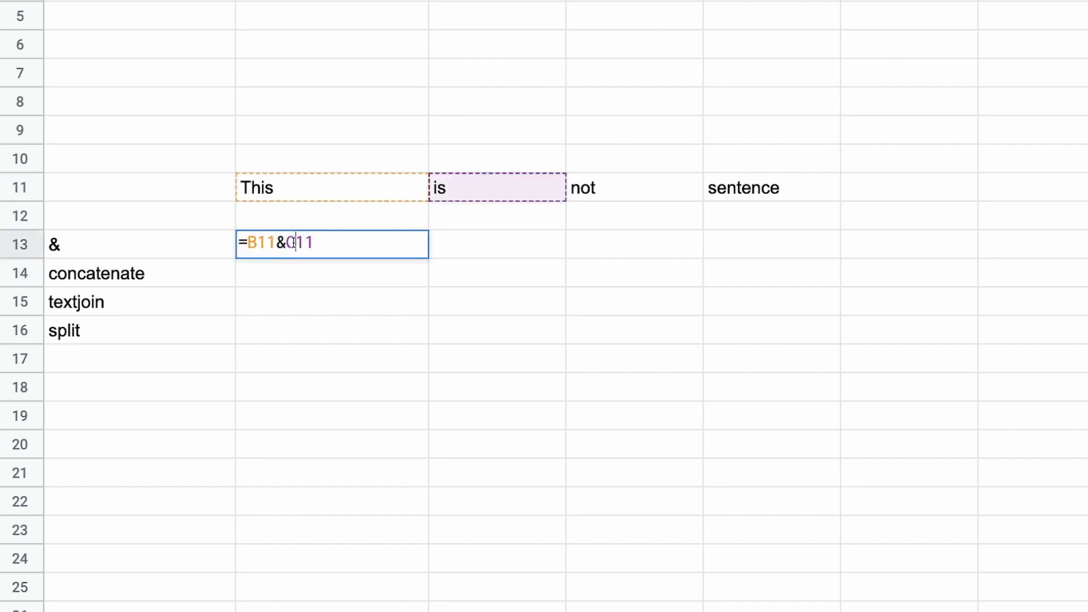
Confirm B13's formula and highlight the four words in row 11
{"action": "key", "text": "Return"}
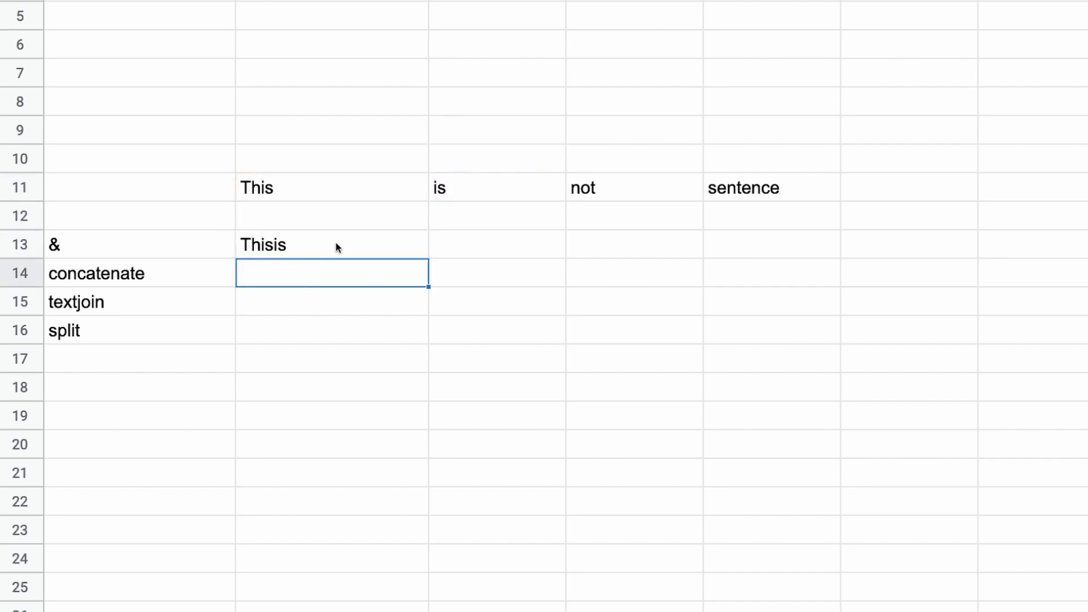
{"action": "left_click", "coordinate": [343, 245]}
{"action": "left_click_drag", "start_coordinate": [400, 193], "coordinate": [722, 190]}
{"action": "left_click", "coordinate": [357, 216]}
{"action": "left_click_drag", "start_coordinate": [354, 189], "coordinate": [761, 185]}
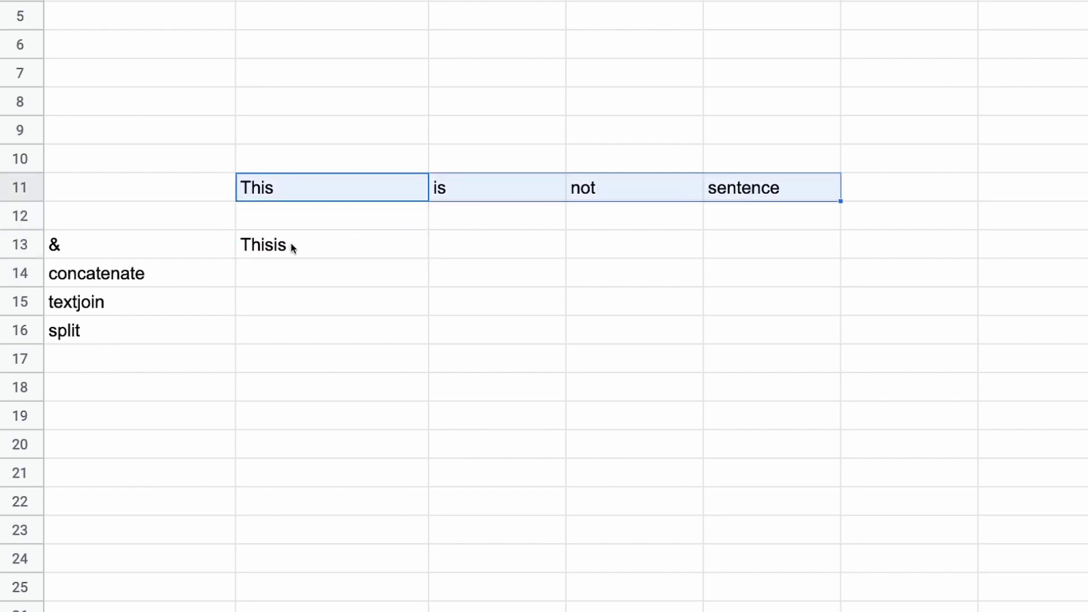
Enter =concatenate(B11:E11) in B14, giving Thisisnotsentence
{"action": "left_click", "coordinate": [301, 270]}
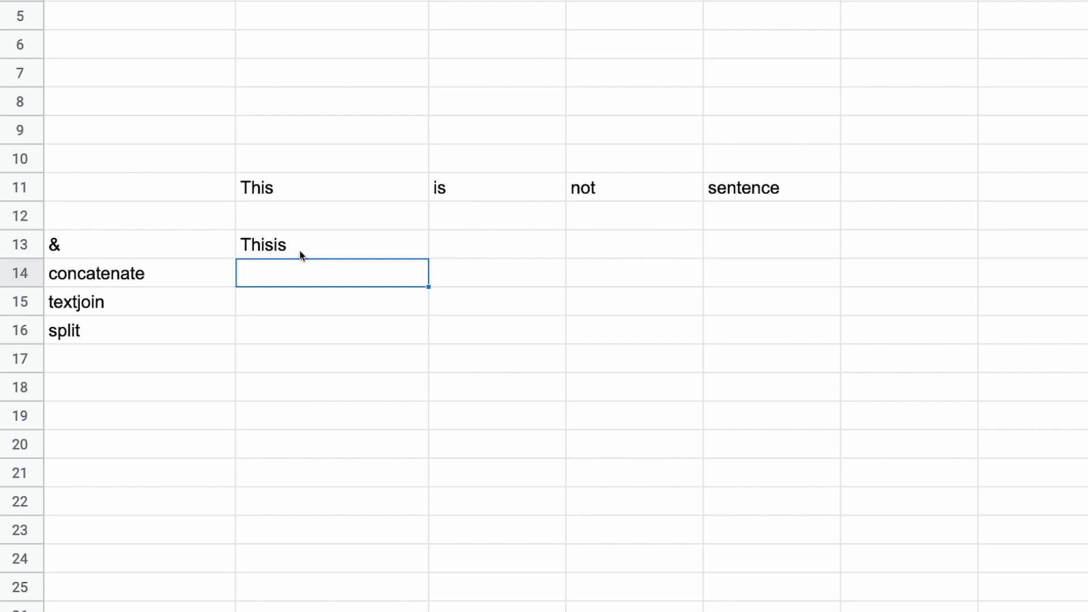
{"action": "type", "text": "=concatenate"}
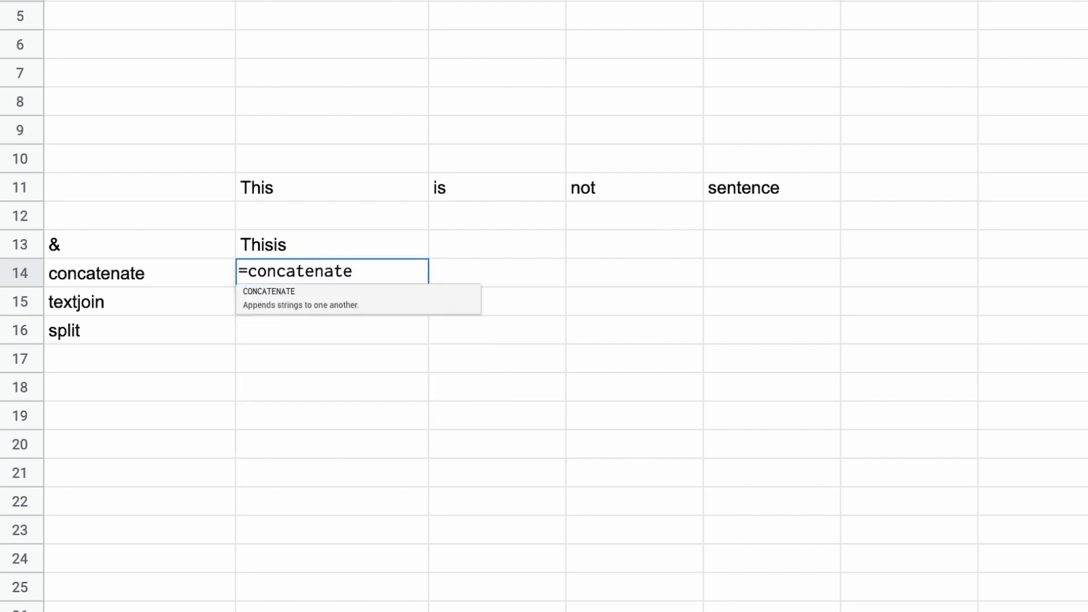
{"action": "type", "text": "("}
{"action": "left_click_drag", "start_coordinate": [352, 186], "coordinate": [729, 192]}
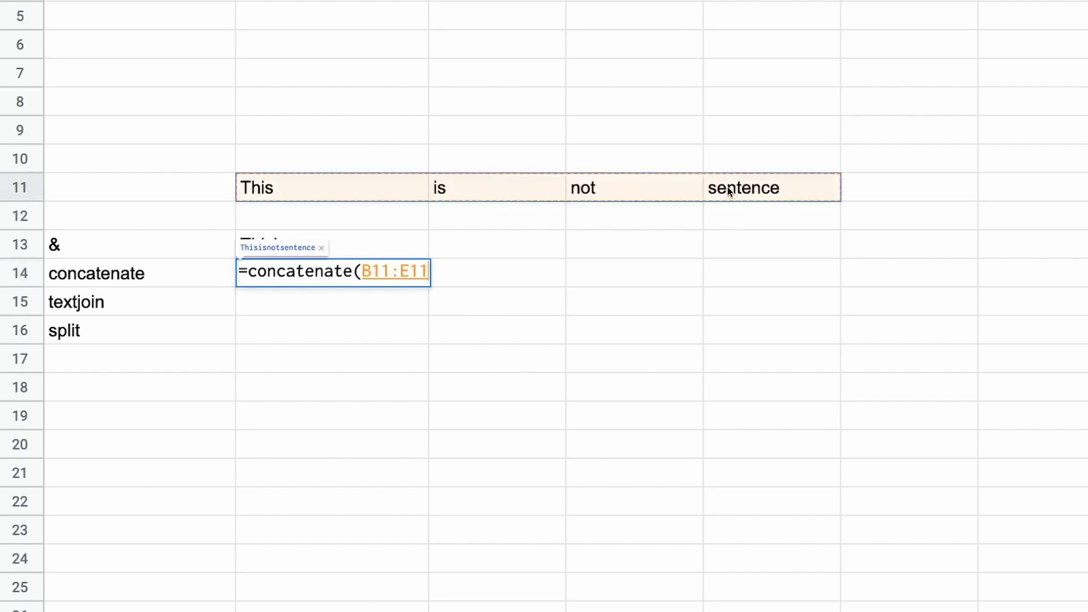
{"action": "key", "text": "Return"}
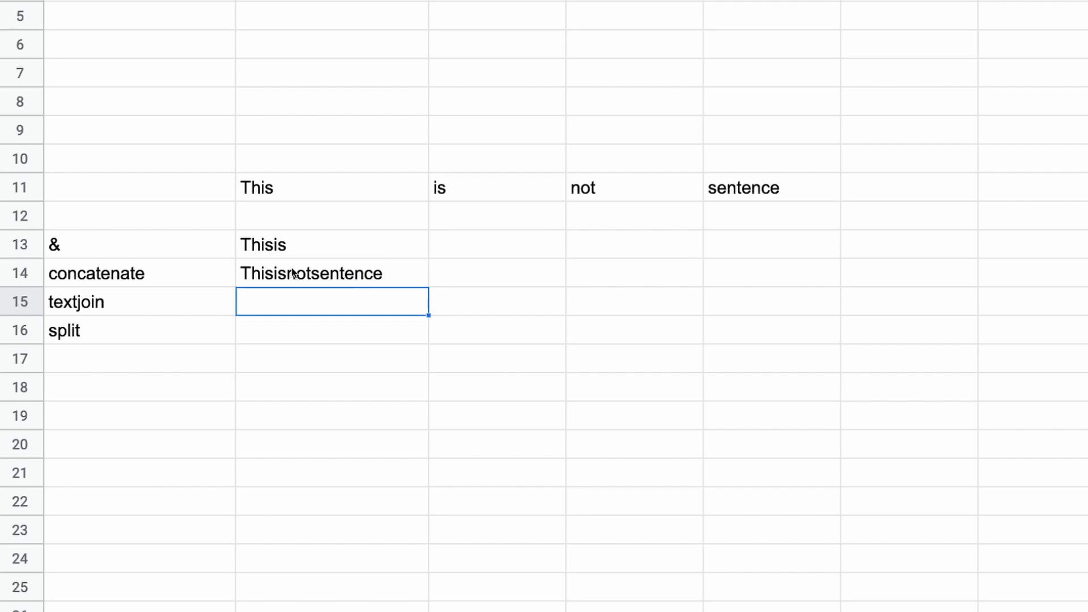
{"action": "type", "text": "="}
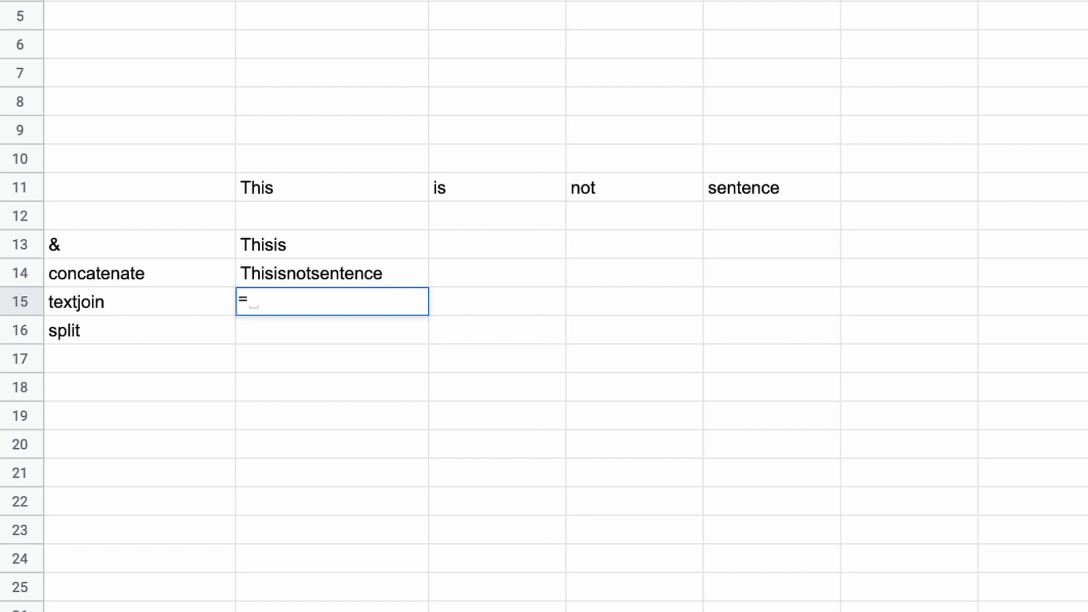
Complete =textjoin(" ",true,B11:E11) in B15 to show This is not sentence
{"action": "type", "text": "tex"}
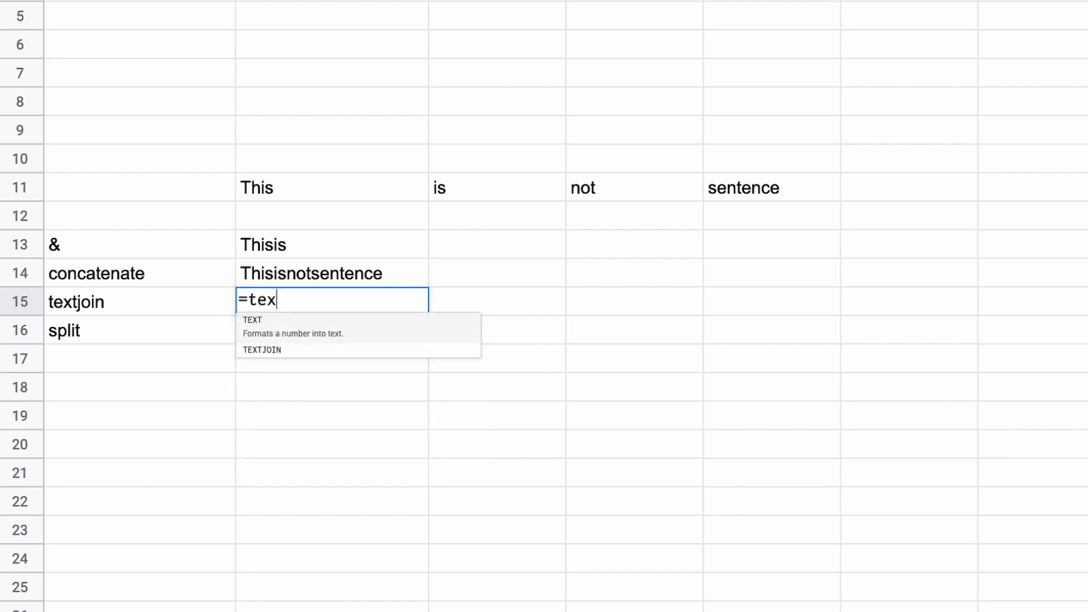
{"action": "type", "text": "tjoin("}
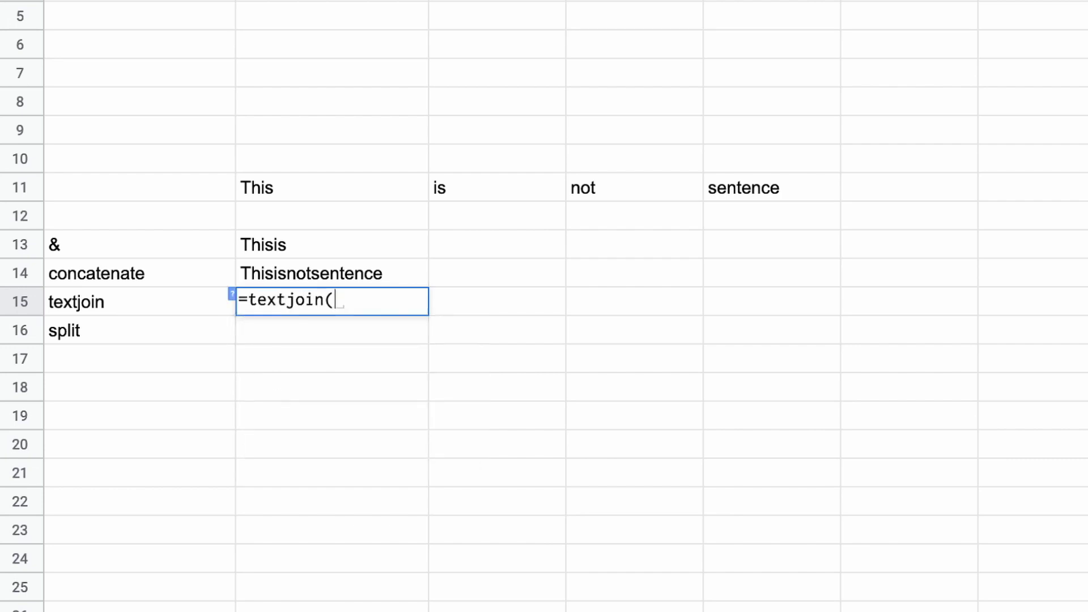
{"action": "type", "text": "\" \", true,"}
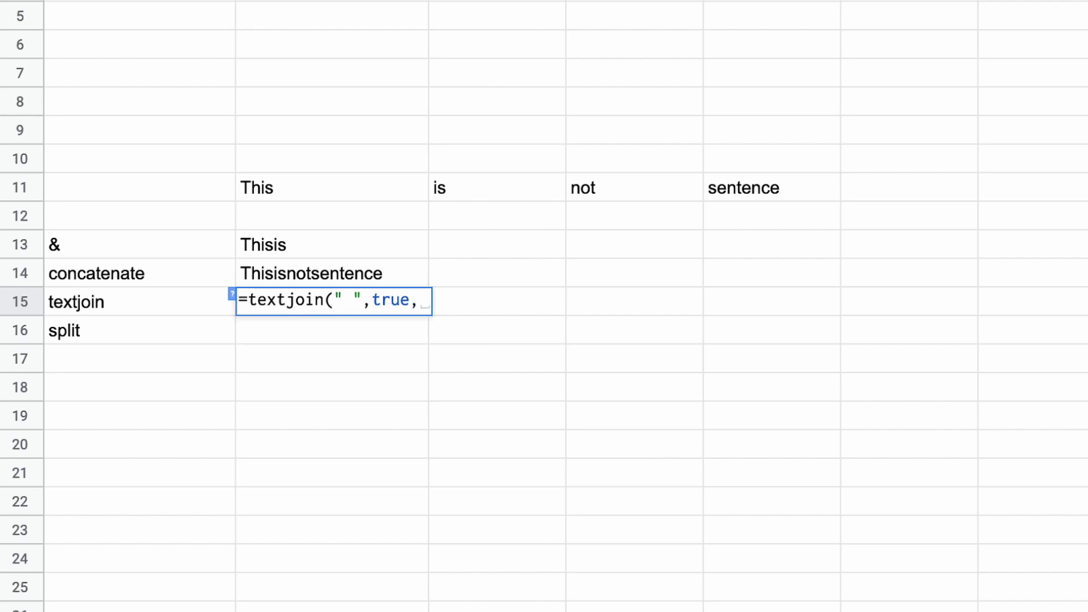
{"action": "left_click_drag", "start_coordinate": [364, 189], "coordinate": [763, 167]}
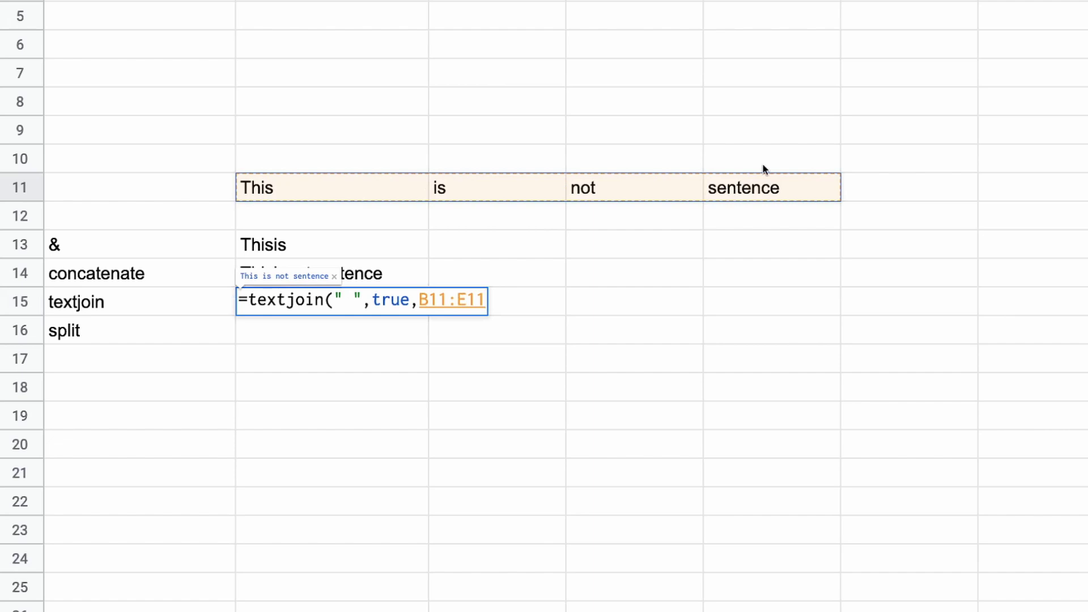
{"action": "key", "text": "Return"}
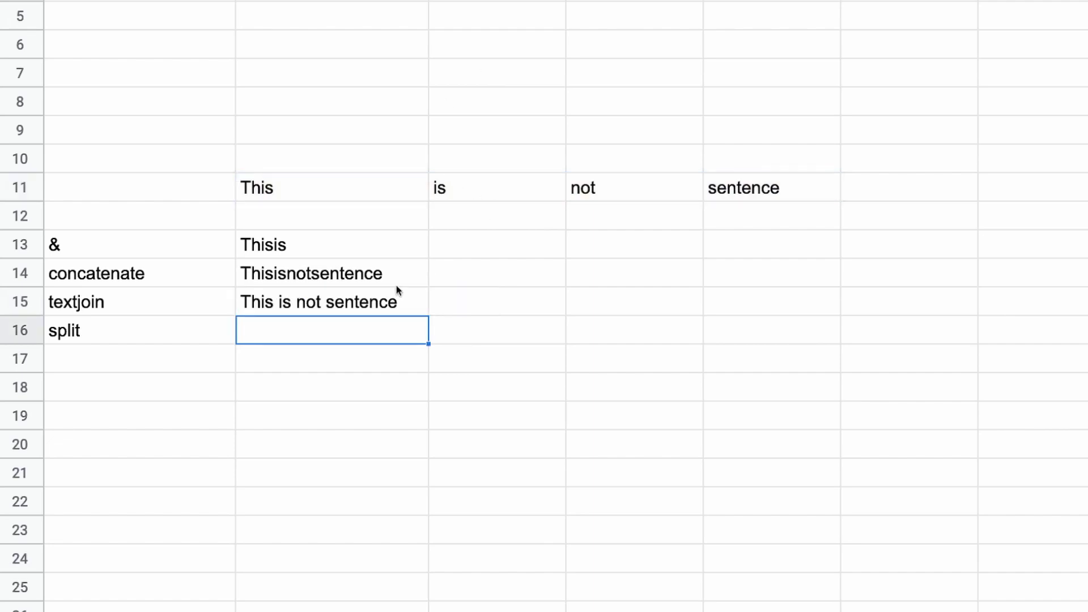
{"action": "left_click", "coordinate": [253, 304]}
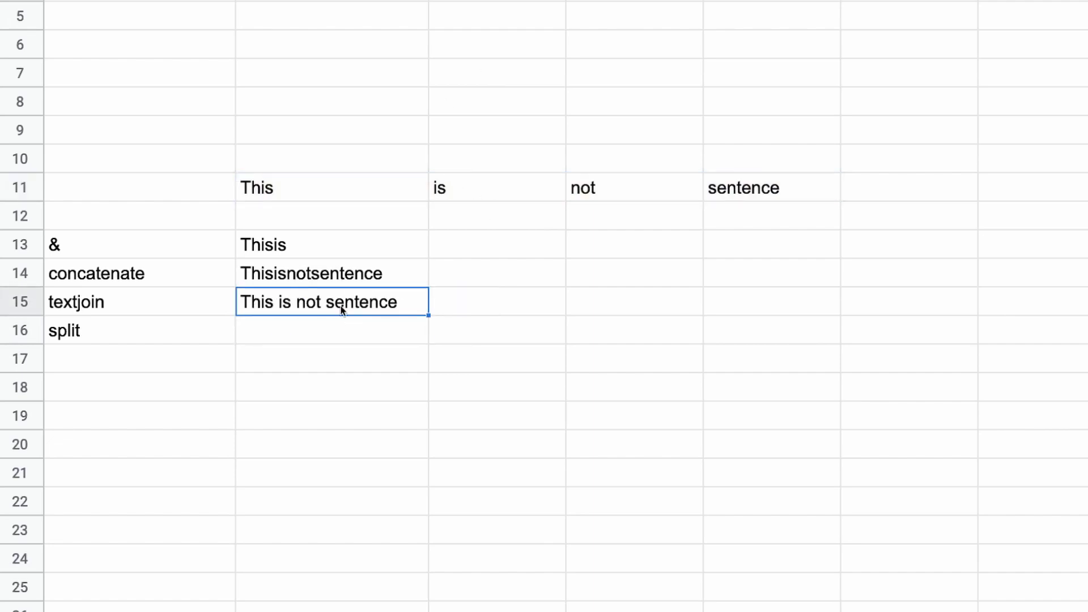
Replace the word not in D11 with a
{"action": "left_click", "coordinate": [619, 185]}
{"action": "type", "text": "a"}
{"action": "left_click", "coordinate": [617, 131]}
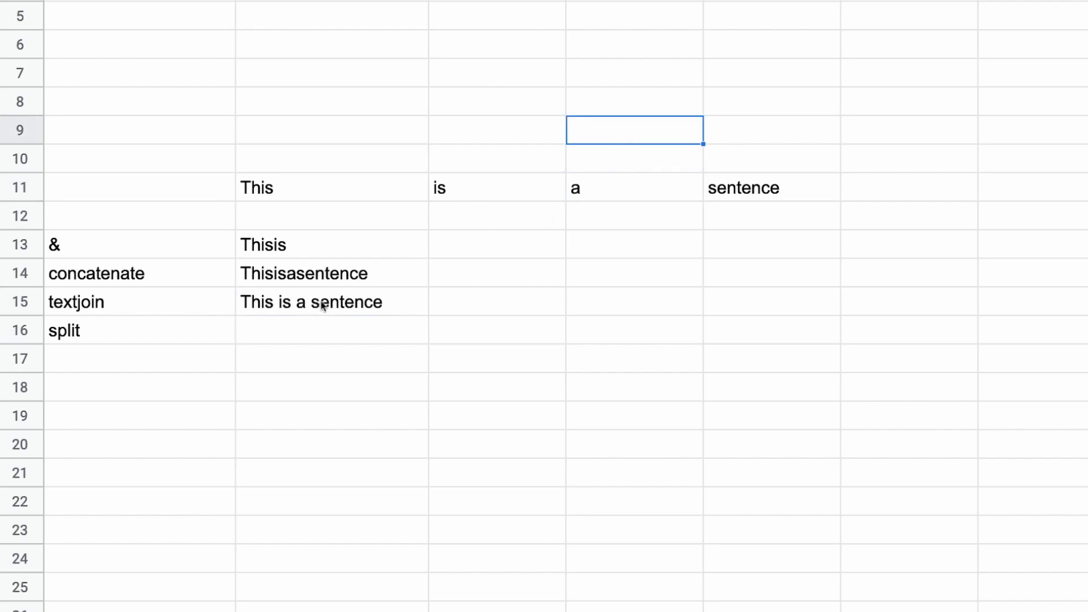
{"action": "left_click", "coordinate": [579, 187]}
Delete is from C11 to show the joins update, then restore is
{"action": "left_click", "coordinate": [529, 192]}
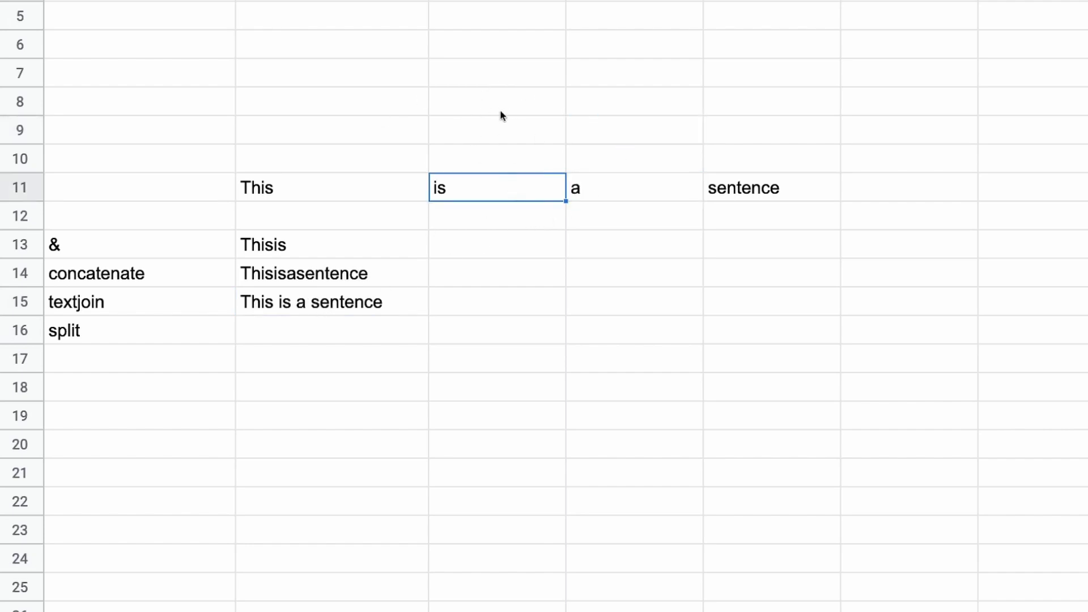
{"action": "key", "text": "Delete"}
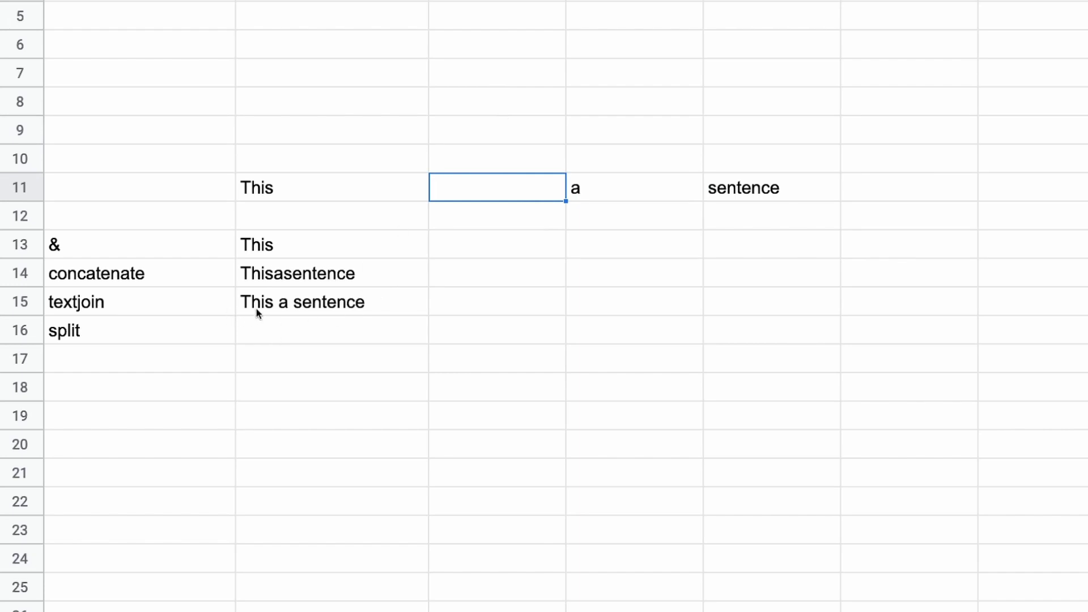
{"action": "left_click", "coordinate": [389, 181]}
{"action": "left_click", "coordinate": [513, 191]}
{"action": "left_click", "coordinate": [298, 290]}
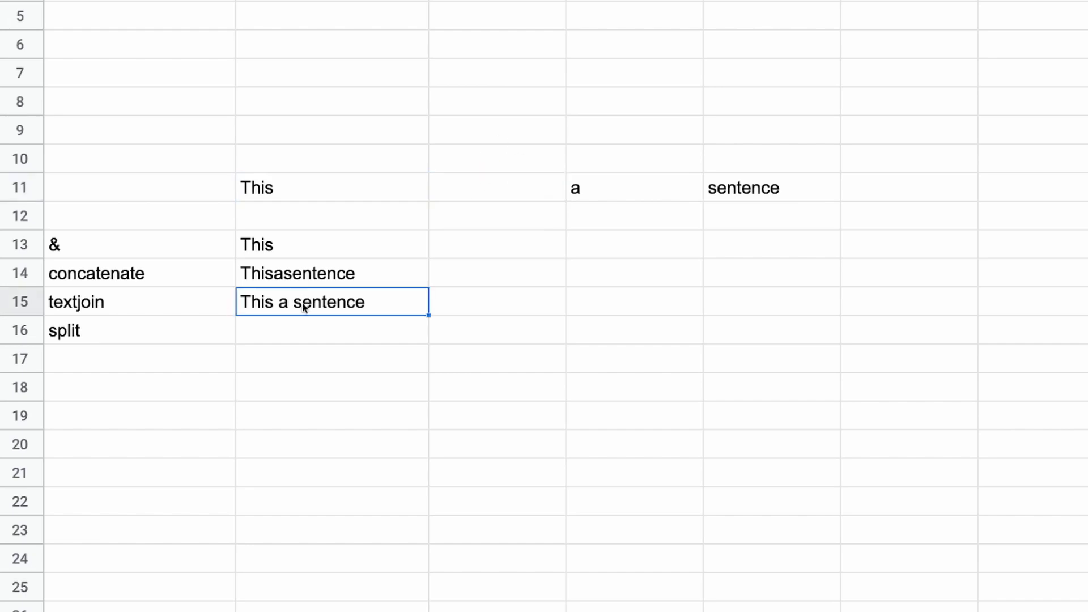
{"action": "left_click", "coordinate": [508, 185]}
{"action": "type", "text": "is"}
{"action": "key", "text": "Return"}
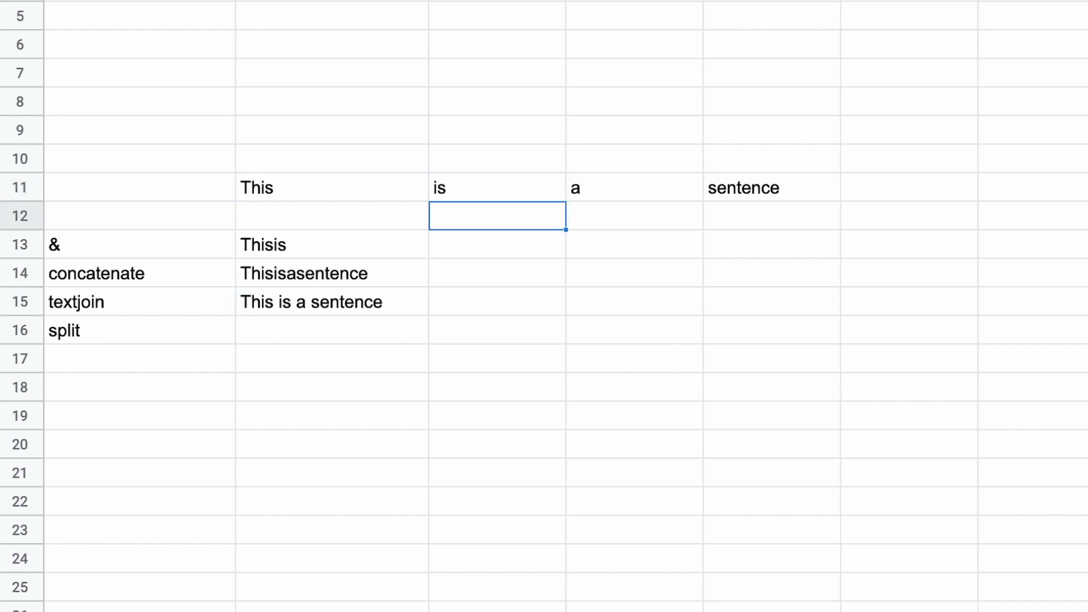
Highlight the row 11 words and select B16 for the next formula
{"action": "left_click", "coordinate": [307, 305]}
{"action": "left_click", "coordinate": [316, 328]}
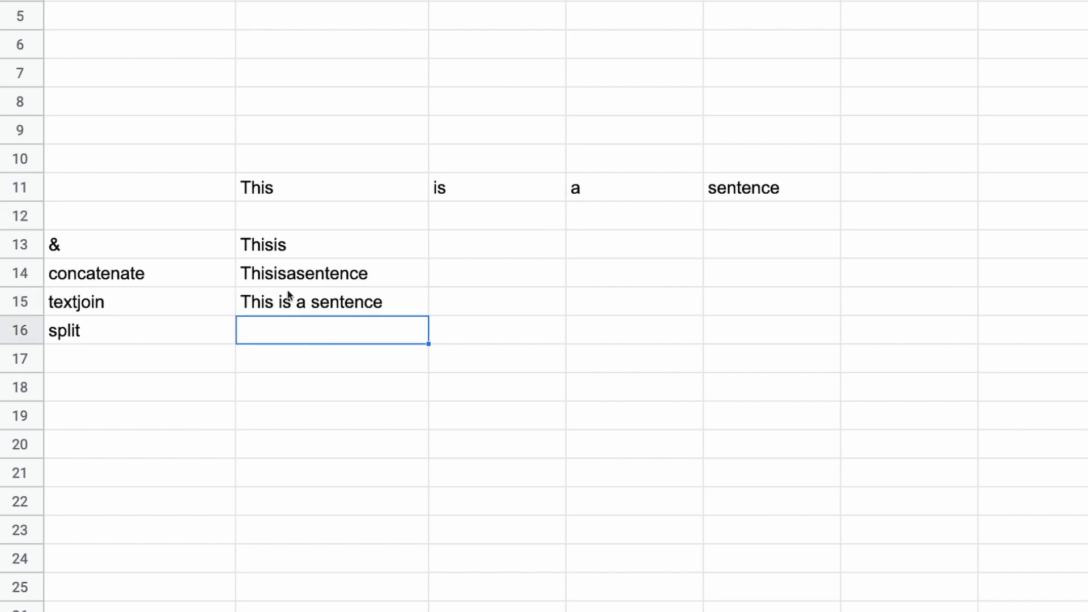
{"action": "left_click_drag", "start_coordinate": [346, 192], "coordinate": [728, 189]}
{"action": "left_click", "coordinate": [313, 328]}
Enter =split(B15," ") in B16, spreading the words across row 16
{"action": "type", "text": "=sp"}
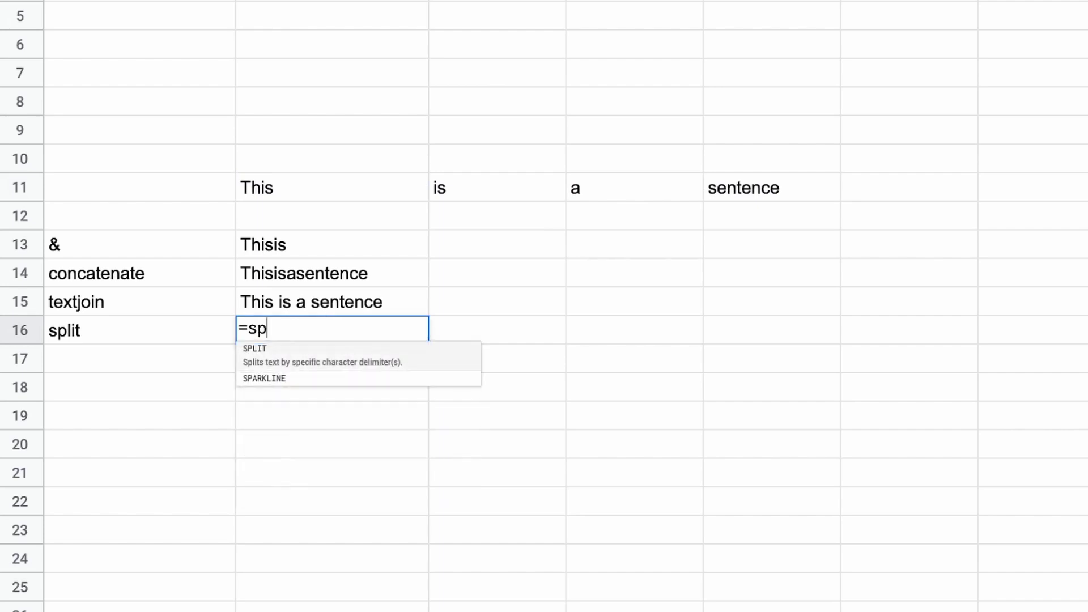
{"action": "type", "text": "lit("}
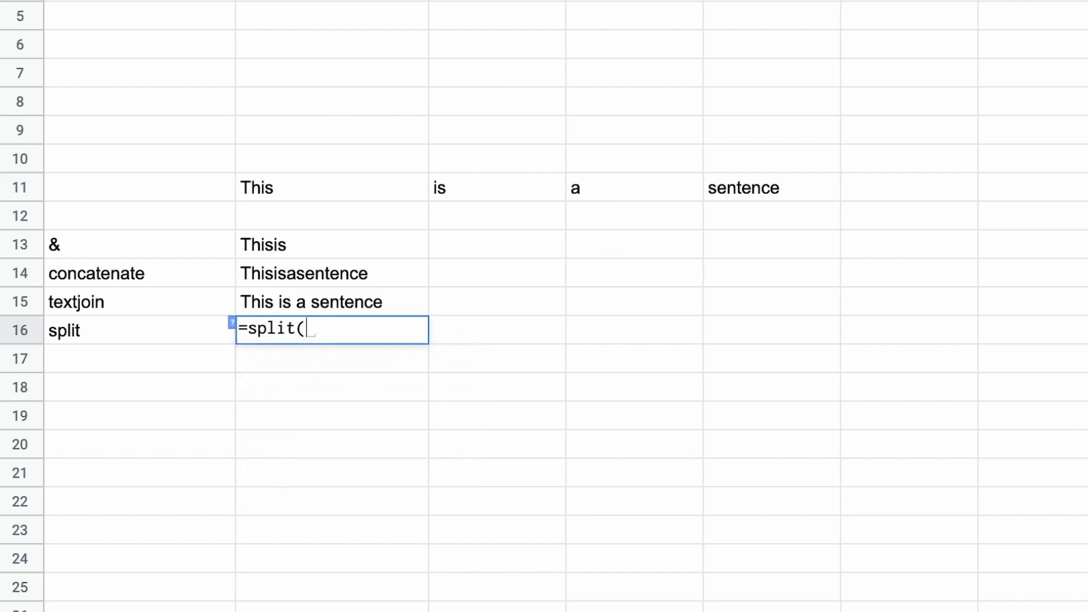
{"action": "left_click", "coordinate": [378, 298]}
{"action": "type", "text": ","}
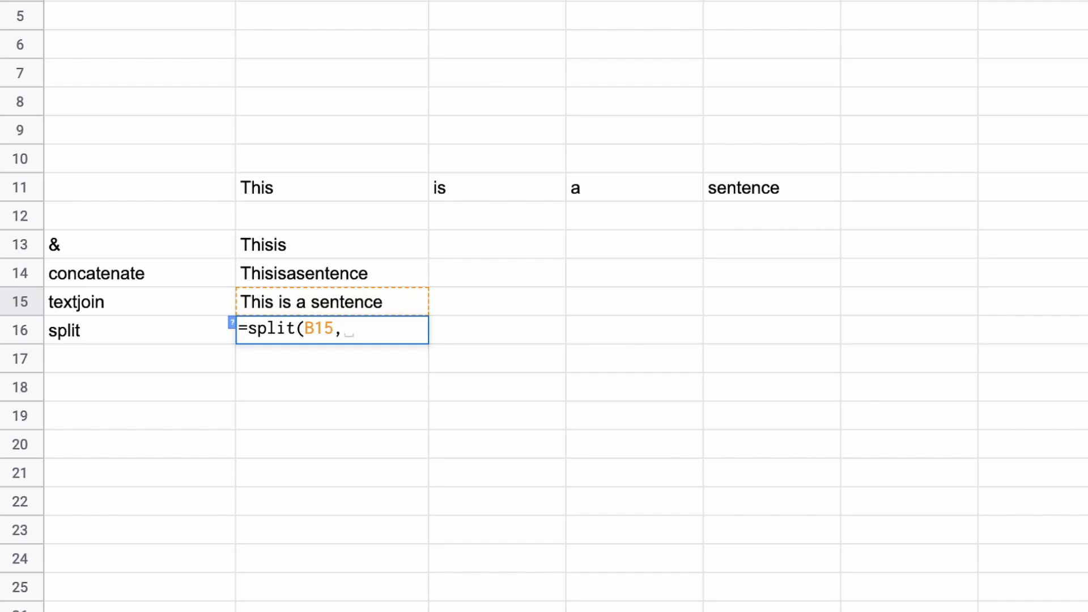
{"action": "type", "text": "\" \")"}
{"action": "key", "text": "Return"}
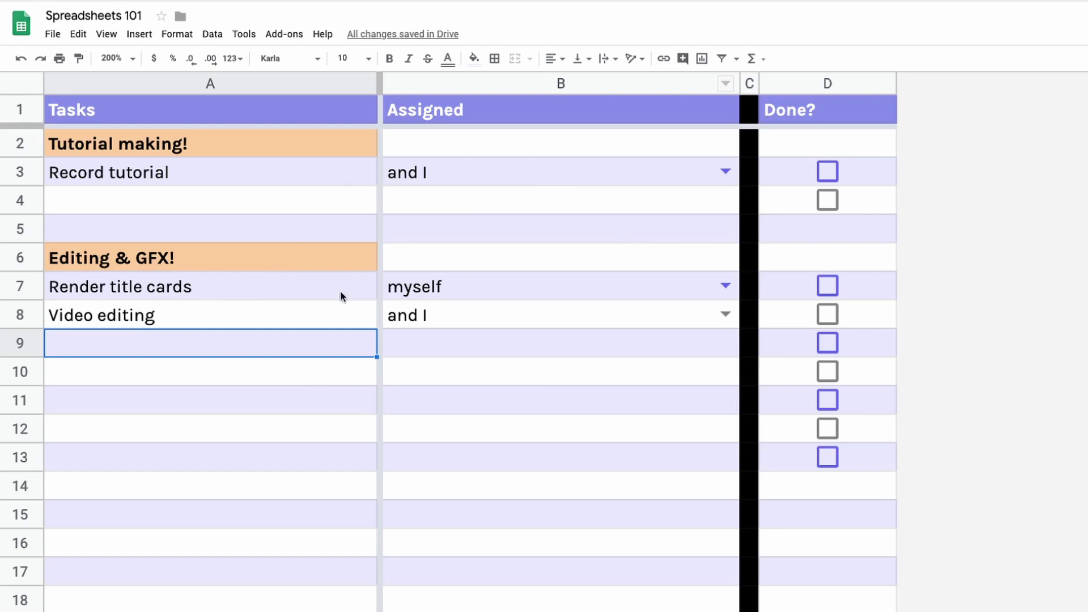
Enter word! in A10 so it appears orange and bold
{"action": "left_click_drag", "start_coordinate": [294, 113], "coordinate": [284, 609]}
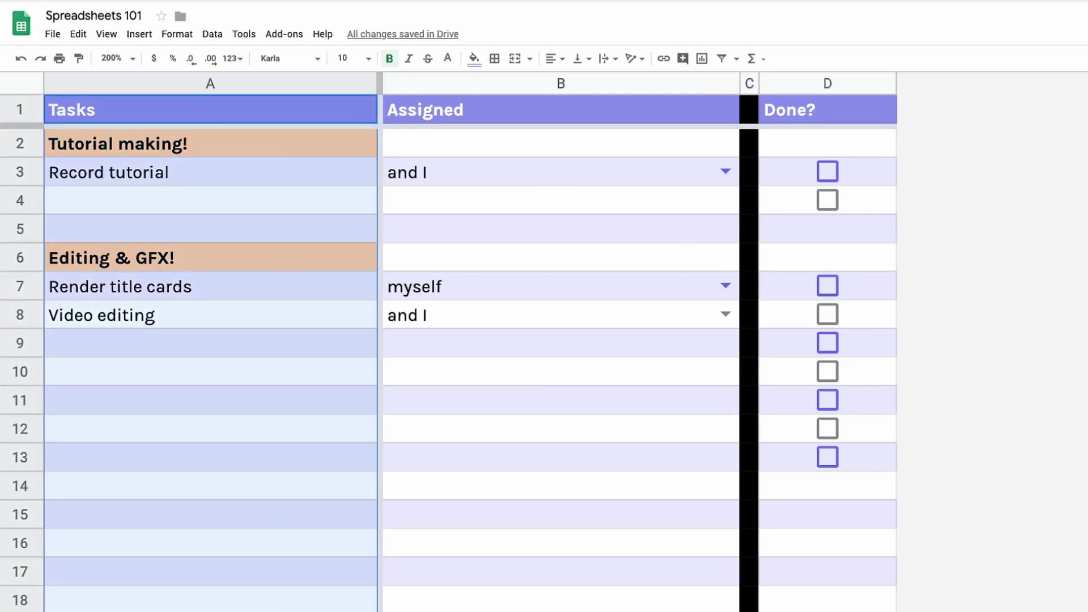
{"action": "left_click", "coordinate": [245, 327]}
{"action": "left_click", "coordinate": [221, 369]}
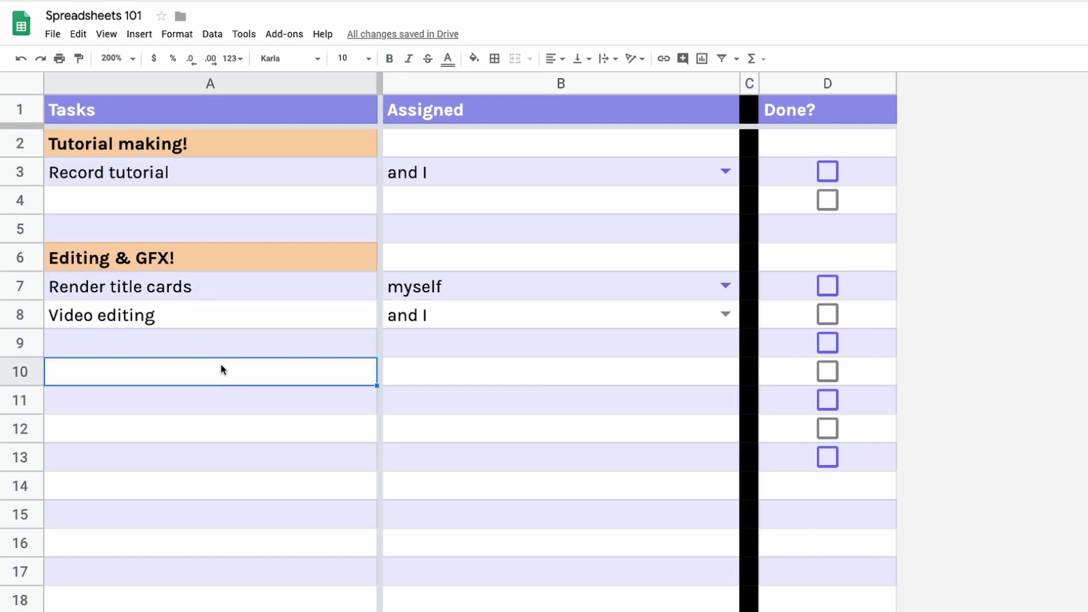
{"action": "type", "text": "word!"}
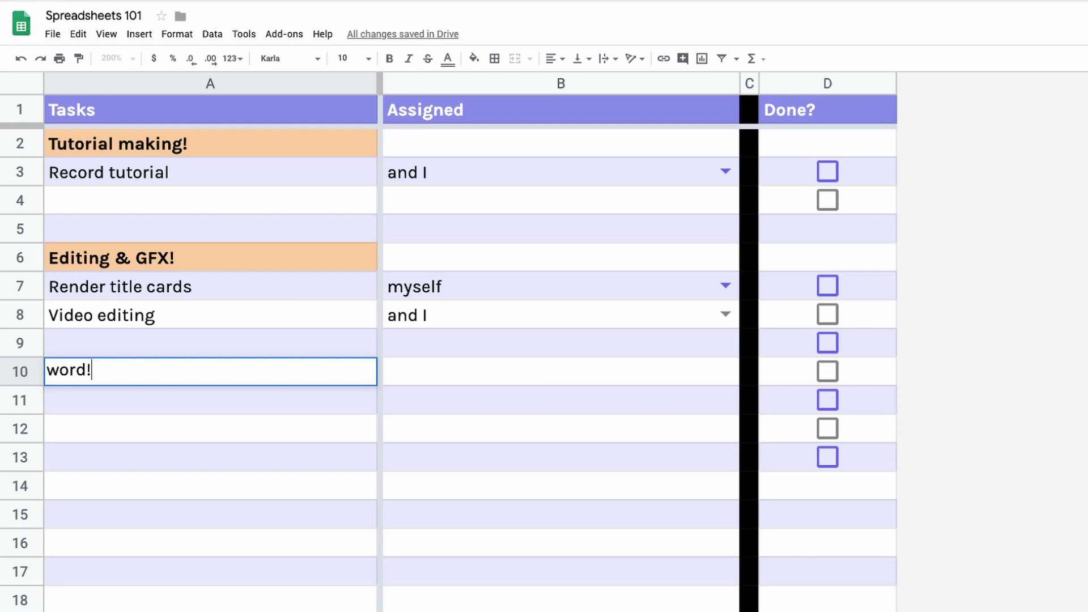
{"action": "key", "text": "Return"}
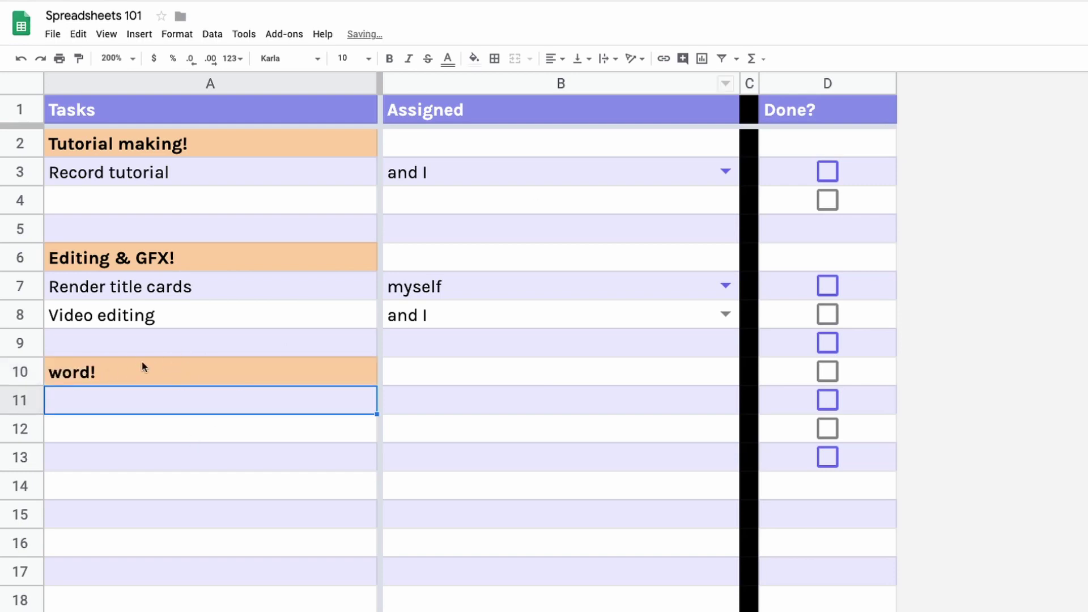
Assign B3 to myself from its dropdown and tick the D3 Done? checkbox
{"action": "left_click", "coordinate": [409, 342]}
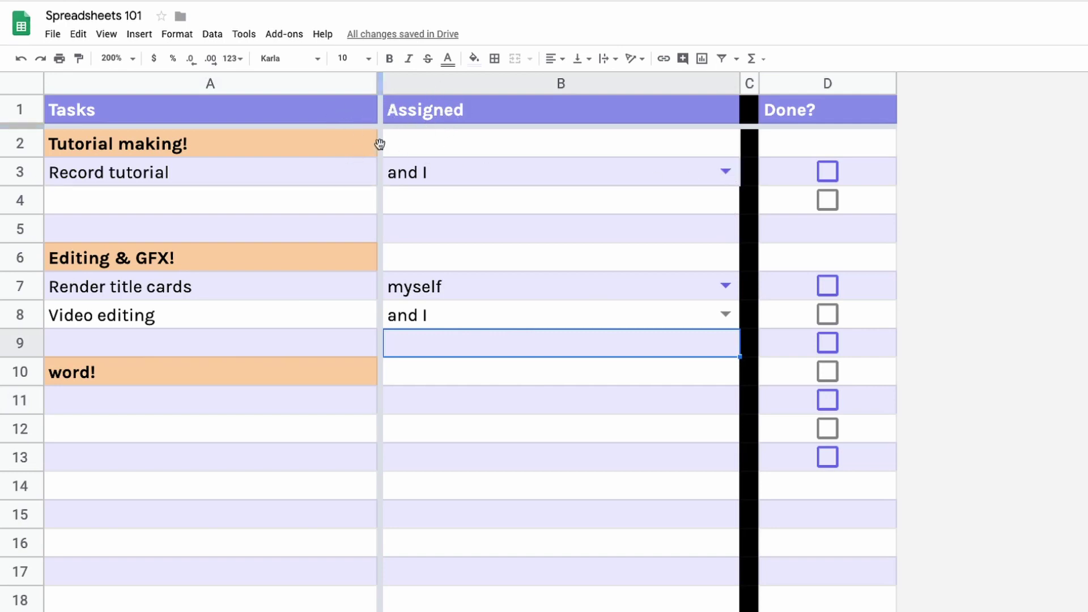
{"action": "left_click", "coordinate": [578, 172]}
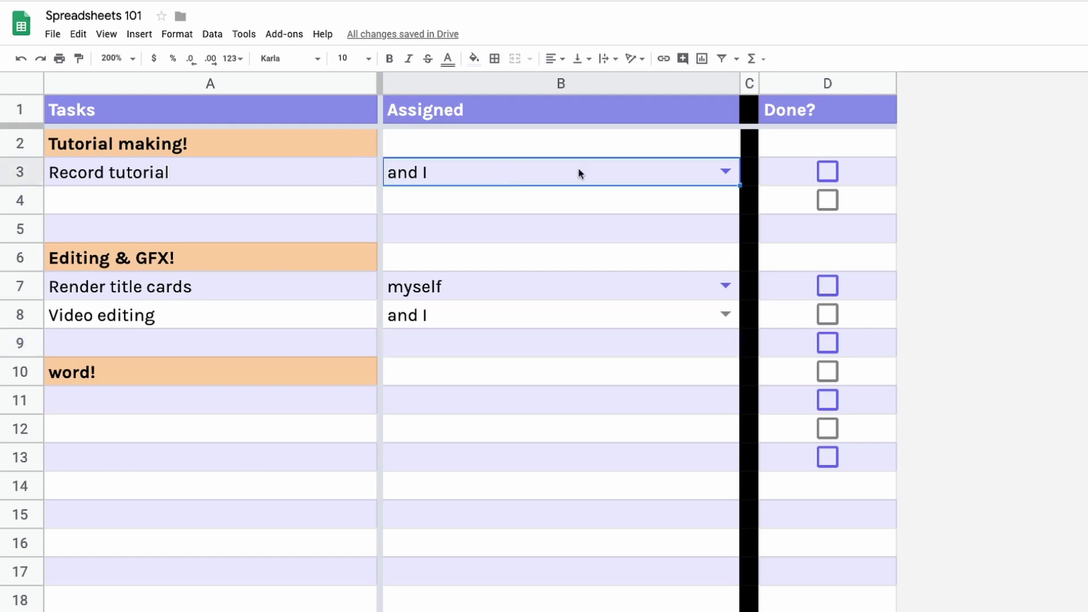
{"action": "left_click", "coordinate": [724, 171]}
{"action": "left_click", "coordinate": [573, 231]}
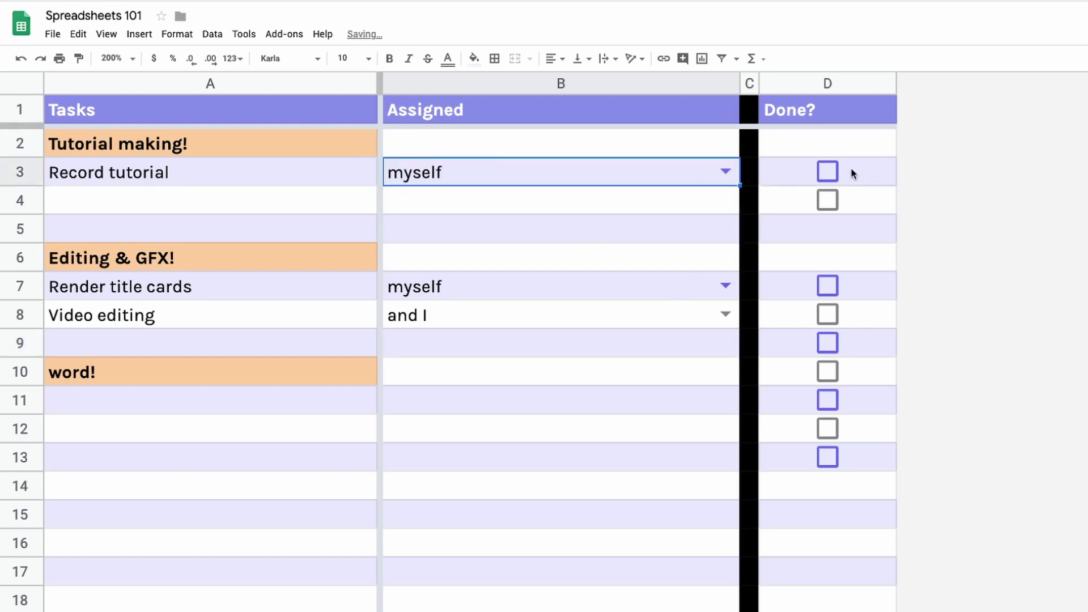
{"action": "left_click", "coordinate": [826, 172]}
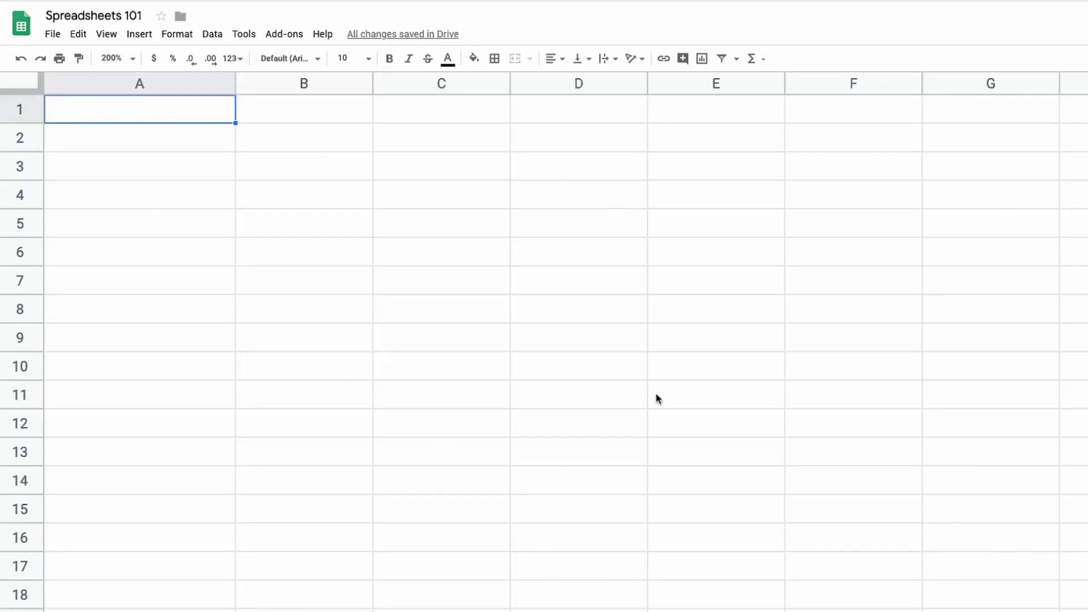
Open Alternating colors from the Format menu and set its range to A1:I29
{"action": "left_click", "coordinate": [657, 398]}
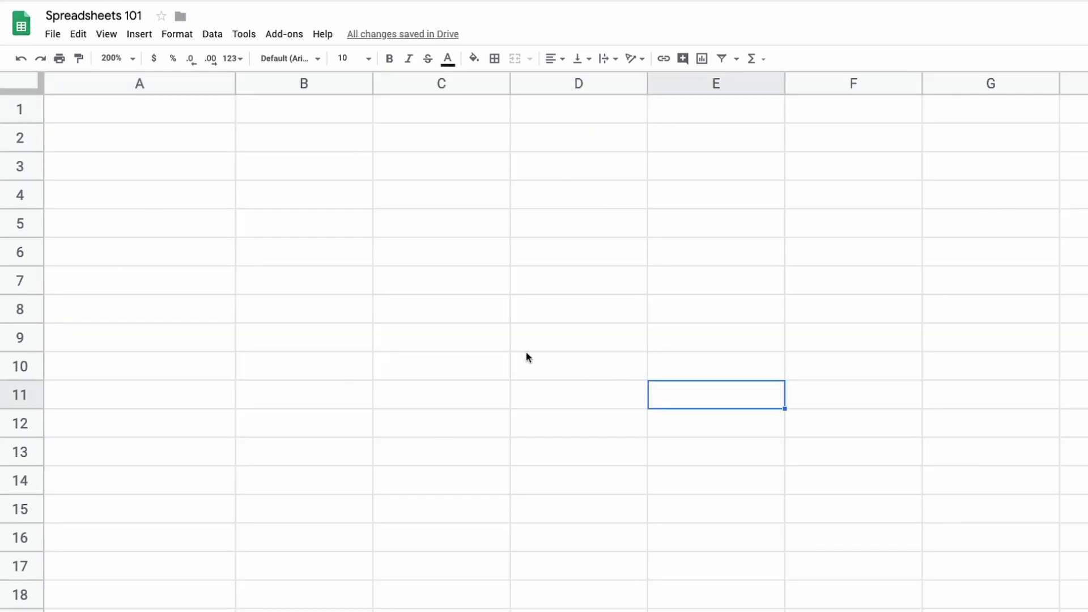
{"action": "left_click", "coordinate": [196, 118]}
{"action": "left_click", "coordinate": [177, 35]}
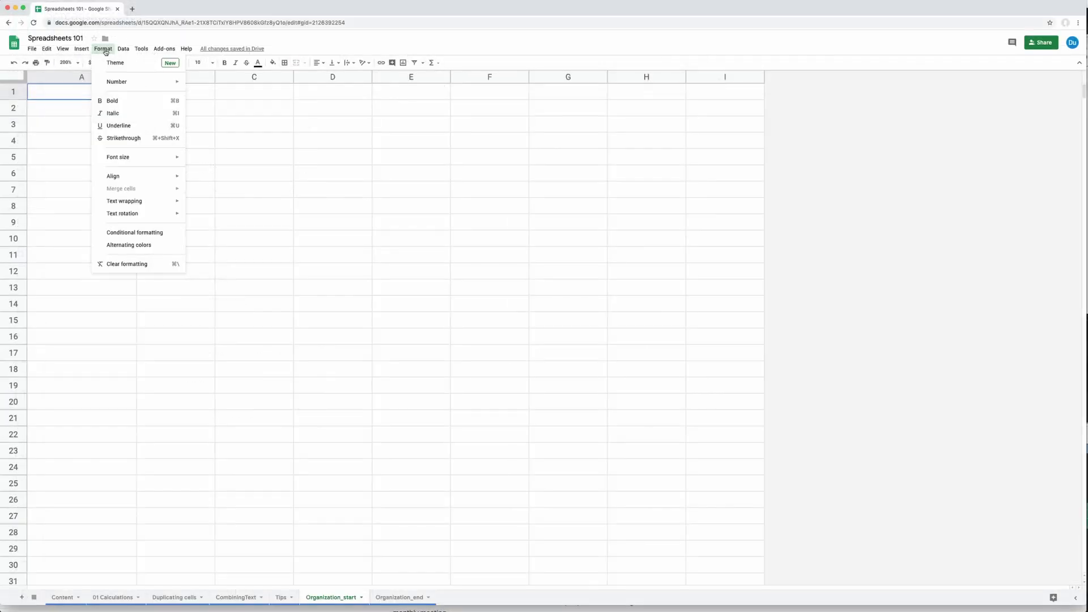
{"action": "left_click", "coordinate": [143, 246]}
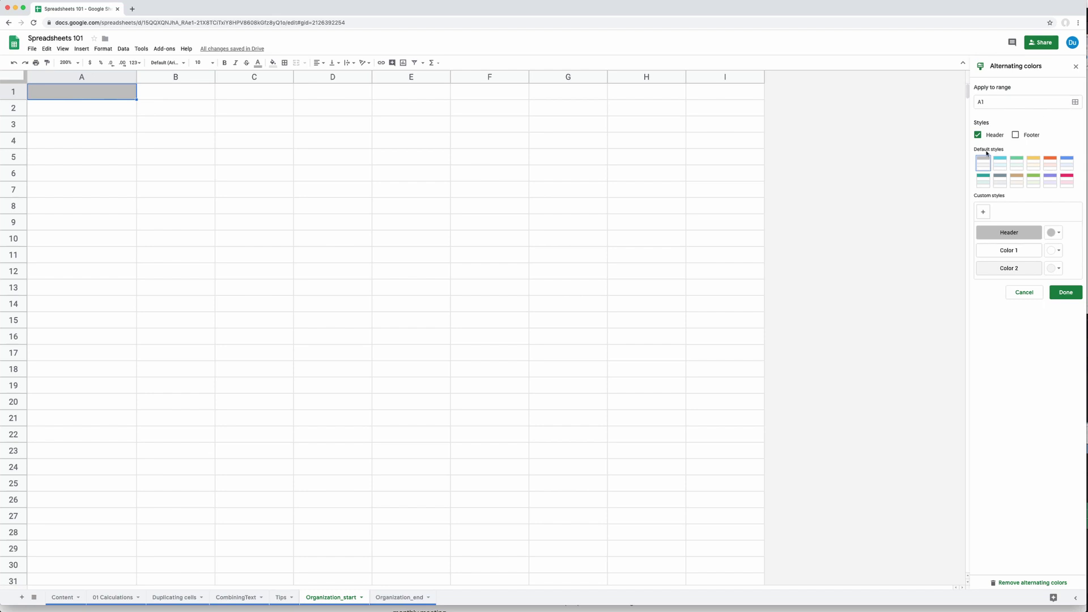
{"action": "left_click", "coordinate": [1074, 102]}
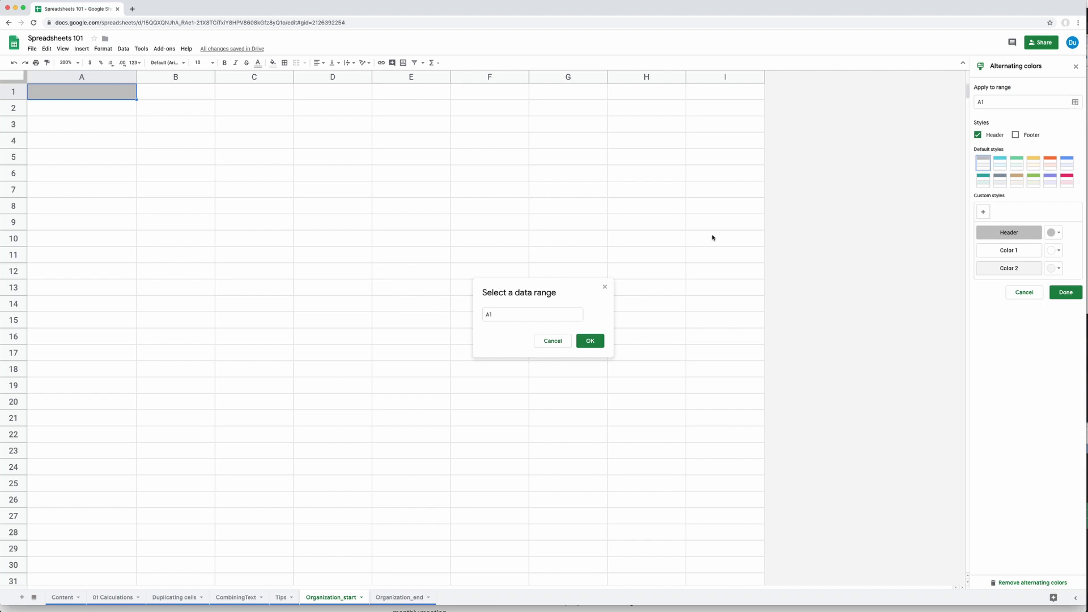
{"action": "left_click_drag", "start_coordinate": [506, 319], "coordinate": [459, 313]}
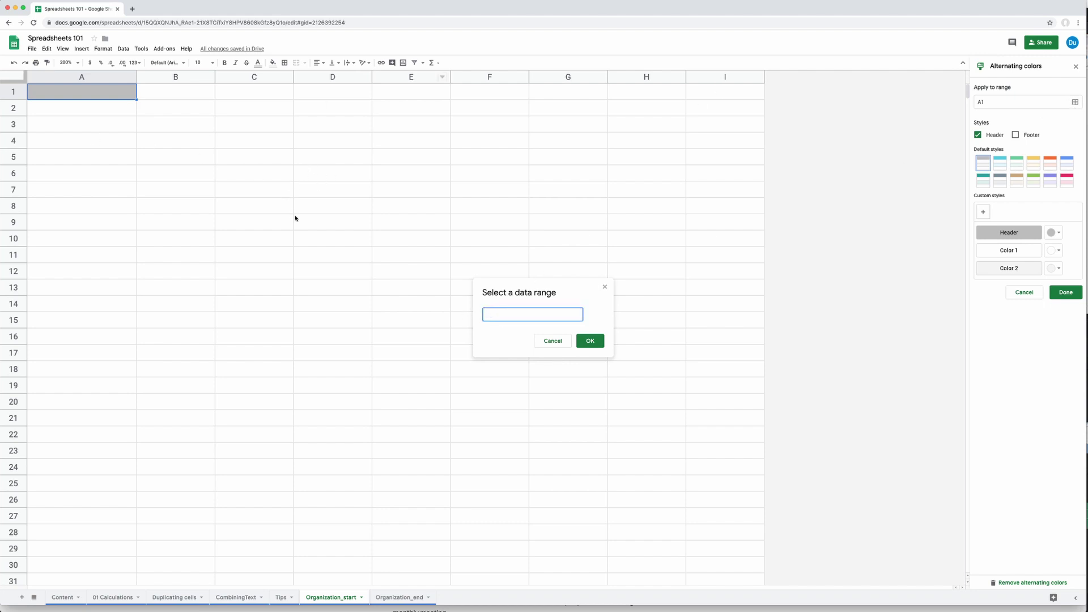
{"action": "left_click_drag", "start_coordinate": [95, 109], "coordinate": [711, 551]}
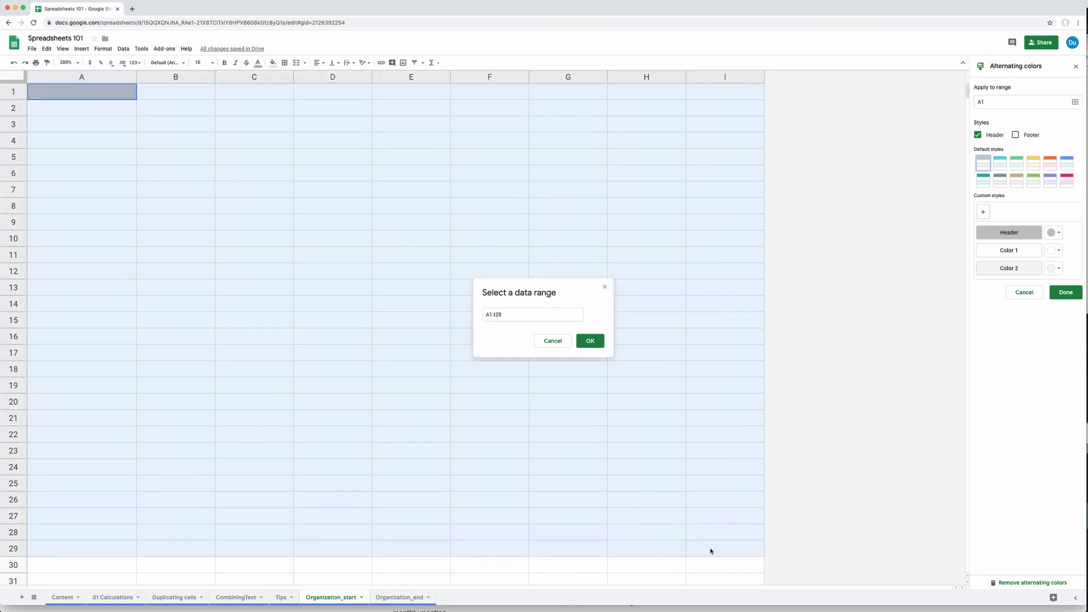
{"action": "left_click", "coordinate": [589, 340]}
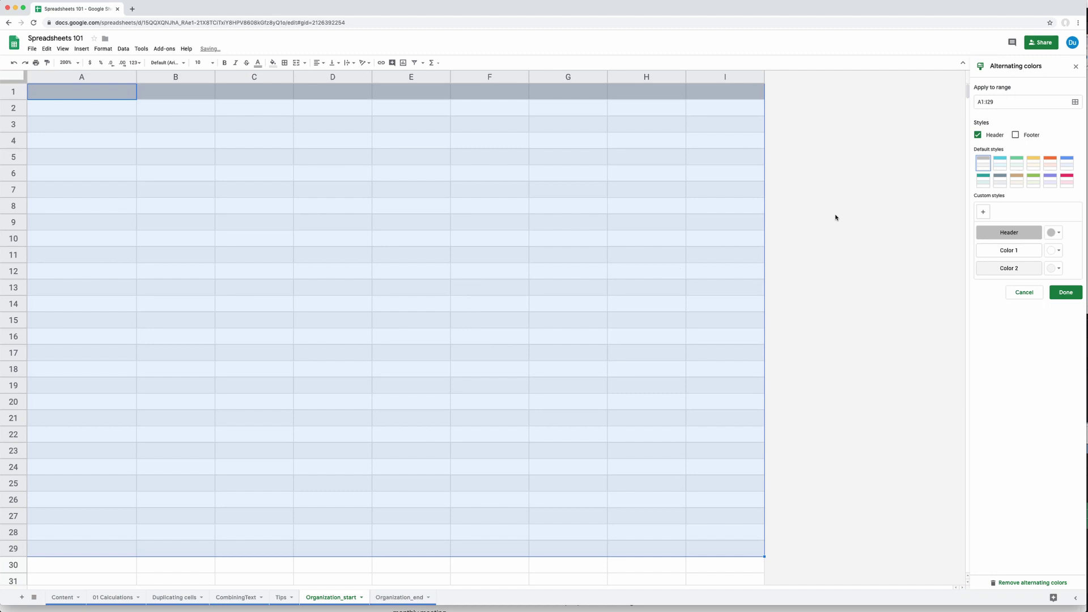
Choose the green banding style, add a footer row, and apply it
{"action": "left_click", "coordinate": [1000, 167]}
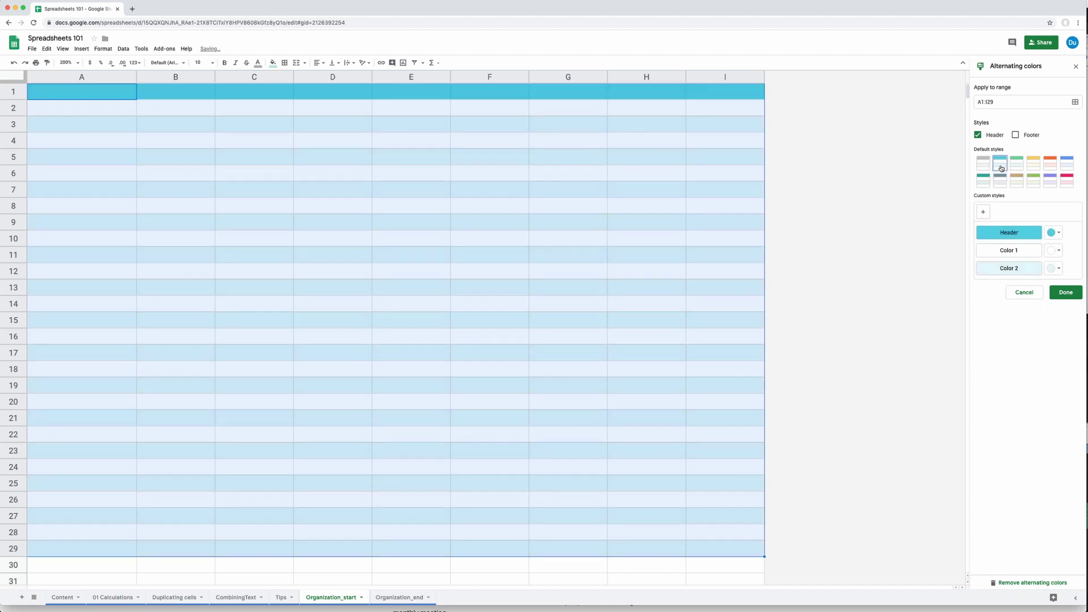
{"action": "left_click", "coordinate": [1016, 163]}
{"action": "left_click", "coordinate": [1016, 135]}
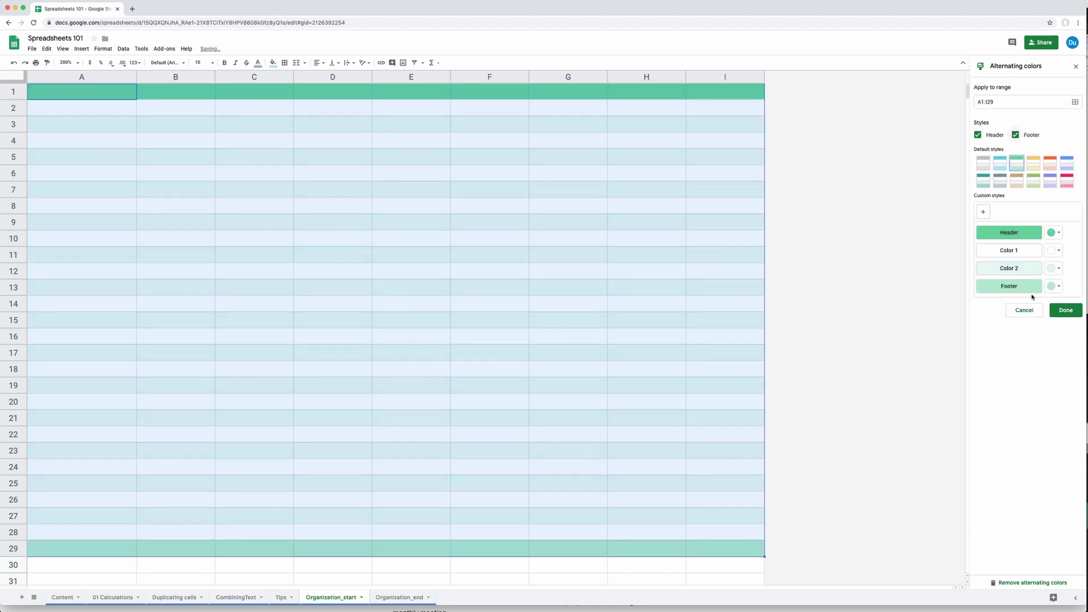
{"action": "left_click", "coordinate": [1065, 310]}
{"action": "left_click", "coordinate": [441, 290]}
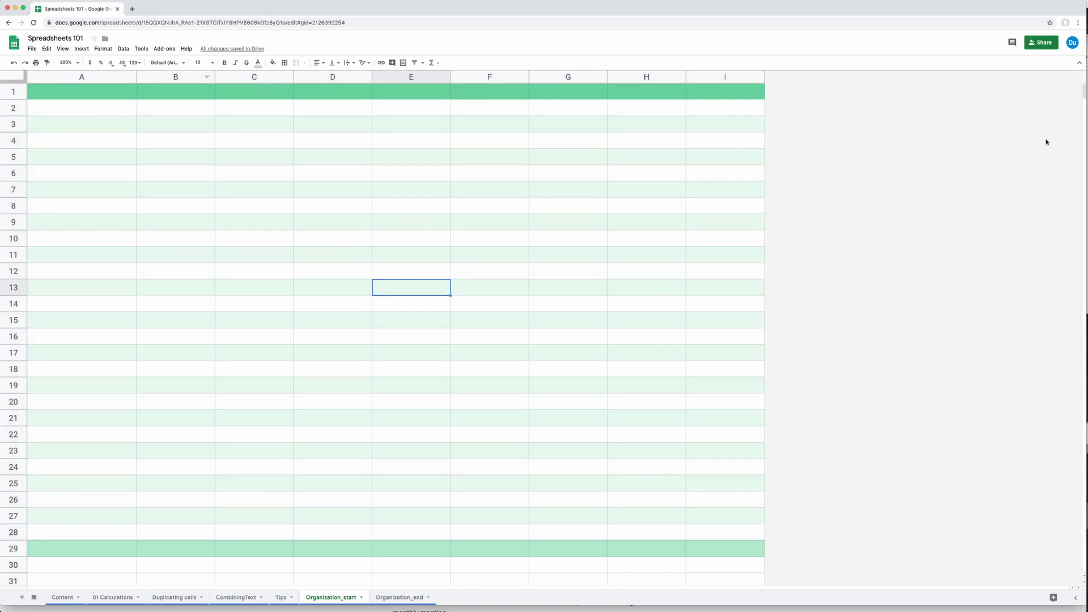
Open the View menu and reveal the Freeze submenu's row and column options
{"action": "scroll", "coordinate": [1083, 92], "scroll_direction": "down", "scroll_amount": 10}
{"action": "scroll", "coordinate": [1082, 92], "scroll_direction": "up", "scroll_amount": 10}
{"action": "left_click", "coordinate": [102, 49]}
{"action": "mouse_move", "coordinate": [120, 52]}
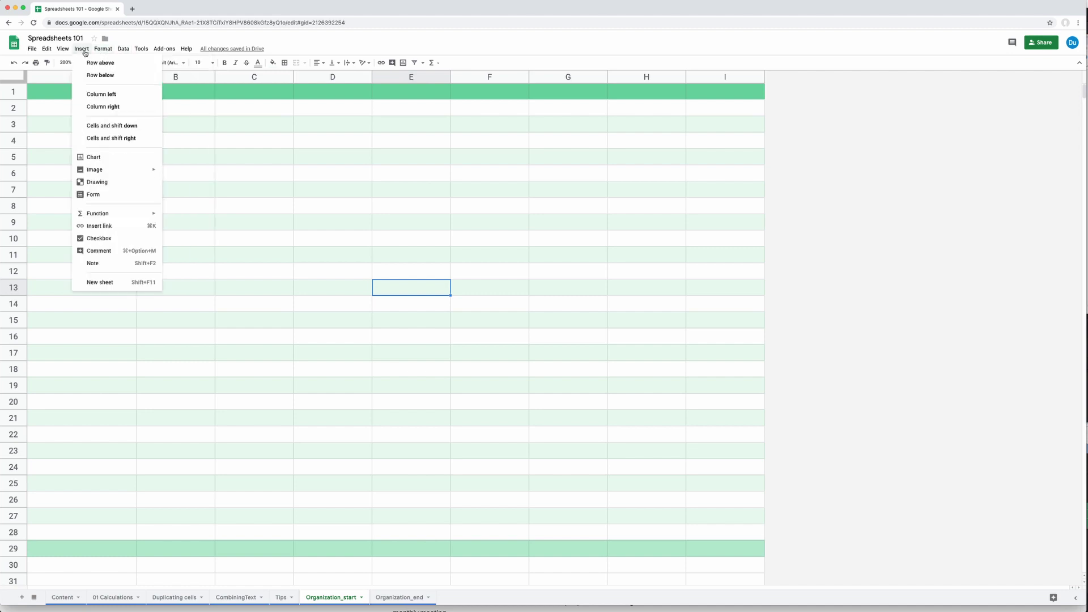
{"action": "mouse_move", "coordinate": [63, 49]}
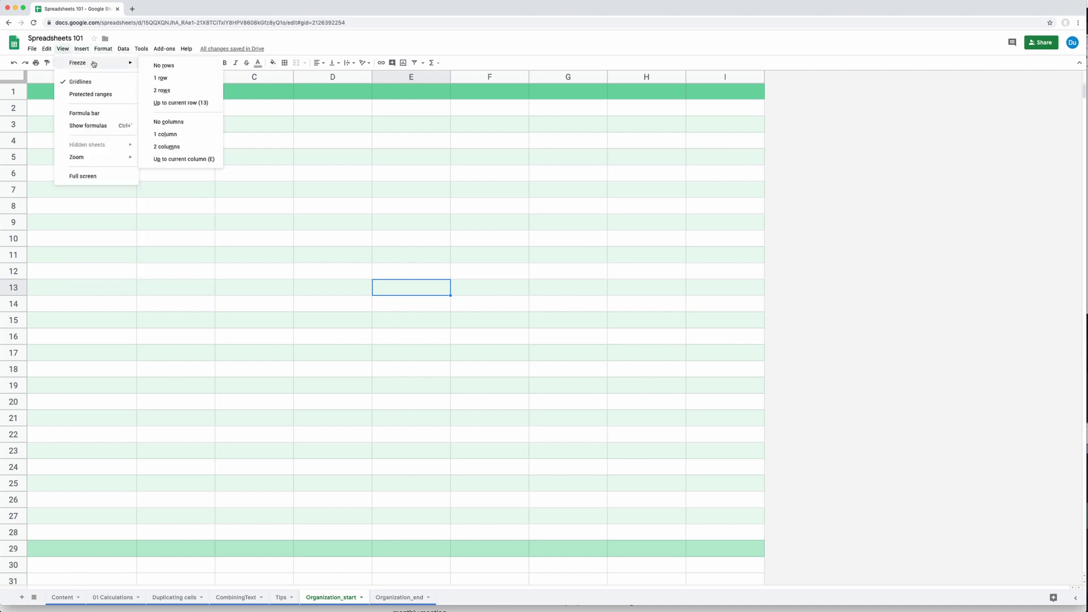
{"action": "left_click", "coordinate": [173, 80]}
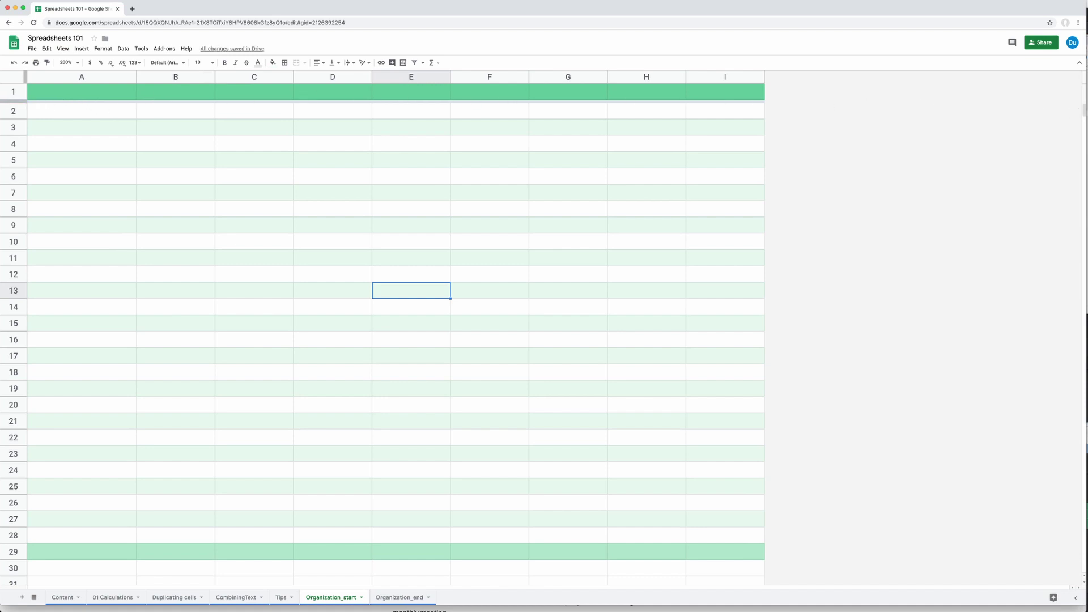
{"action": "mouse_move", "coordinate": [1083, 111]}
{"action": "left_mouse_down"}
{"action": "mouse_move", "coordinate": [1084, 125]}
{"action": "mouse_move", "coordinate": [1079, 108]}
{"action": "left_mouse_up"}
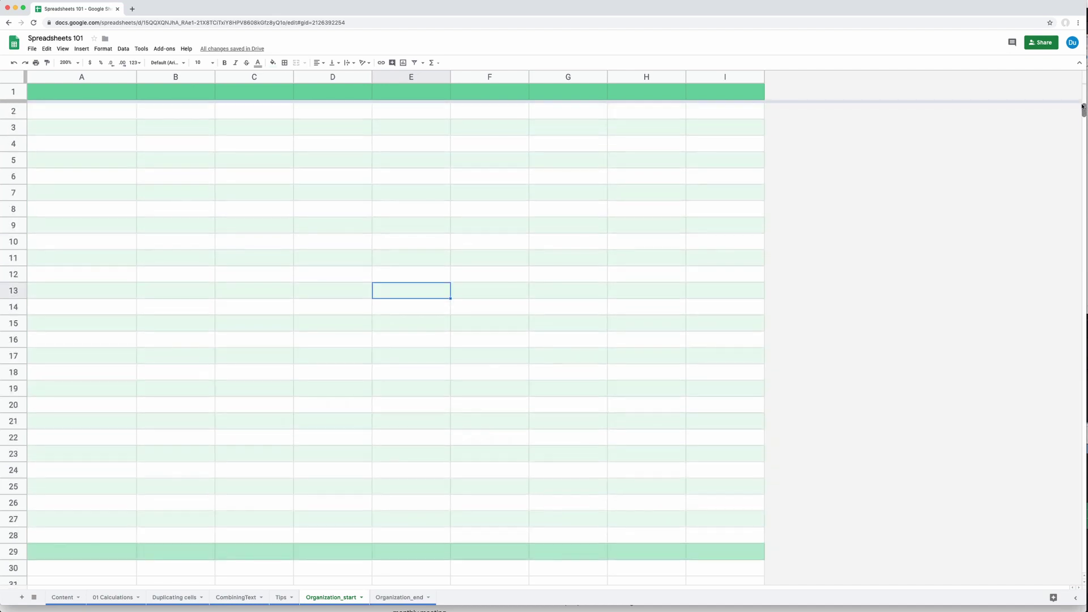
{"action": "left_click", "coordinate": [333, 95]}
{"action": "type", "text": "Data"}
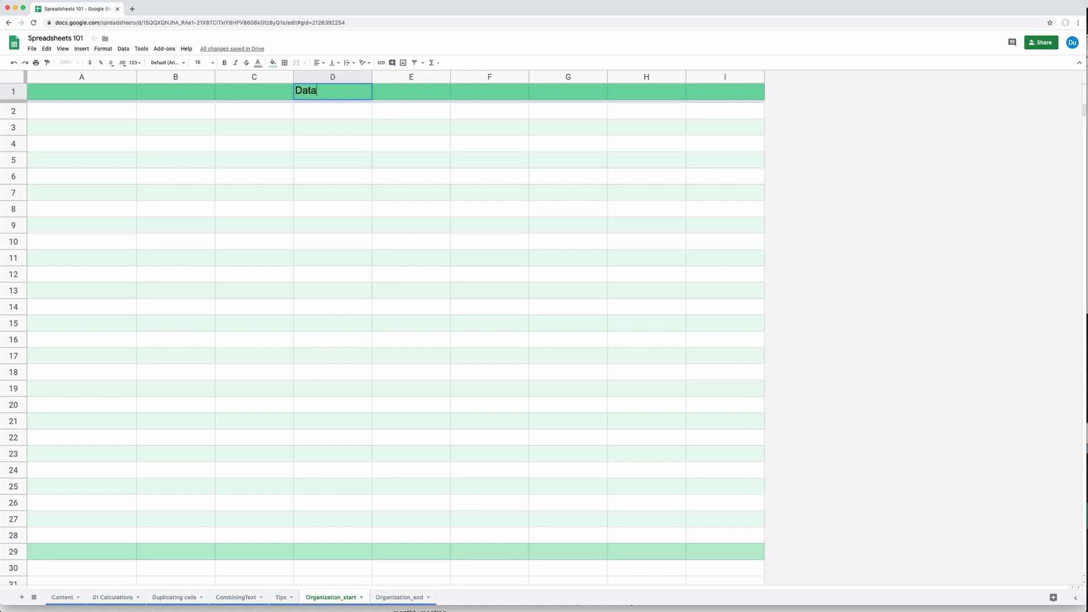
{"action": "key", "text": "BackSpace"}
{"action": "key", "text": "BackSpace"}
{"action": "key", "text": "BackSpace"}
{"action": "key", "text": "BackSpace"}
{"action": "type", "text": "header"}
{"action": "key", "text": "Return"}
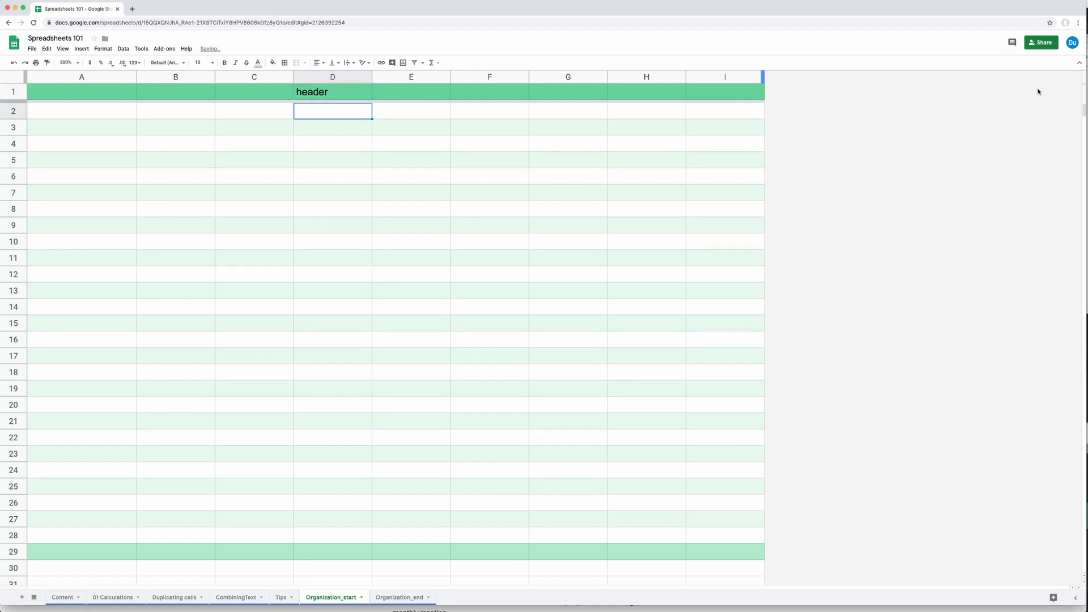
{"action": "left_click", "coordinate": [1084, 125]}
{"action": "scroll", "coordinate": [1084, 125], "scroll_direction": "up", "scroll_amount": 9}
{"action": "scroll", "coordinate": [1077, 108], "scroll_direction": "down", "scroll_amount": 9}
{"action": "scroll", "coordinate": [1070, 89], "scroll_direction": "up", "scroll_amount": 9}
{"action": "left_click", "coordinate": [336, 98]}
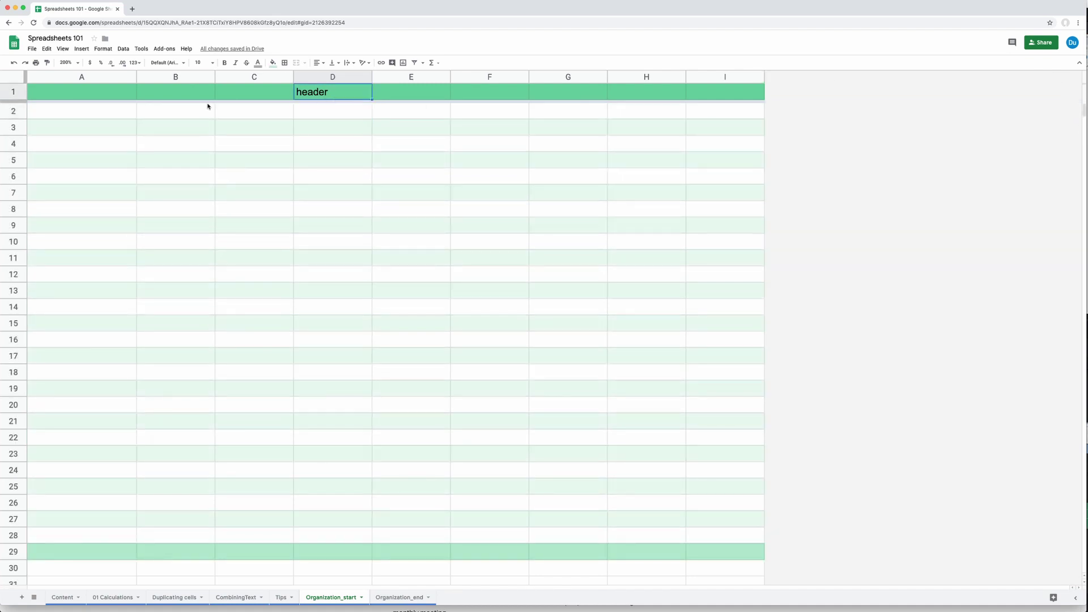
{"action": "key", "text": "ctrl+z"}
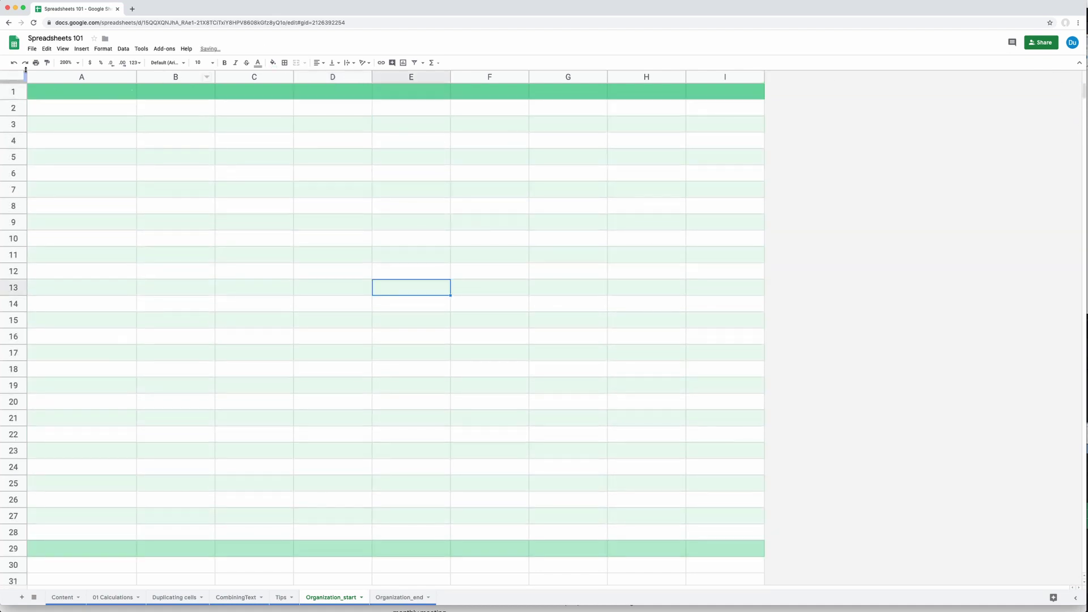
Freeze the header row 1 and column A with the freeze bars
{"action": "left_click_drag", "start_coordinate": [16, 81], "coordinate": [138, 92]}
{"action": "left_click", "coordinate": [205, 141]}
{"action": "left_click", "coordinate": [170, 117]}
{"action": "left_click", "coordinate": [186, 182]}
{"action": "left_click", "coordinate": [183, 118]}
{"action": "left_click", "coordinate": [172, 166]}
{"action": "left_click", "coordinate": [206, 181]}
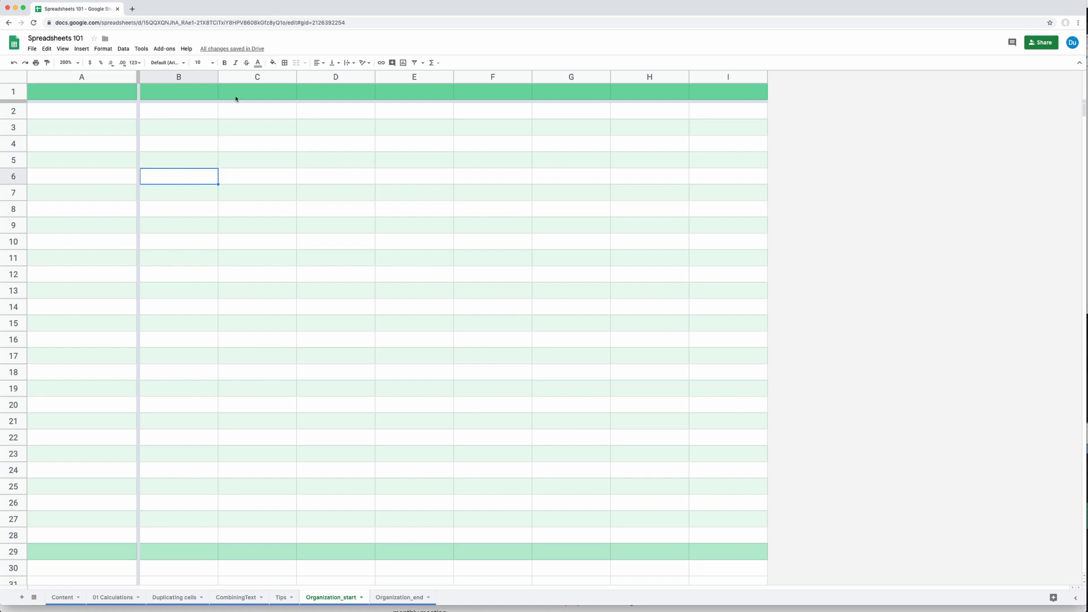
Enter an exclamation mark '!' in cell B6
{"action": "type", "text": "hi"}
{"action": "key", "text": "BackSpace"}
{"action": "key", "text": "BackSpace"}
{"action": "type", "text": "highku"}
{"action": "key", "text": "BackSpace"}
{"action": "key", "text": "BackSpace"}
{"action": "key", "text": "BackSpace"}
{"action": "key", "text": "BackSpace"}
{"action": "key", "text": "BackSpace"}
{"action": "key", "text": "BackSpace"}
{"action": "type", "text": "!"}
{"action": "key", "text": "Return"}
{"action": "left_click", "coordinate": [183, 177]}
{"action": "left_click", "coordinate": [104, 49]}
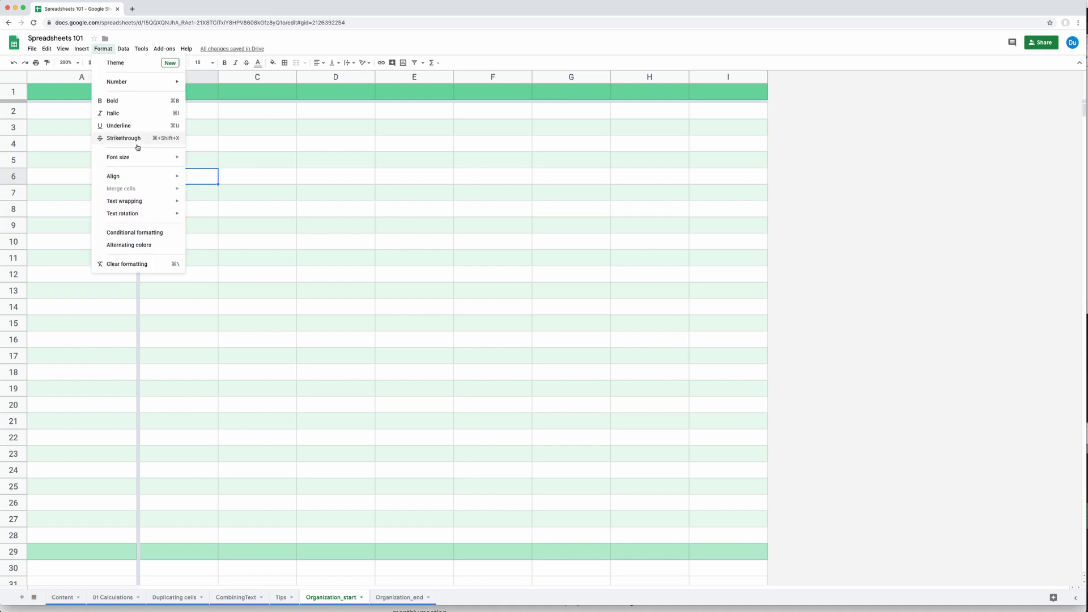
Start a conditional formatting rule whose range covers the whole sheet, rows 1:996
{"action": "left_click", "coordinate": [153, 233]}
{"action": "left_click", "coordinate": [1072, 123]}
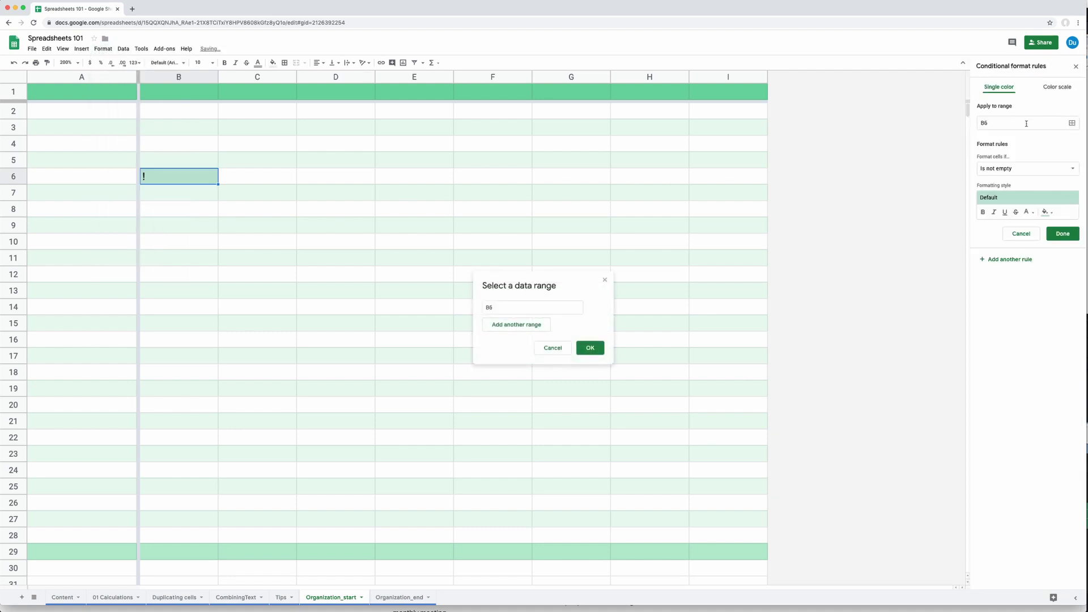
{"action": "left_click", "coordinate": [518, 309]}
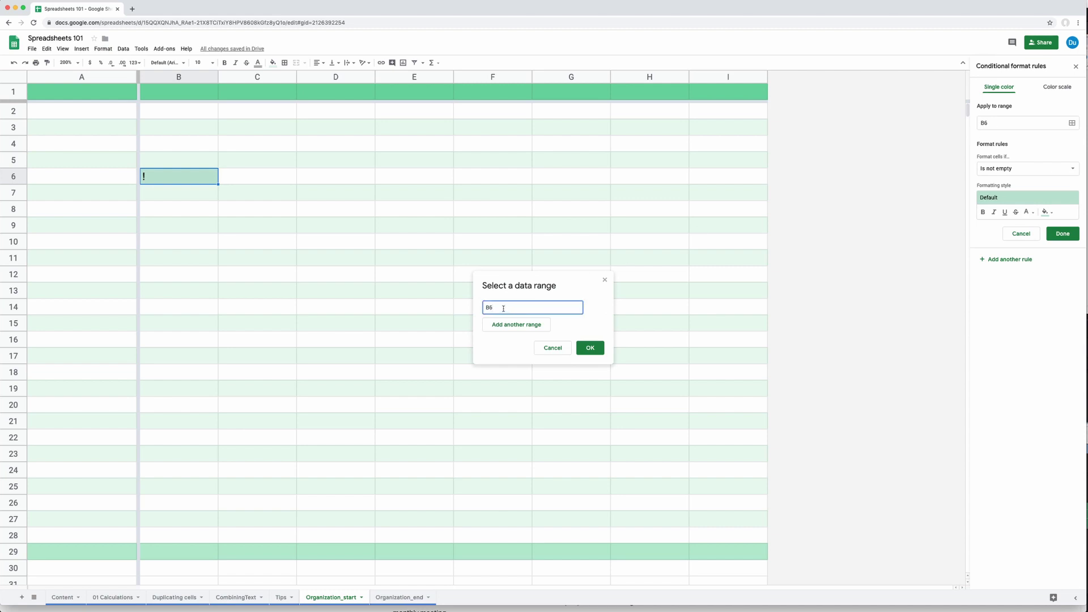
{"action": "key", "text": "BackSpace"}
{"action": "left_click", "coordinate": [361, 197]}
{"action": "key", "text": "super+a"}
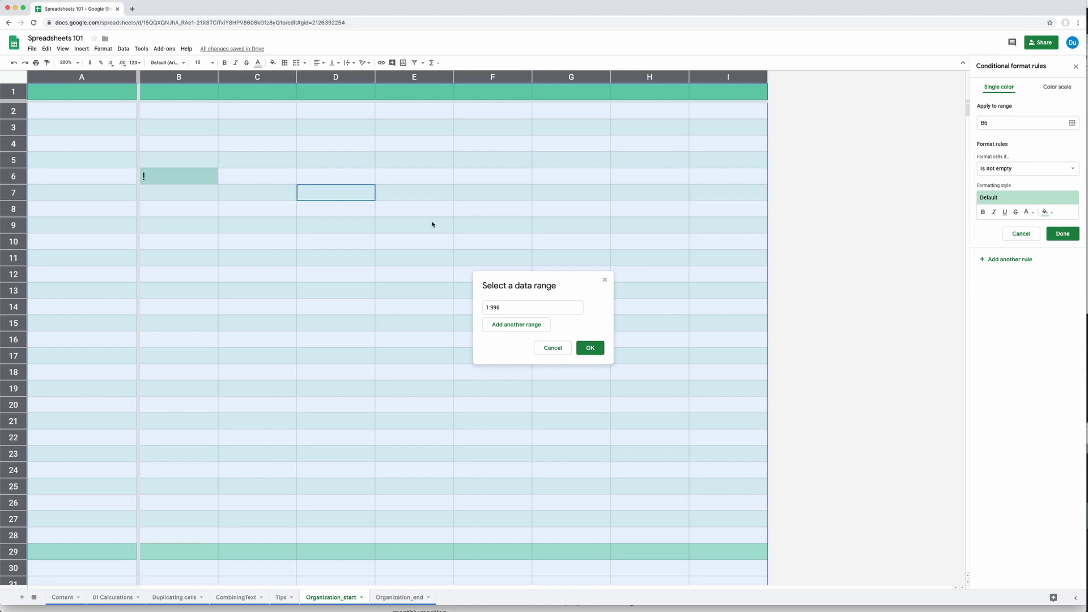
{"action": "left_click", "coordinate": [588, 350]}
Set the rule's condition to Text contains '!'
{"action": "left_click", "coordinate": [999, 175]}
{"action": "left_click", "coordinate": [995, 168]}
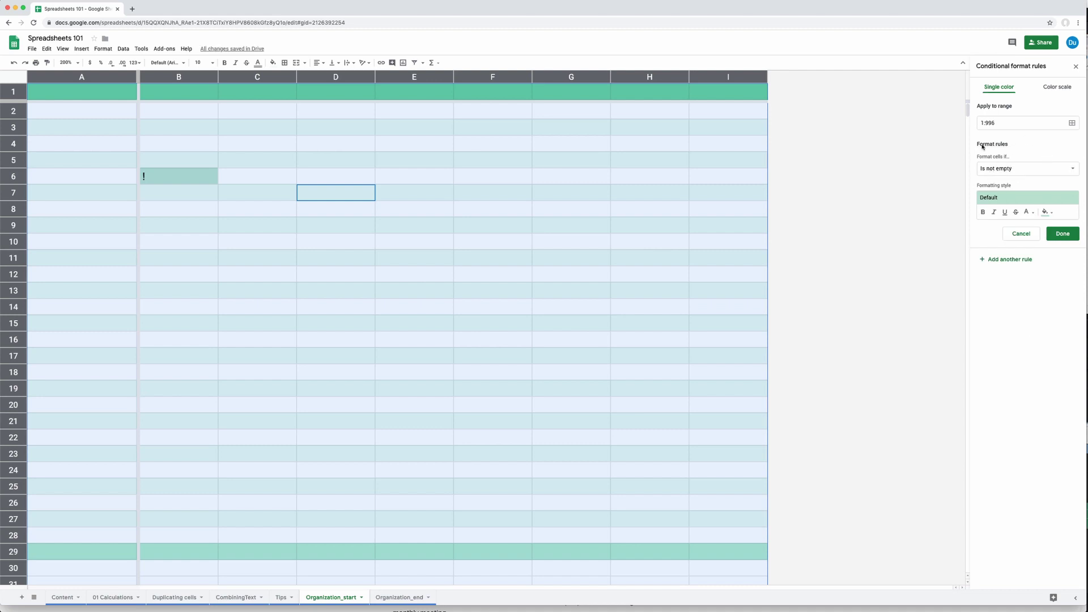
{"action": "left_click", "coordinate": [1004, 170]}
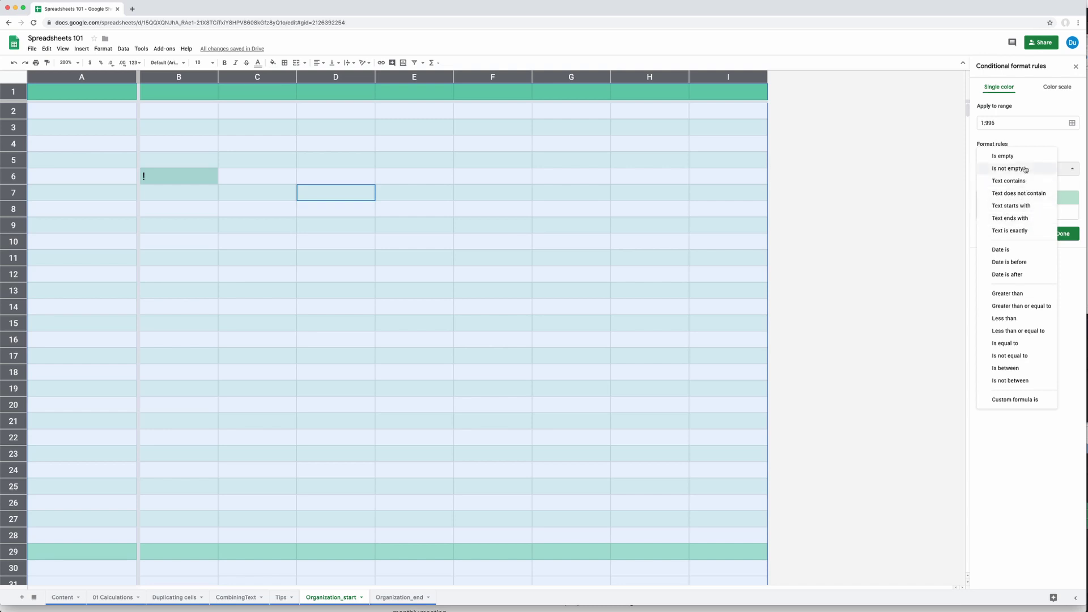
{"action": "left_click", "coordinate": [1010, 180]}
{"action": "type", "text": "!"}
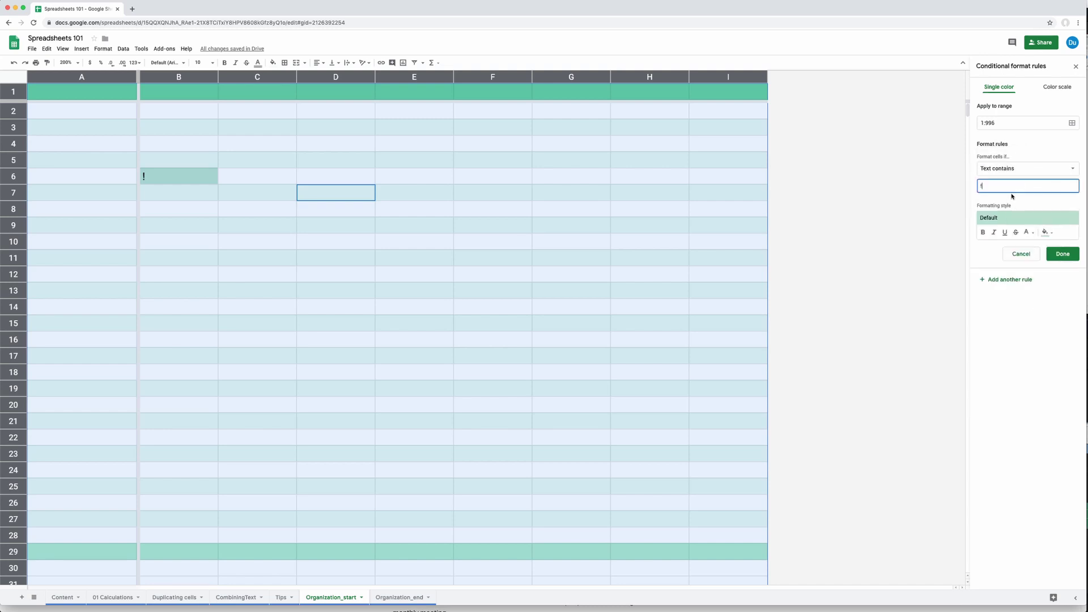
Style matching cells with orange fill and bold white text, then save the rule
{"action": "left_click", "coordinate": [1048, 236]}
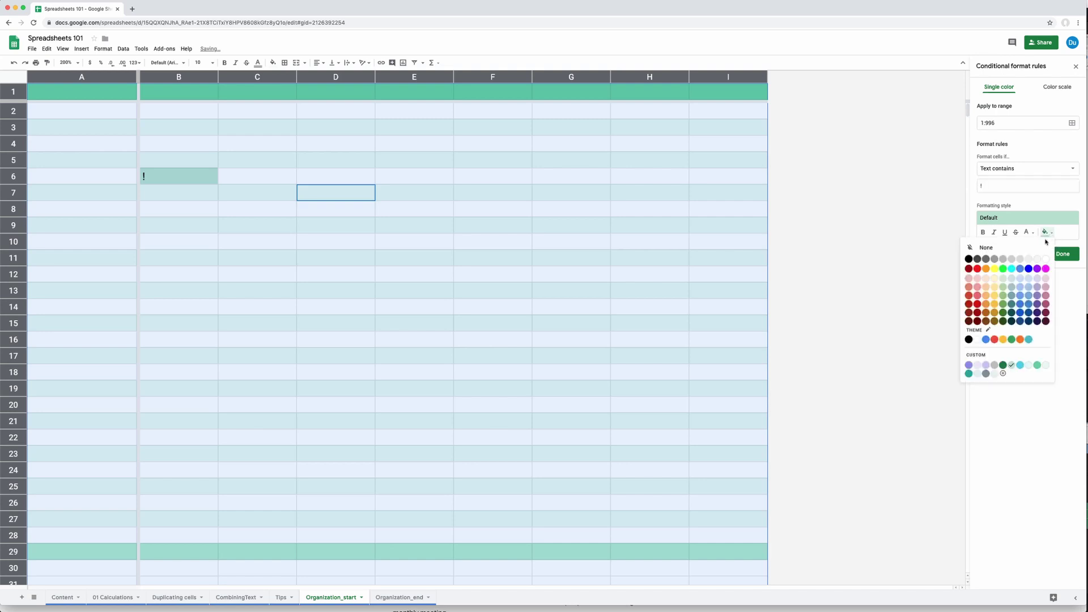
{"action": "left_click", "coordinate": [1019, 339]}
{"action": "left_click", "coordinate": [1029, 234]}
{"action": "left_click", "coordinate": [1027, 260]}
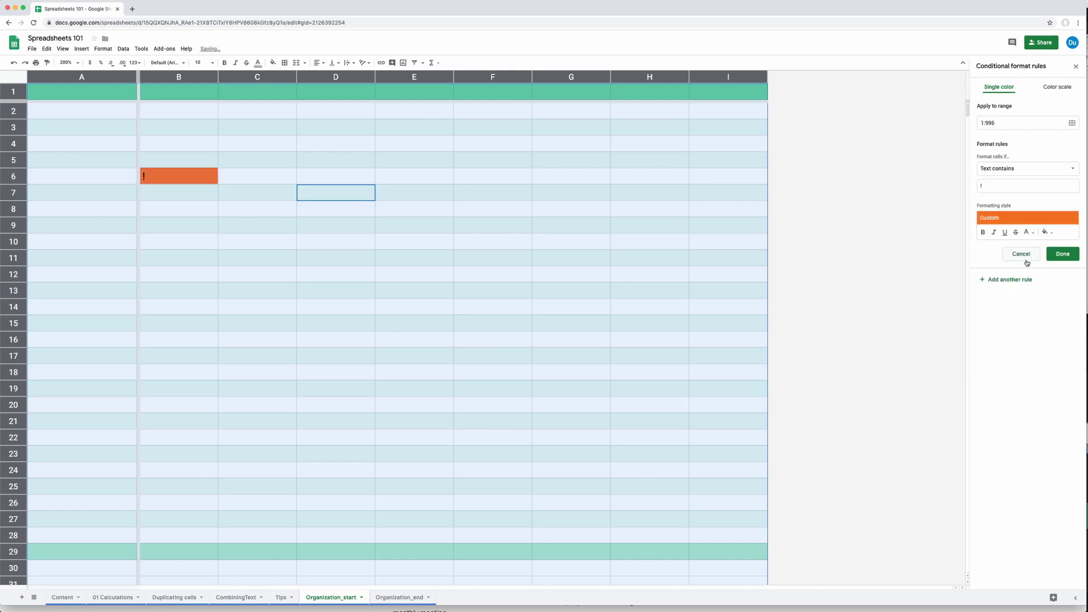
{"action": "left_click", "coordinate": [981, 232]}
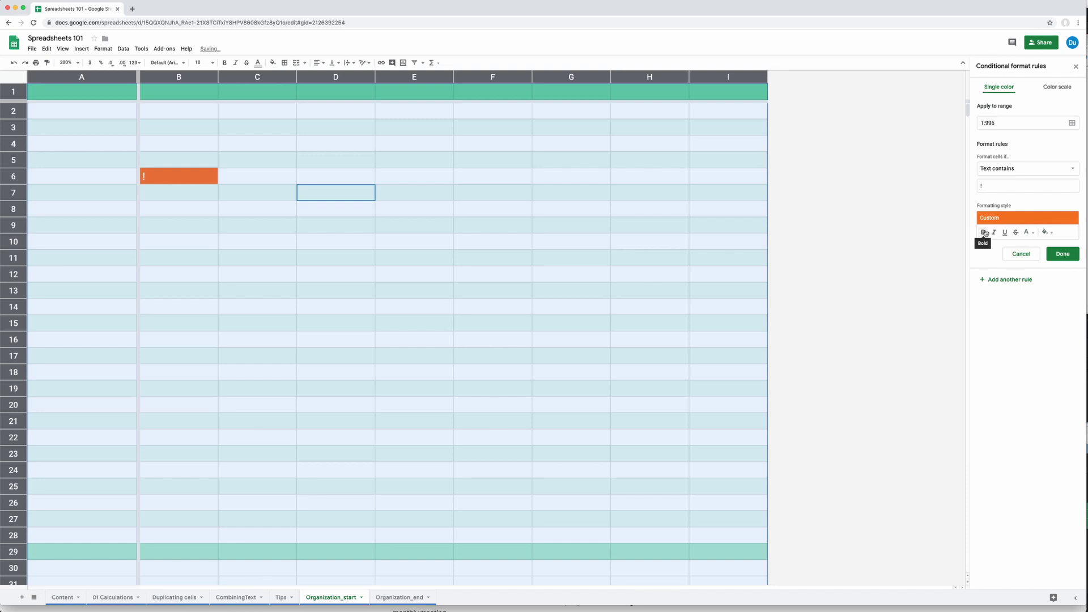
{"action": "left_click", "coordinate": [1061, 254]}
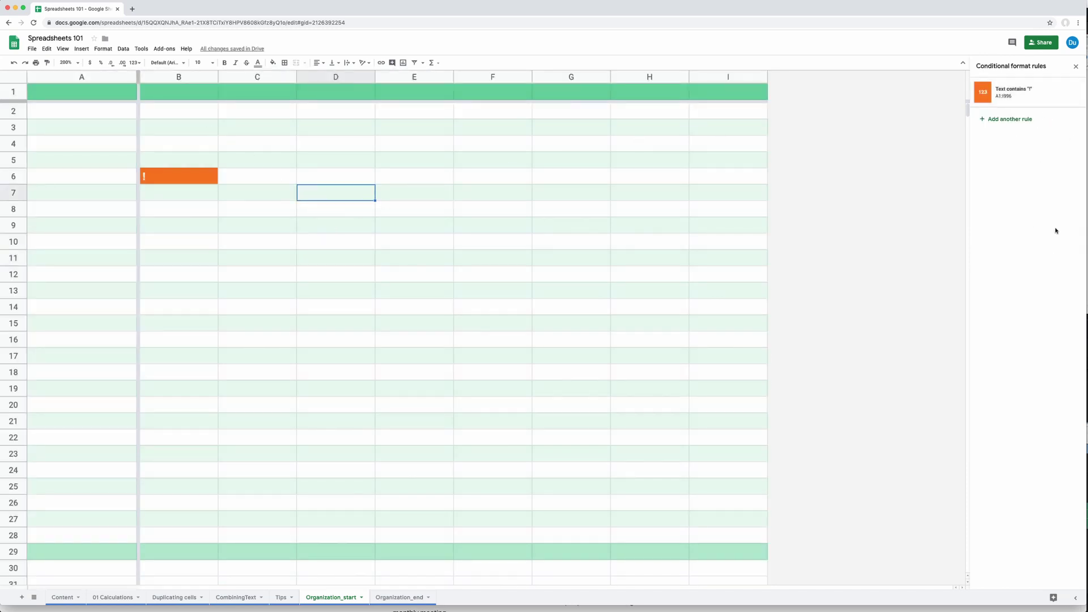
Test the rule by entering '!' in cells D9 and D11
{"action": "left_click", "coordinate": [1077, 93]}
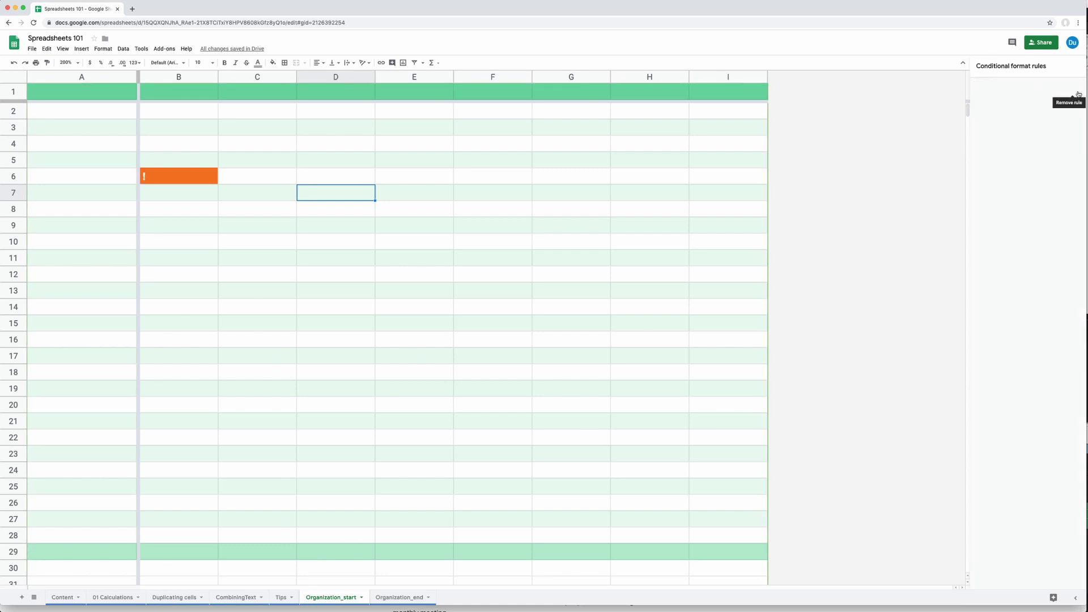
{"action": "left_click", "coordinate": [341, 225]}
{"action": "type", "text": "!"}
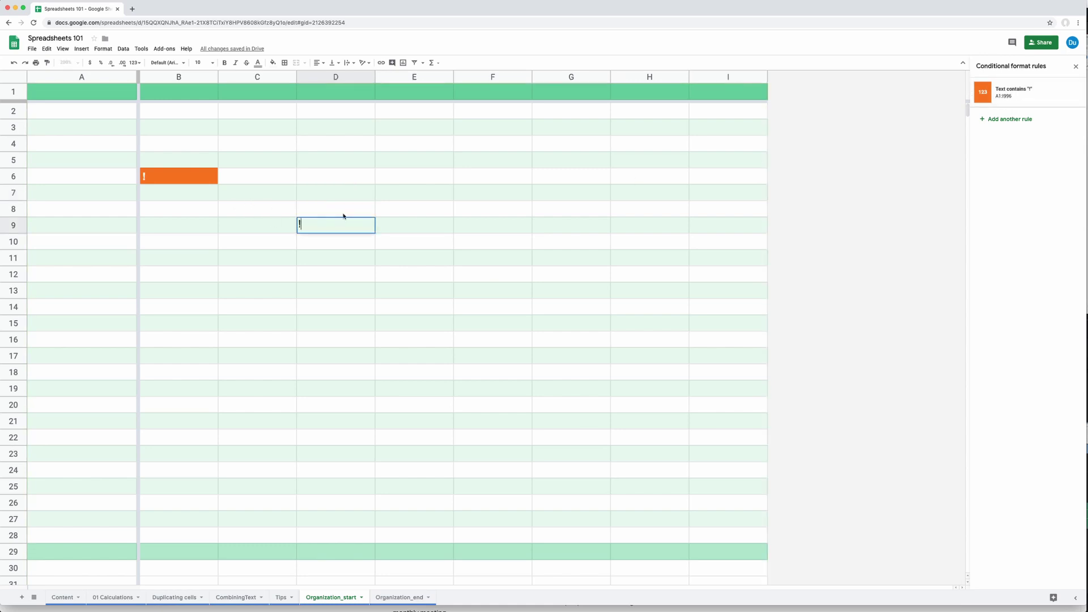
{"action": "key", "text": "Return"}
{"action": "left_click", "coordinate": [335, 258]}
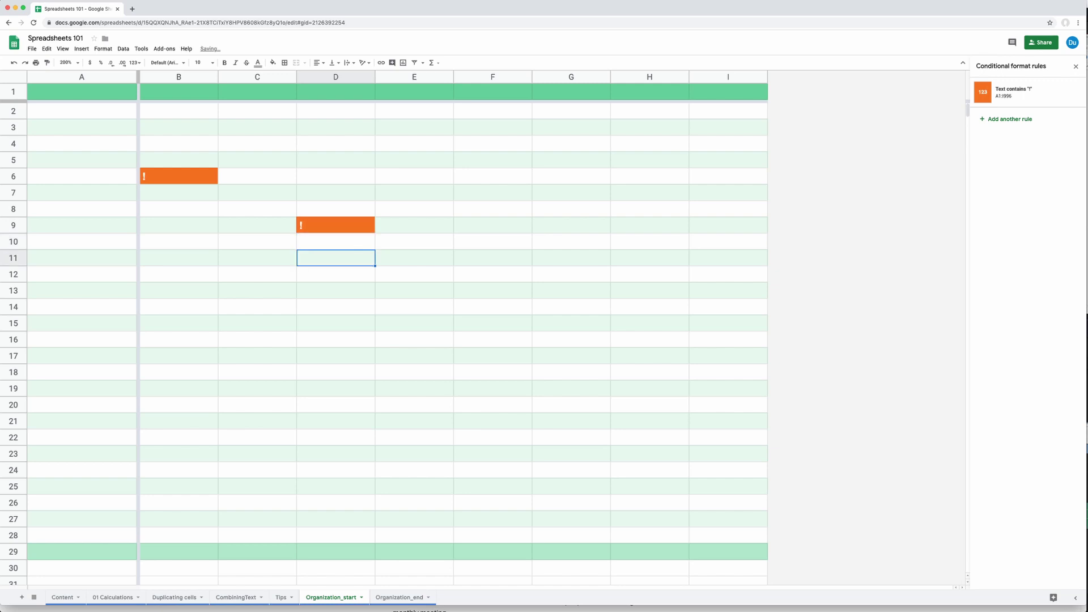
{"action": "type", "text": "!"}
{"action": "key", "text": "Return"}
Enter 'Header !', 'Header!' and 'task' in column A to test more entries
{"action": "left_click", "coordinate": [336, 258]}
{"action": "key", "text": "Down"}
{"action": "key", "text": "Up"}
{"action": "key", "text": "Down"}
{"action": "key", "text": "Down"}
{"action": "key", "text": "Down"}
{"action": "key", "text": "Up"}
{"action": "key", "text": "Up"}
{"action": "key", "text": "Left"}
{"action": "key", "text": "Left"}
{"action": "key", "text": "Left"}
{"action": "key", "text": "Up"}
{"action": "key", "text": "Up"}
{"action": "type", "text": "!Header !"}
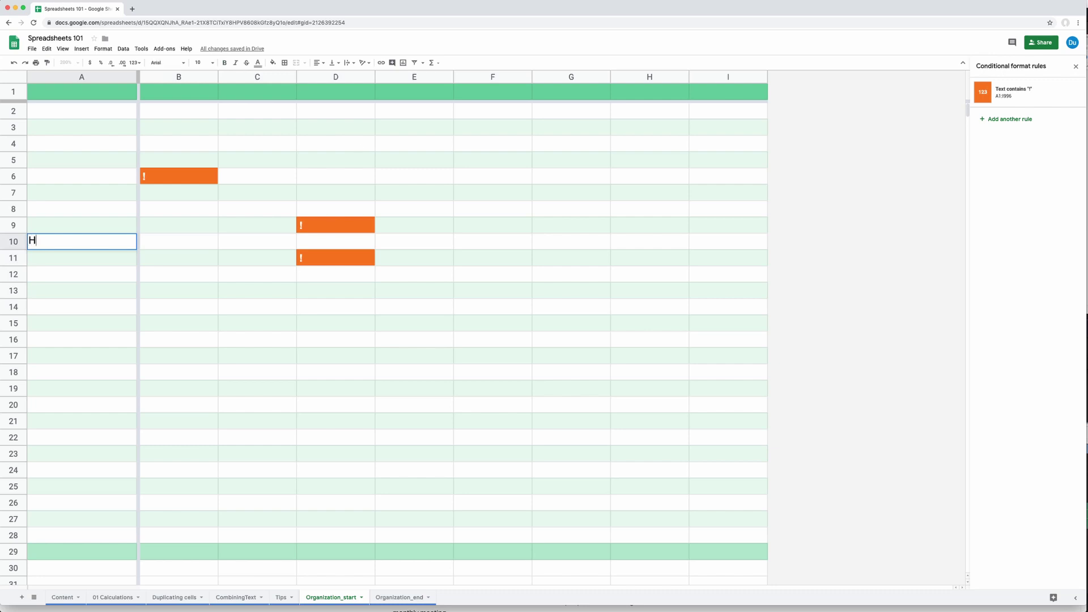
{"action": "key", "text": "Return"}
{"action": "key", "text": "Down"}
{"action": "key", "text": "Down"}
{"action": "key", "text": "Down"}
{"action": "type", "text": "Headers"}
{"action": "key", "text": "BackSpace"}
{"action": "type", "text": "!"}
{"action": "key", "text": "Return"}
{"action": "type", "text": "task"}
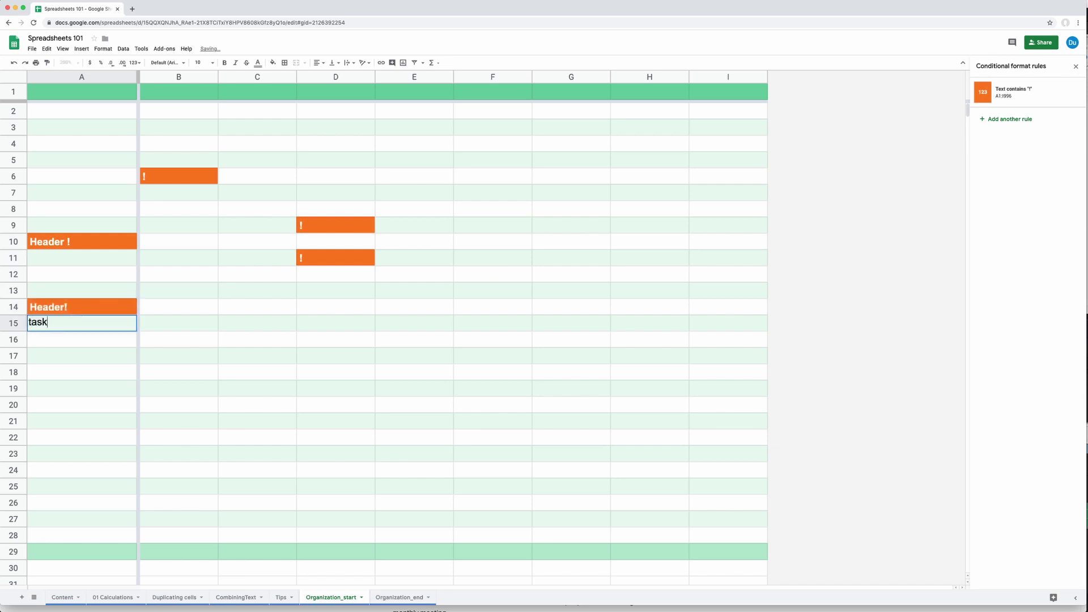
{"action": "key", "text": "Return"}
Delete the test entries, including the '!' in B6
{"action": "left_click_drag", "start_coordinate": [374, 138], "coordinate": [224, 324]}
{"action": "key", "text": "Delete"}
{"action": "left_click_drag", "start_coordinate": [179, 143], "coordinate": [170, 209]}
{"action": "key", "text": "Delete"}
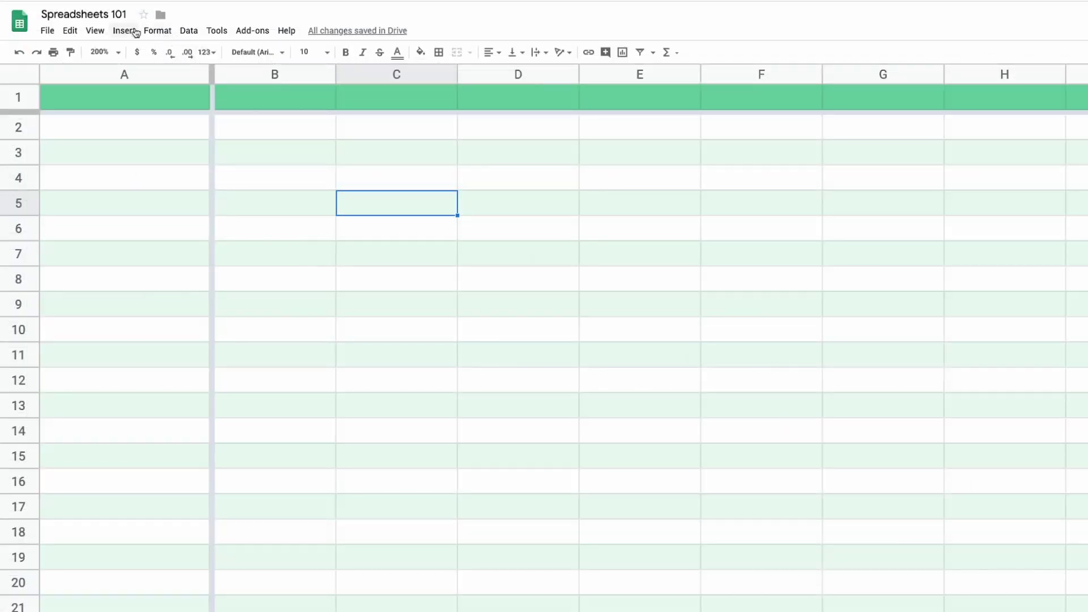
Insert a checkbox in C5 and paste copies into column C from row 6 down
{"action": "left_click", "coordinate": [122, 31]}
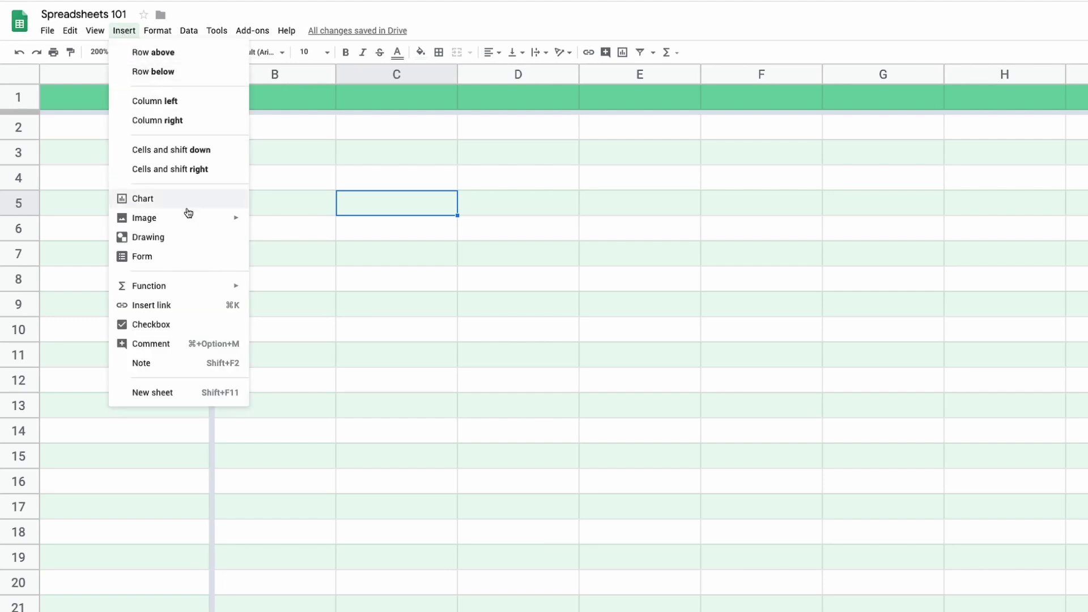
{"action": "left_click", "coordinate": [187, 324]}
{"action": "key", "text": "super+c"}
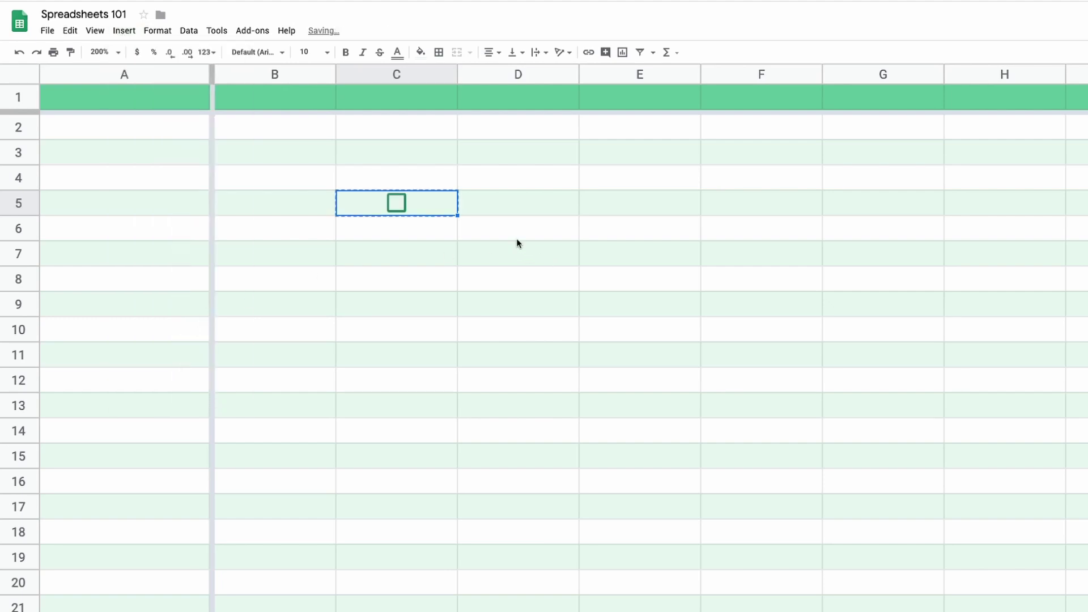
{"action": "left_click_drag", "start_coordinate": [432, 236], "coordinate": [435, 608]}
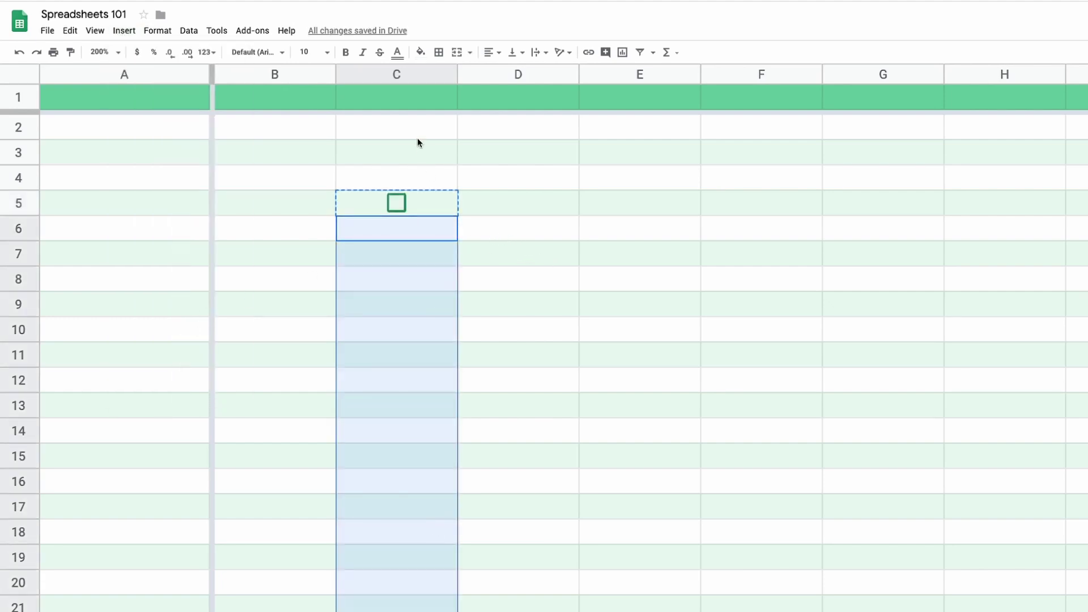
{"action": "key", "text": "super+v"}
{"action": "left_click", "coordinate": [542, 201]}
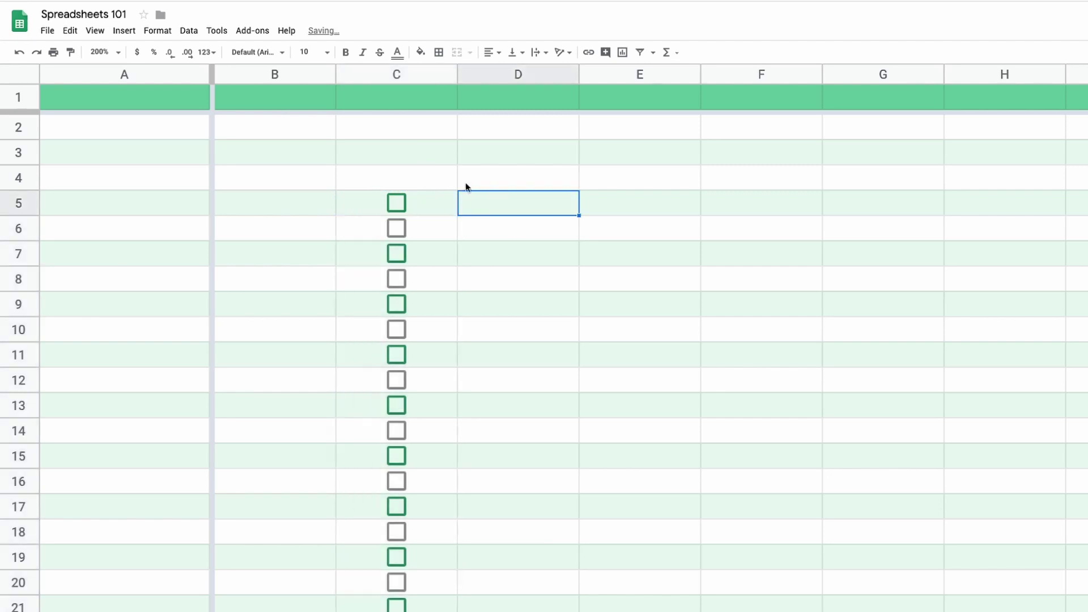
Add a List of items data validation to D5 offering finn, jake and bubblegum
{"action": "left_click", "coordinate": [188, 30]}
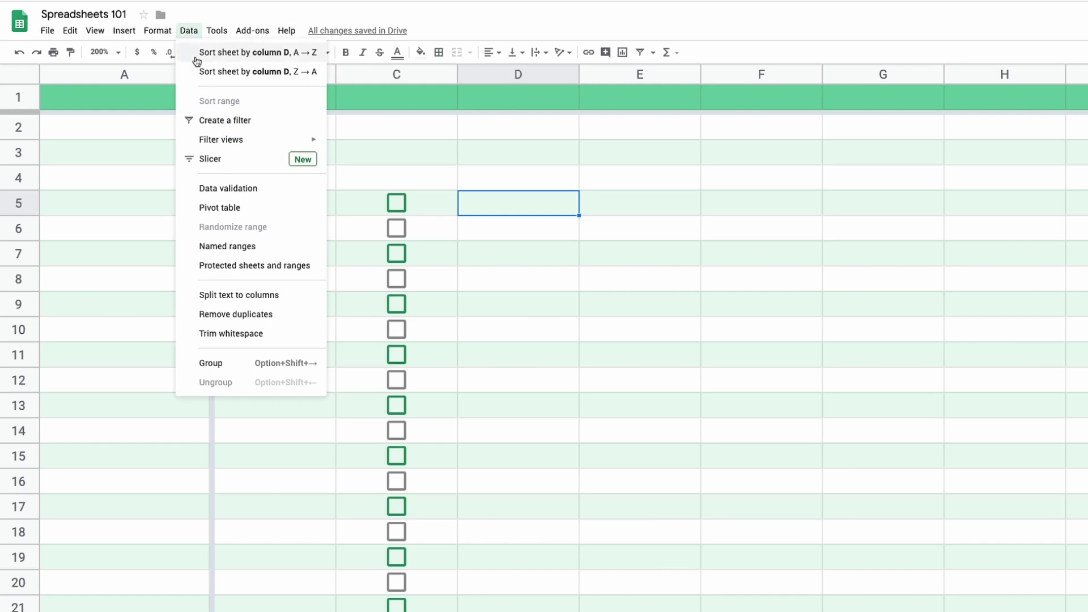
{"action": "left_click", "coordinate": [260, 188]}
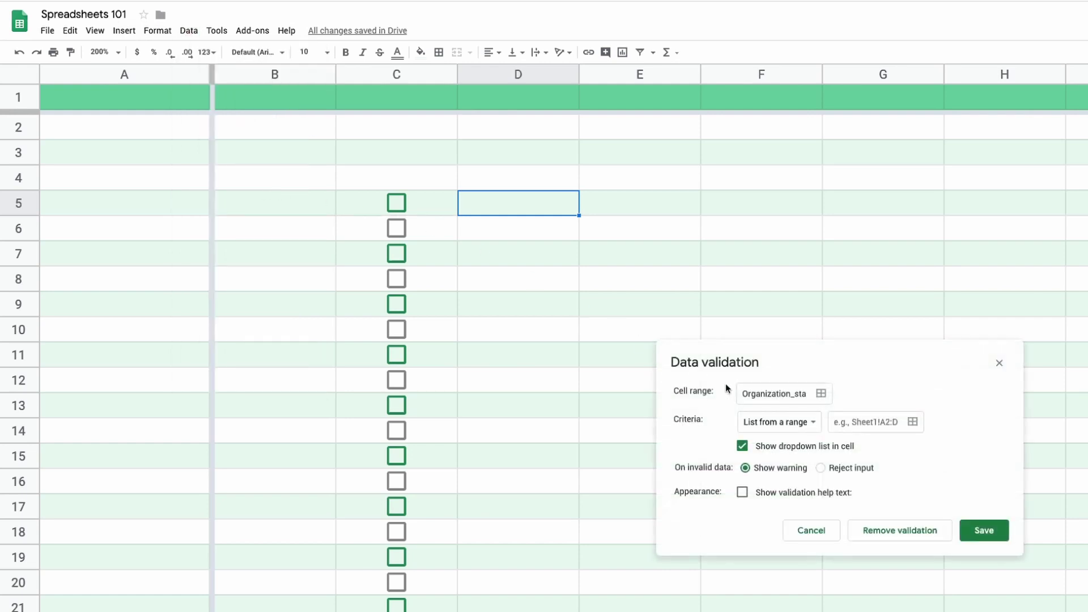
{"action": "left_click", "coordinate": [766, 421]}
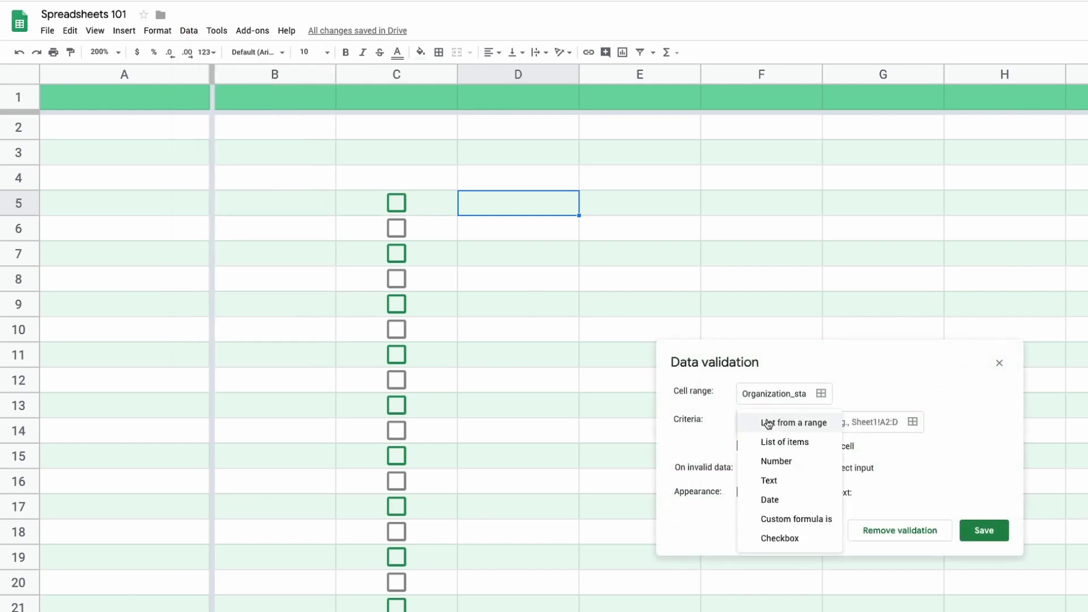
{"action": "left_click", "coordinate": [799, 441]}
{"action": "left_click", "coordinate": [852, 425]}
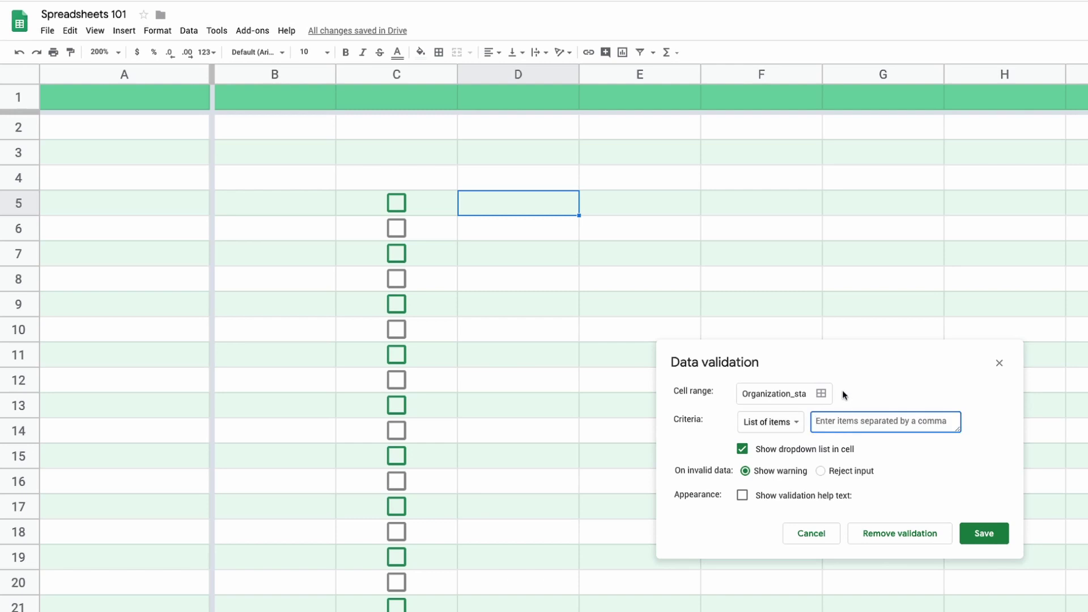
{"action": "type", "text": "finn,jake,bubblegum"}
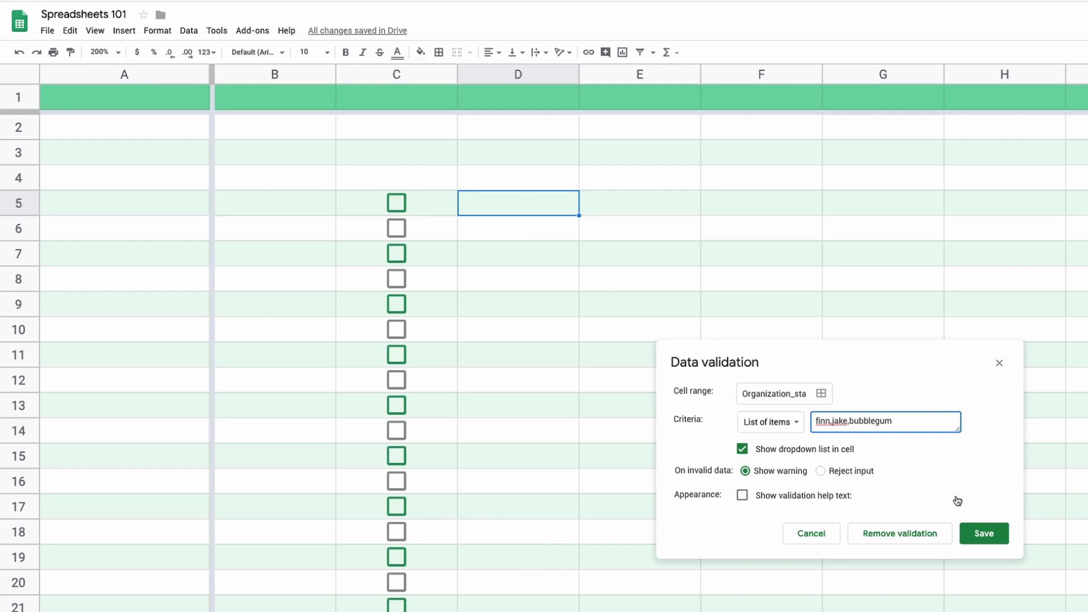
{"action": "left_click", "coordinate": [983, 533]}
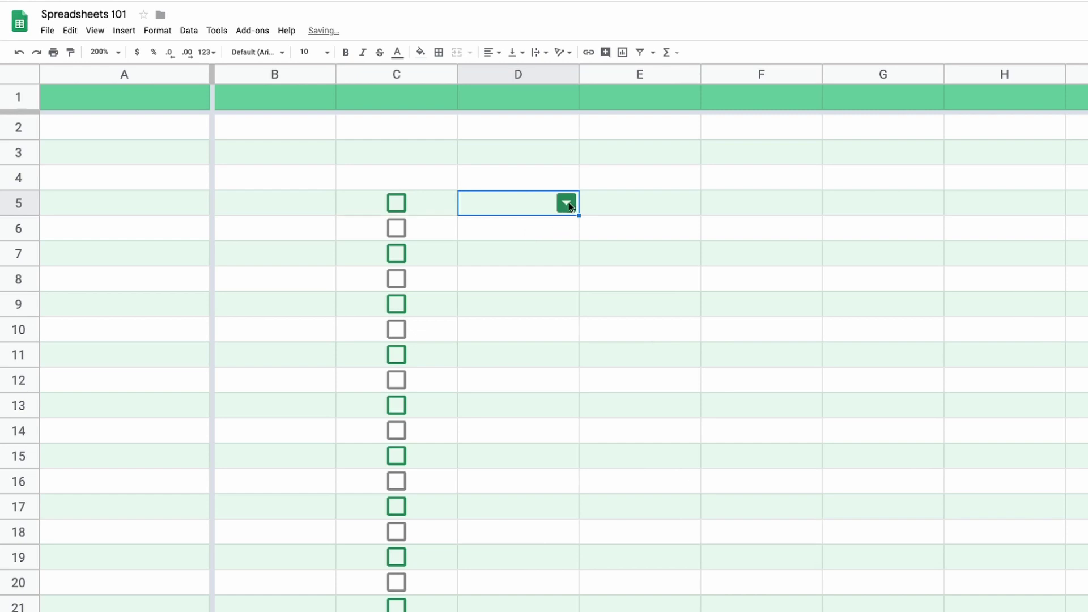
Try D5's dropdown and choose jake
{"action": "left_click", "coordinate": [566, 203]}
{"action": "left_click", "coordinate": [583, 188]}
{"action": "double_click", "coordinate": [552, 202]}
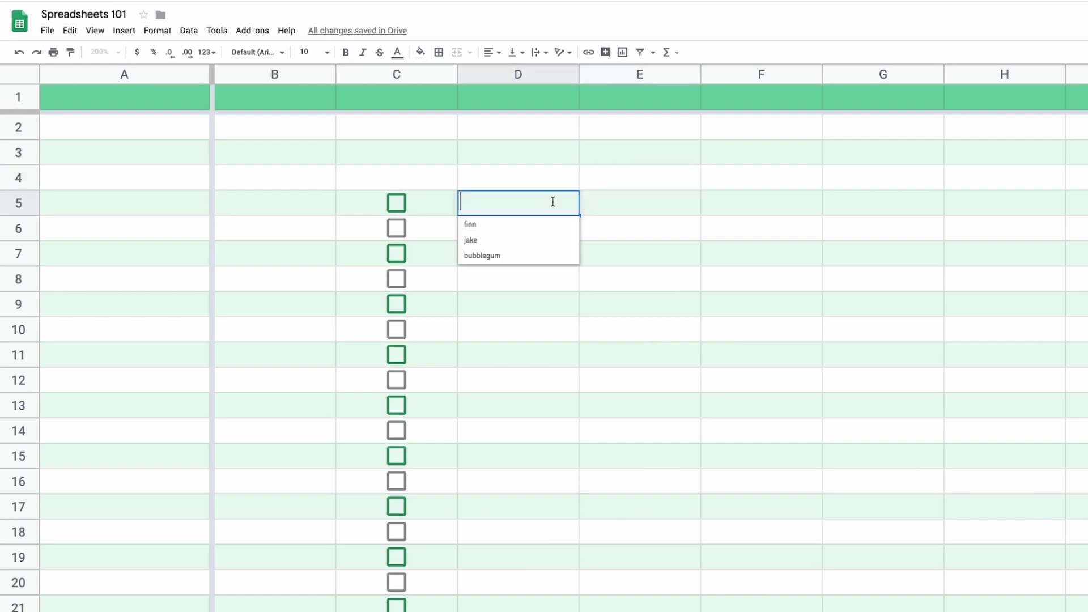
{"action": "left_click", "coordinate": [589, 187]}
{"action": "double_click", "coordinate": [569, 202]}
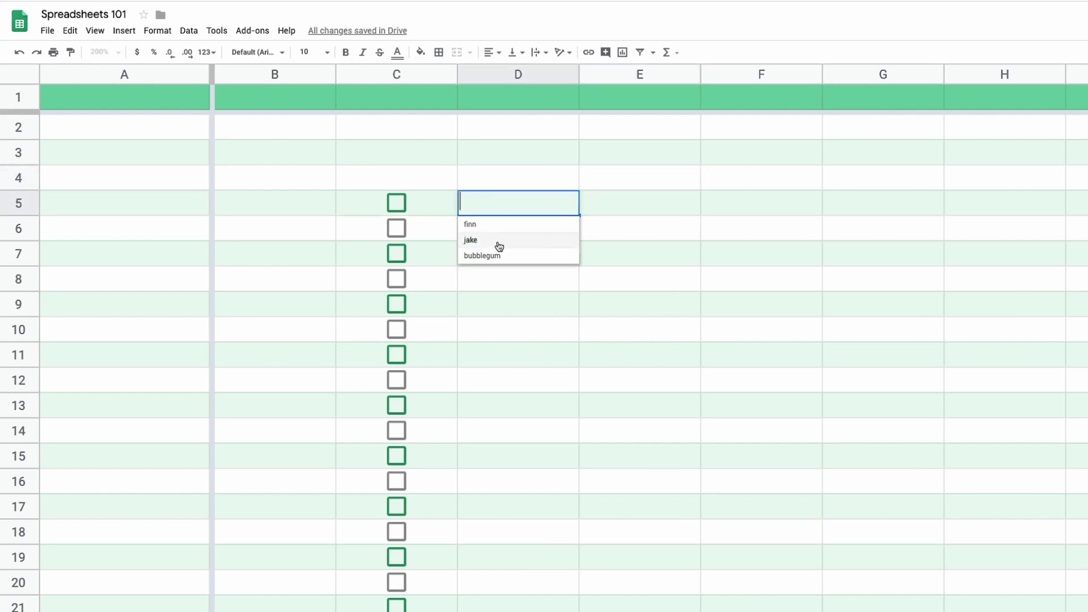
{"action": "left_click", "coordinate": [501, 286]}
{"action": "left_click", "coordinate": [535, 208]}
{"action": "left_click", "coordinate": [566, 203]}
{"action": "left_click", "coordinate": [522, 239]}
Copy the D5 dropdown down column D, then clear the jake values from all cells
{"action": "key", "text": "ctrl+c"}
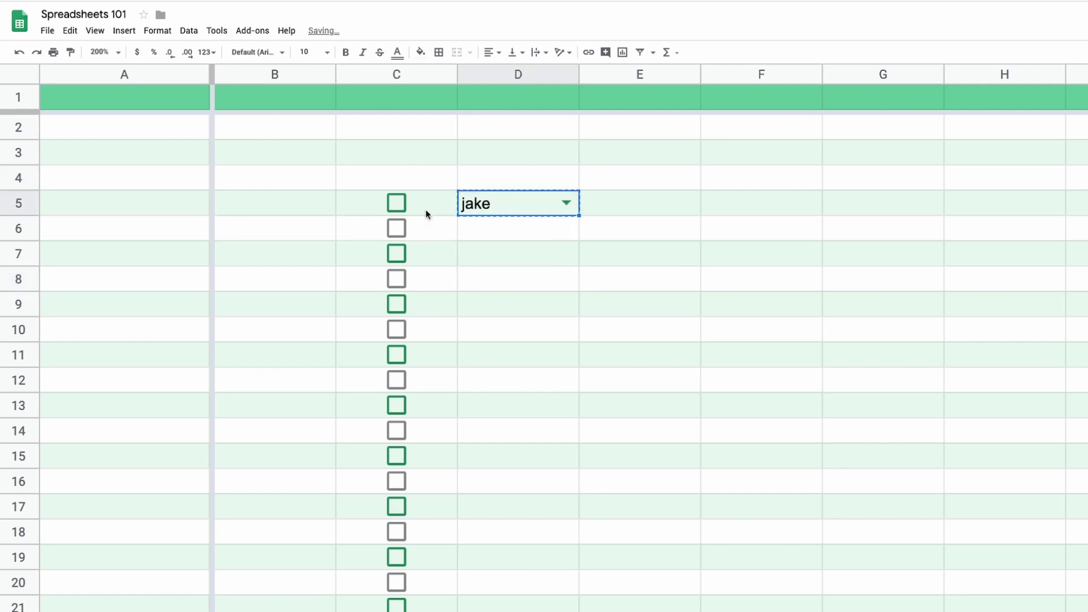
{"action": "left_click", "coordinate": [515, 229]}
{"action": "left_click", "coordinate": [512, 202]}
{"action": "left_click_drag", "start_coordinate": [522, 228], "coordinate": [536, 597]}
{"action": "key", "text": "ctrl+v"}
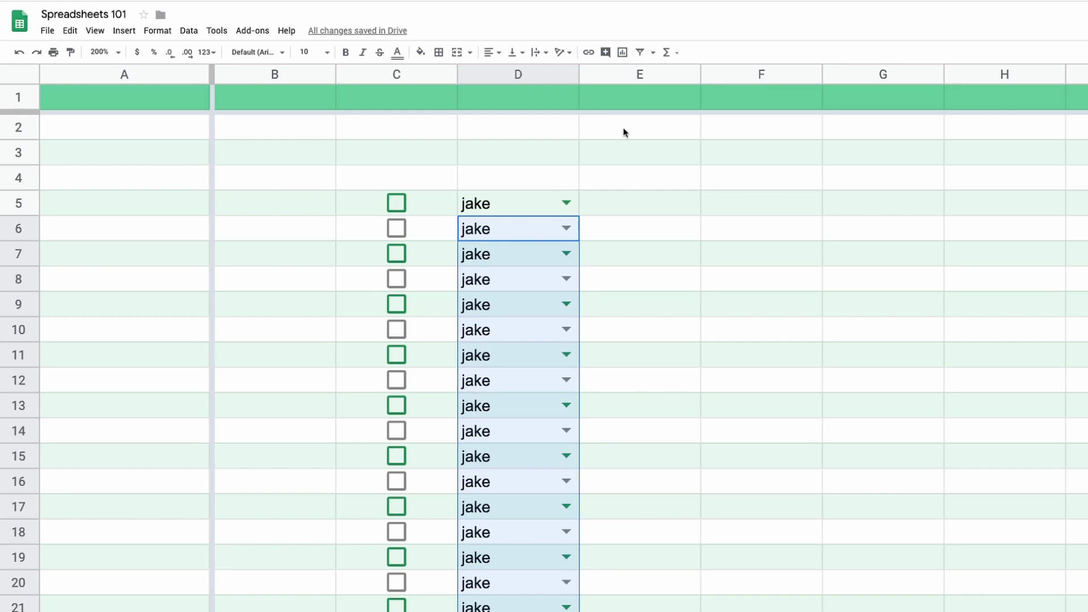
{"action": "key", "text": "Delete"}
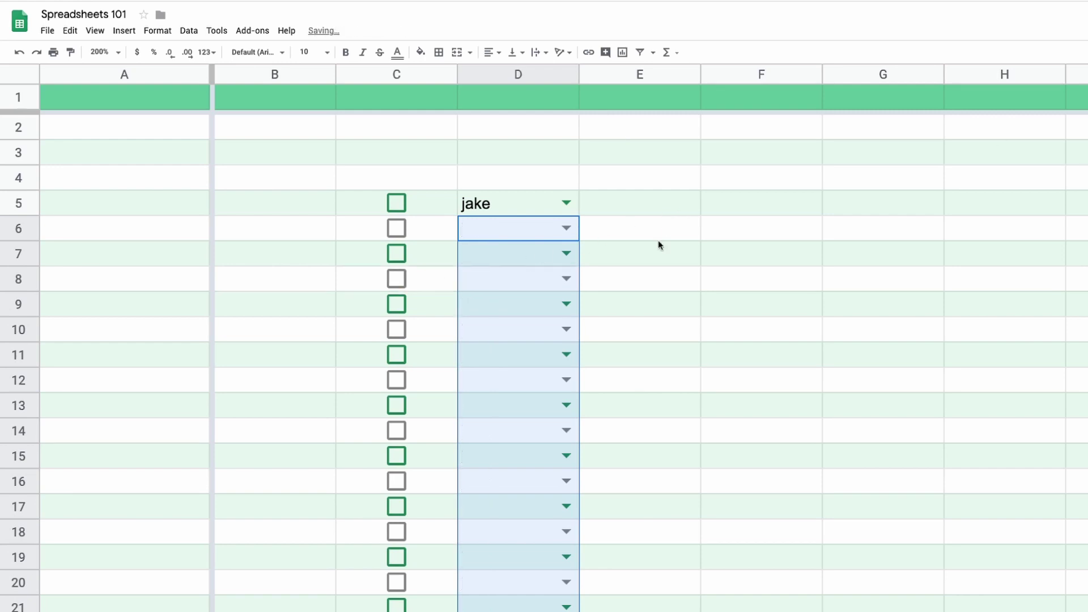
{"action": "left_click", "coordinate": [571, 235]}
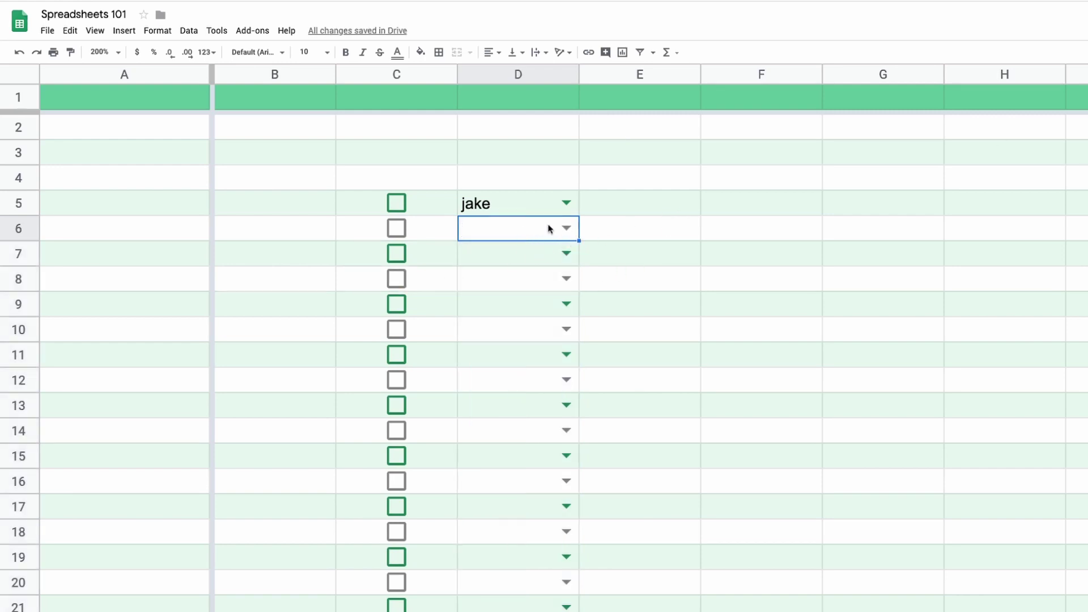
{"action": "left_click", "coordinate": [544, 204]}
{"action": "key", "text": "Delete"}
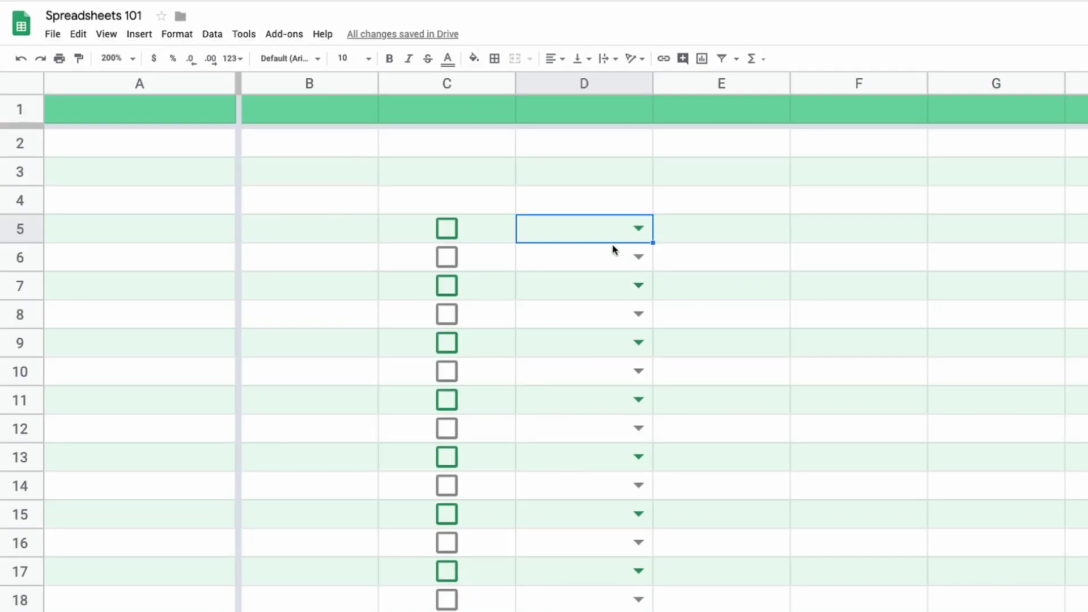